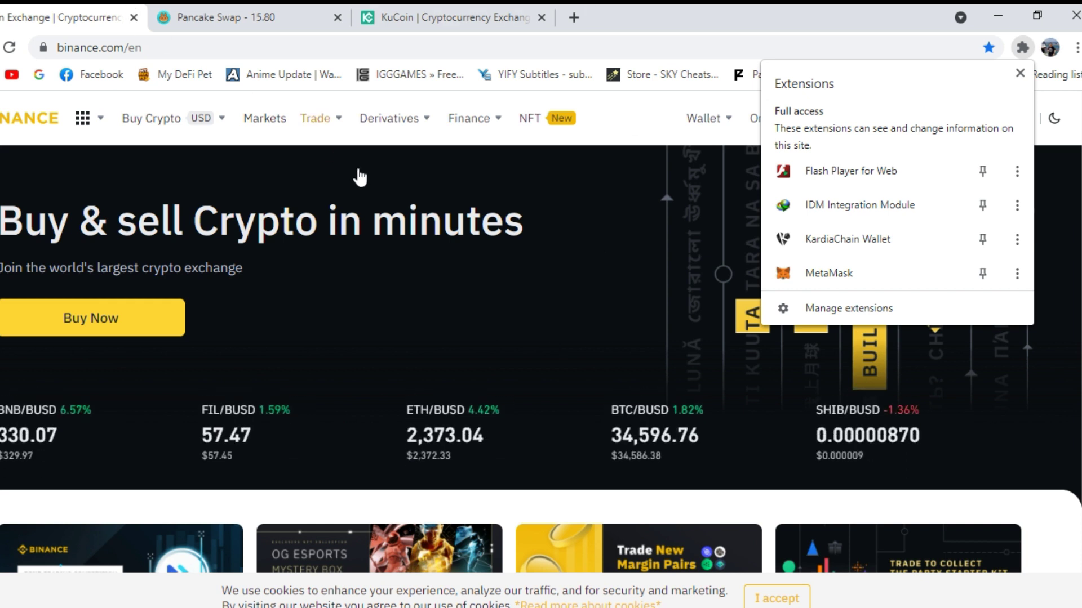
Step: Switch to the PancakeSwap exchange and view the tokens available for the From side
{"action": "mouse_move", "coordinate": [318, 119]}
{"action": "left_click", "coordinate": [225, 17]}
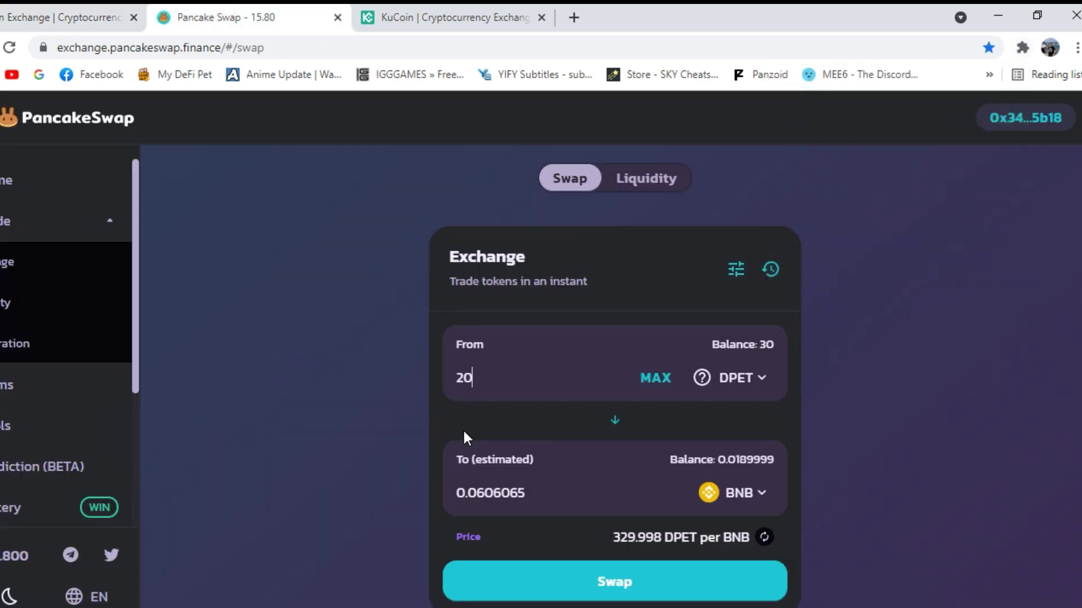
{"action": "left_click", "coordinate": [761, 378]}
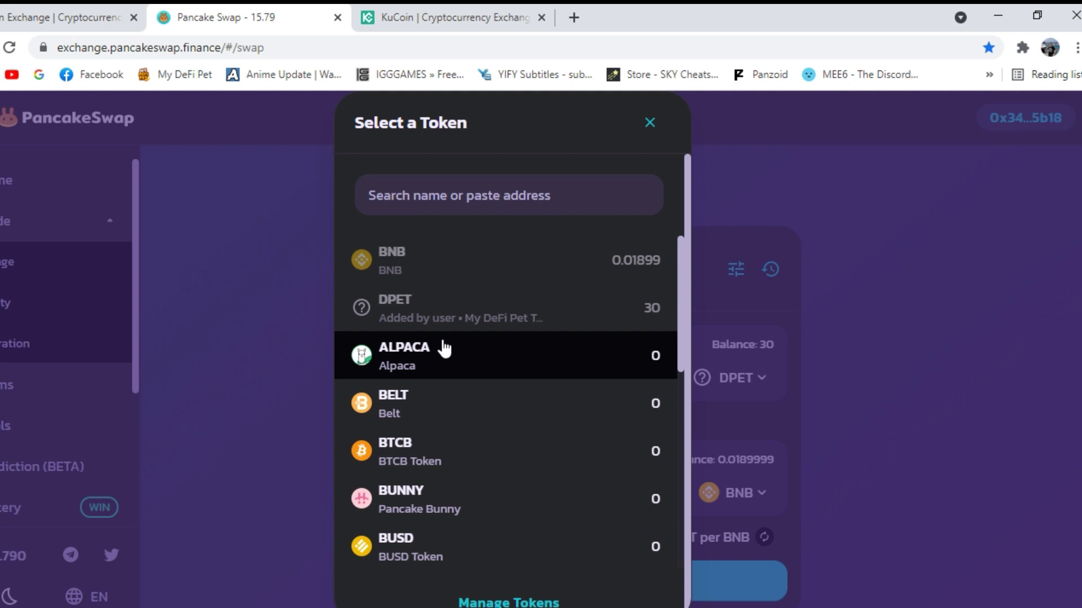
{"action": "left_click", "coordinate": [833, 340]}
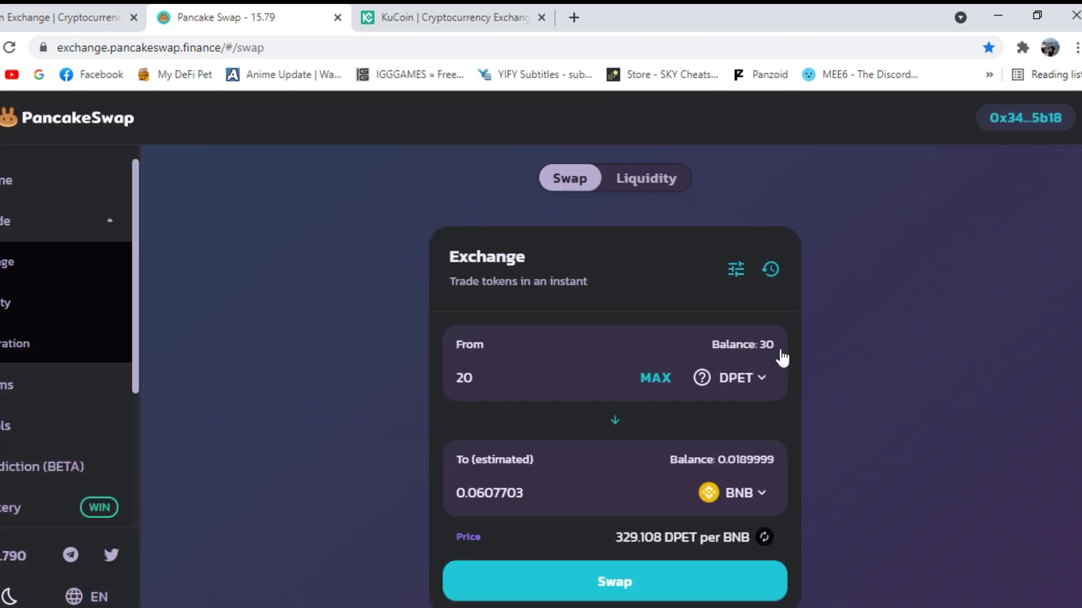
Step: Make BNB the From token of the exchange, and set it back to DPET
{"action": "left_click", "coordinate": [754, 378]}
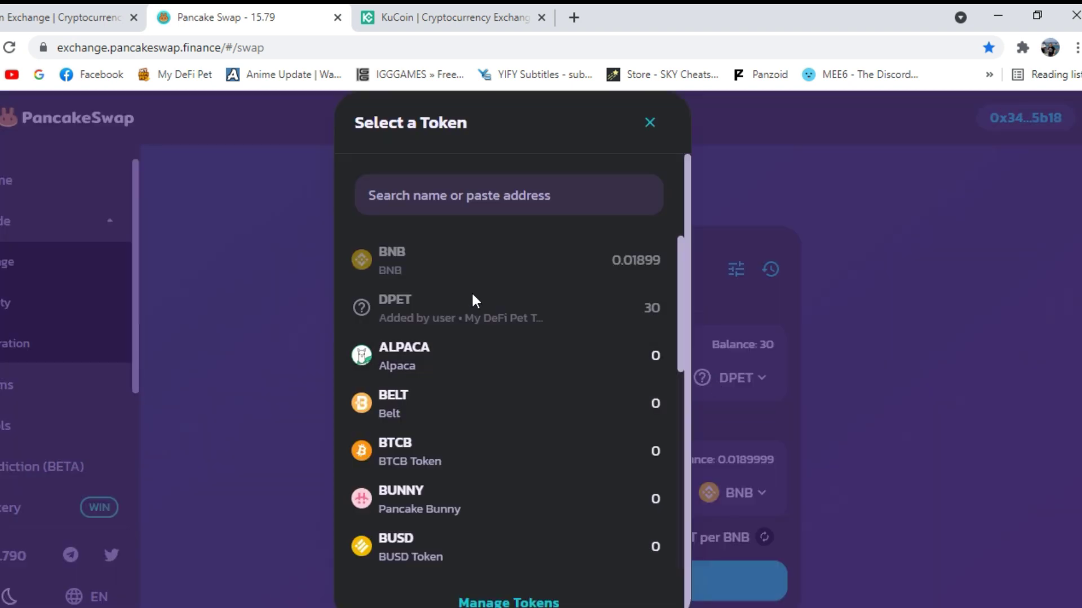
{"action": "left_click", "coordinate": [507, 274]}
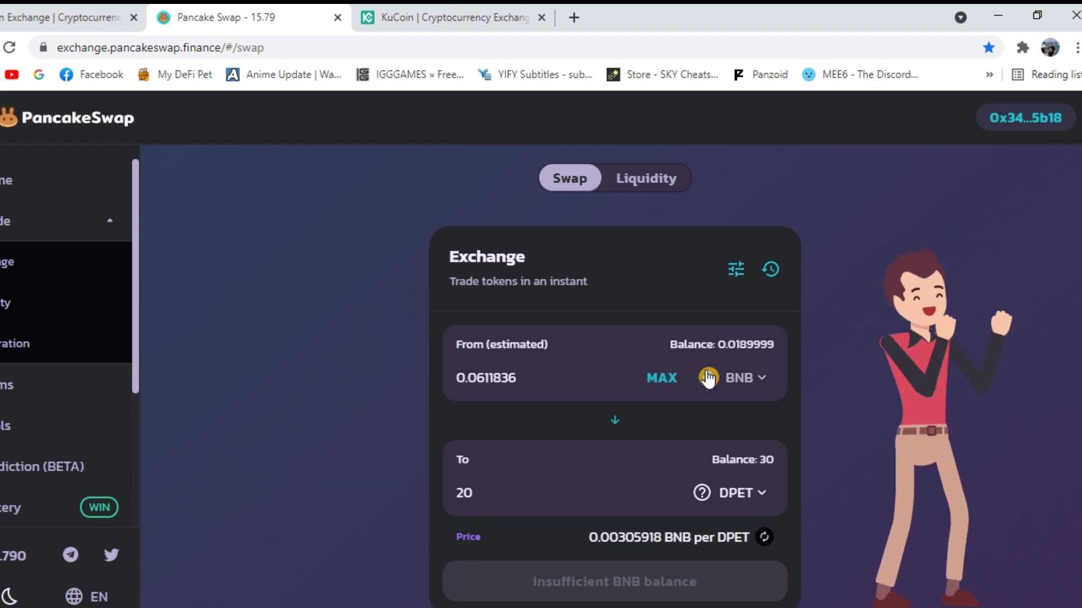
{"action": "left_click", "coordinate": [748, 384]}
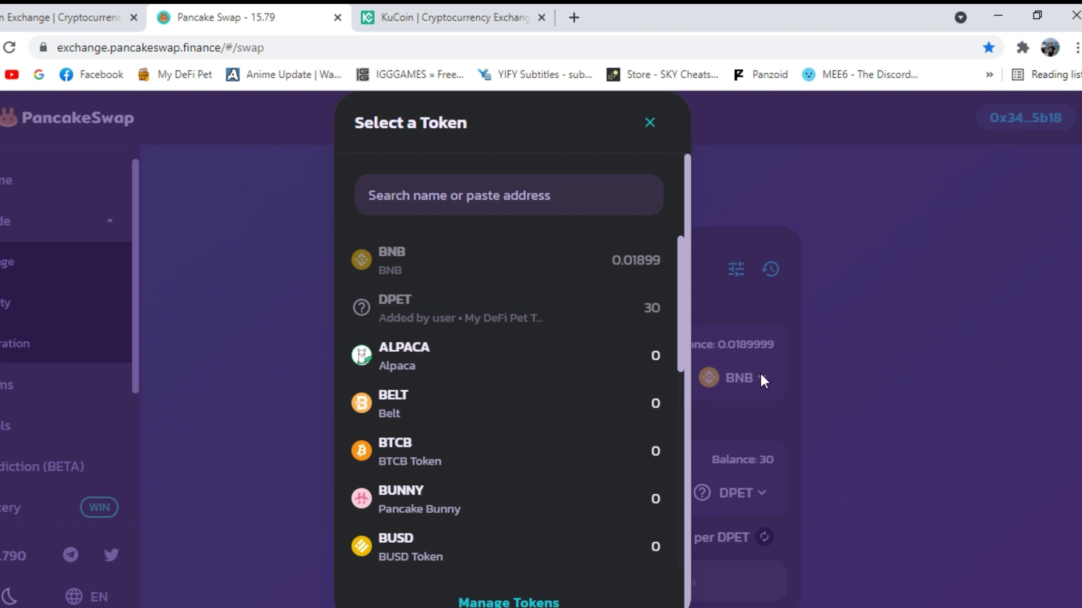
{"action": "left_click", "coordinate": [761, 381]}
{"action": "left_click", "coordinate": [761, 381]}
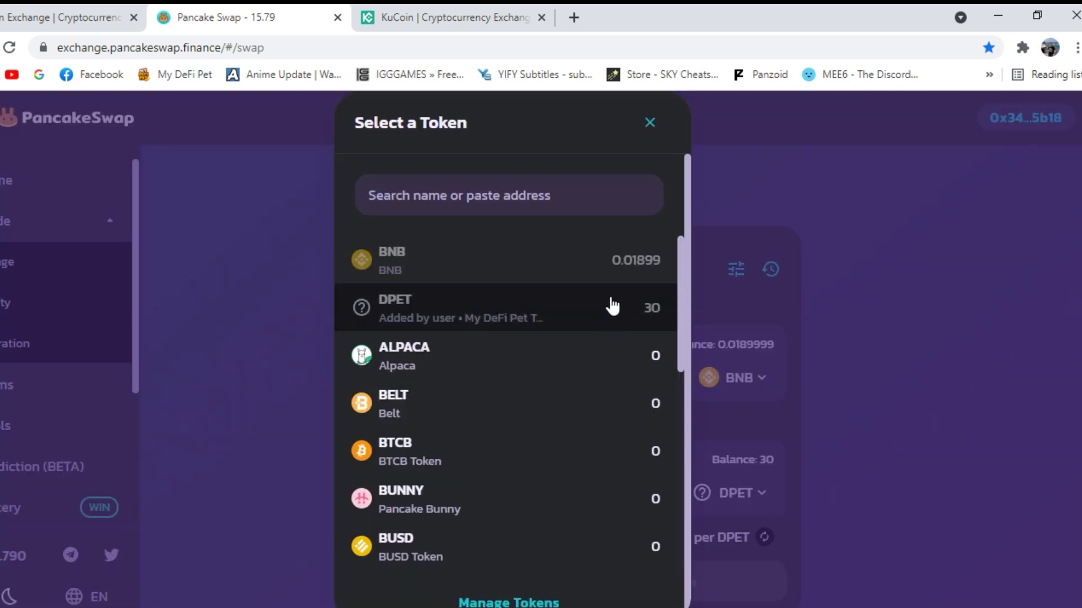
{"action": "left_click", "coordinate": [839, 382]}
{"action": "left_click", "coordinate": [735, 385]}
{"action": "left_click", "coordinate": [467, 311]}
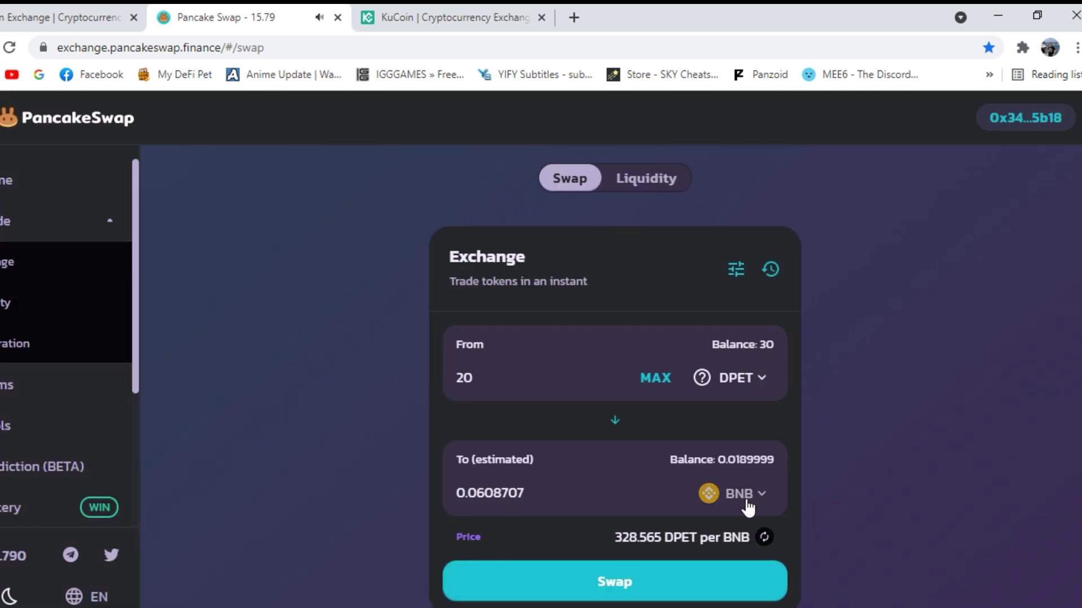
Step: Choose DPET as the To token, and return it to the From side with BNB as the output
{"action": "left_click", "coordinate": [745, 495]}
{"action": "left_click", "coordinate": [484, 314]}
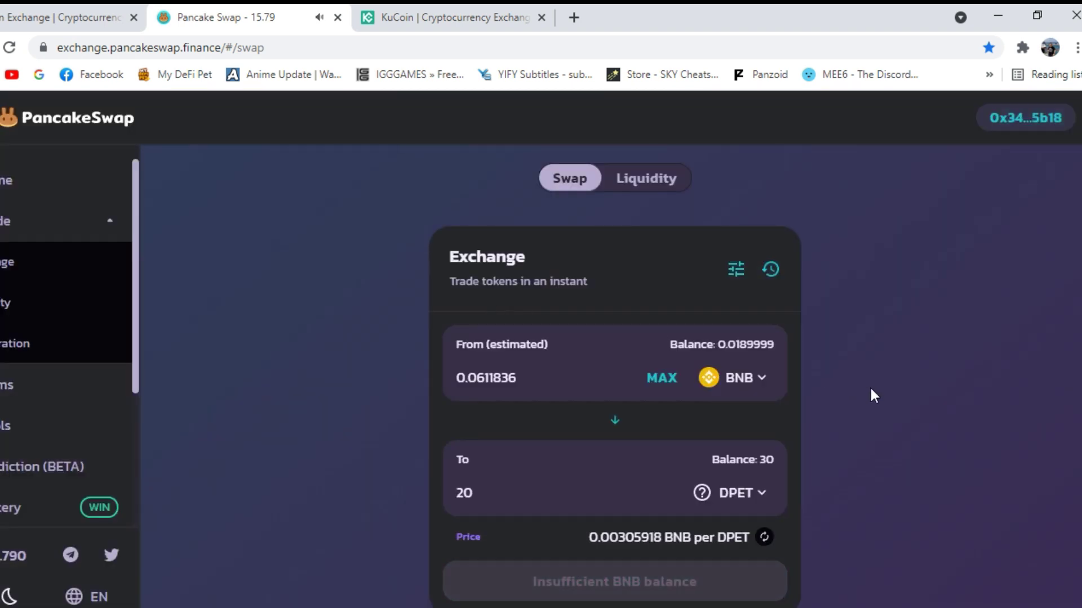
{"action": "left_click", "coordinate": [752, 377]}
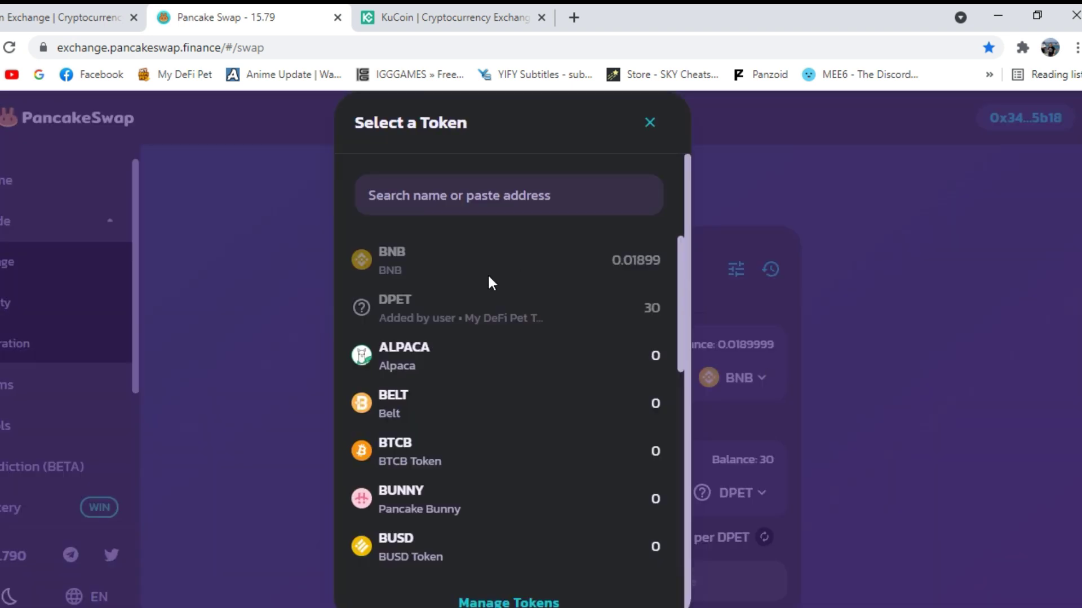
{"action": "left_click", "coordinate": [492, 307]}
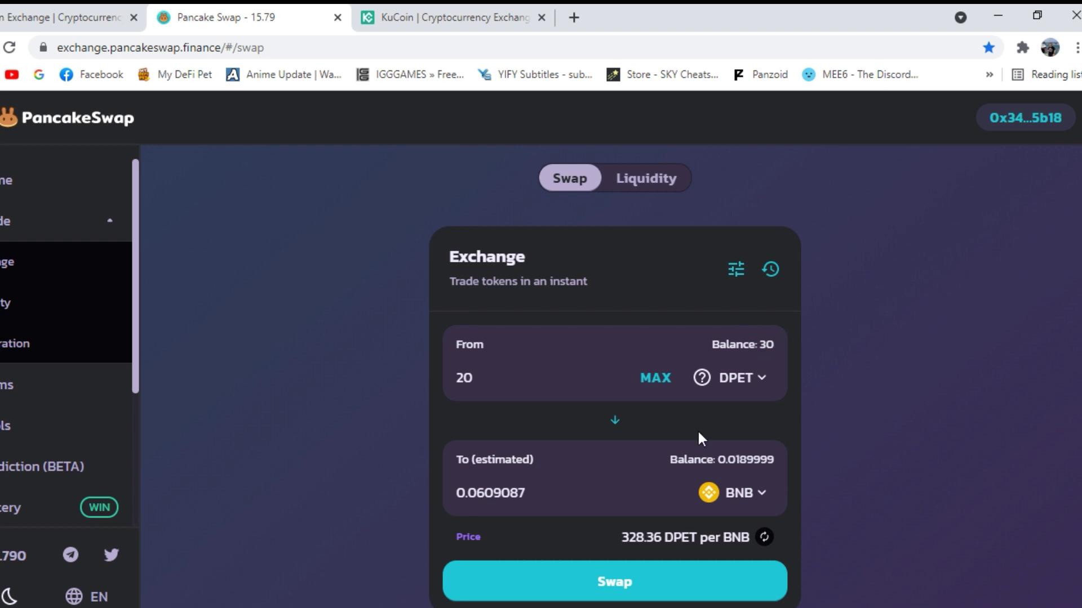
Step: Examine the DPET amount entered for the swap and the DPET per BNB price
{"action": "left_click_drag", "start_coordinate": [485, 377], "coordinate": [446, 378]}
{"action": "left_click", "coordinate": [555, 386]}
{"action": "left_click_drag", "start_coordinate": [627, 539], "coordinate": [663, 542]}
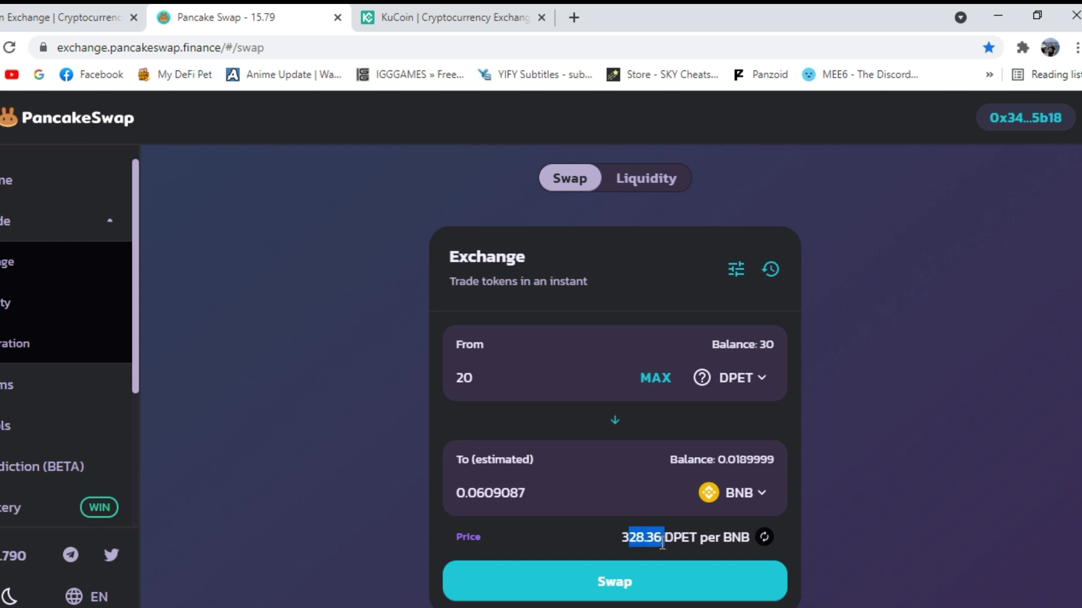
{"action": "left_click", "coordinate": [890, 524]}
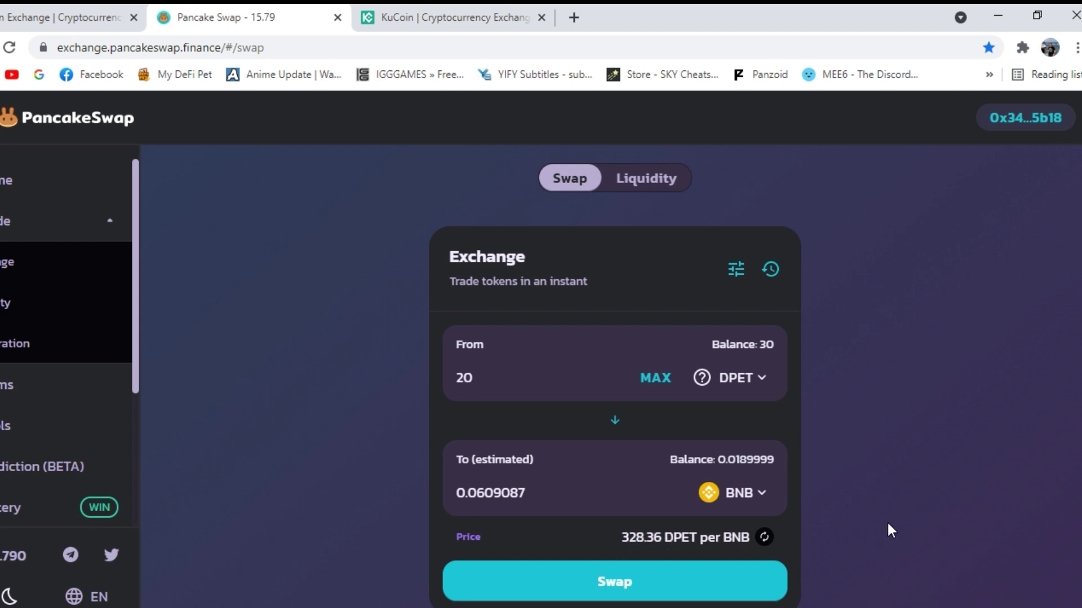
Step: Swap 20 DPET for BNB, approve the transaction in MetaMask and close the submission notice
{"action": "left_click", "coordinate": [644, 586]}
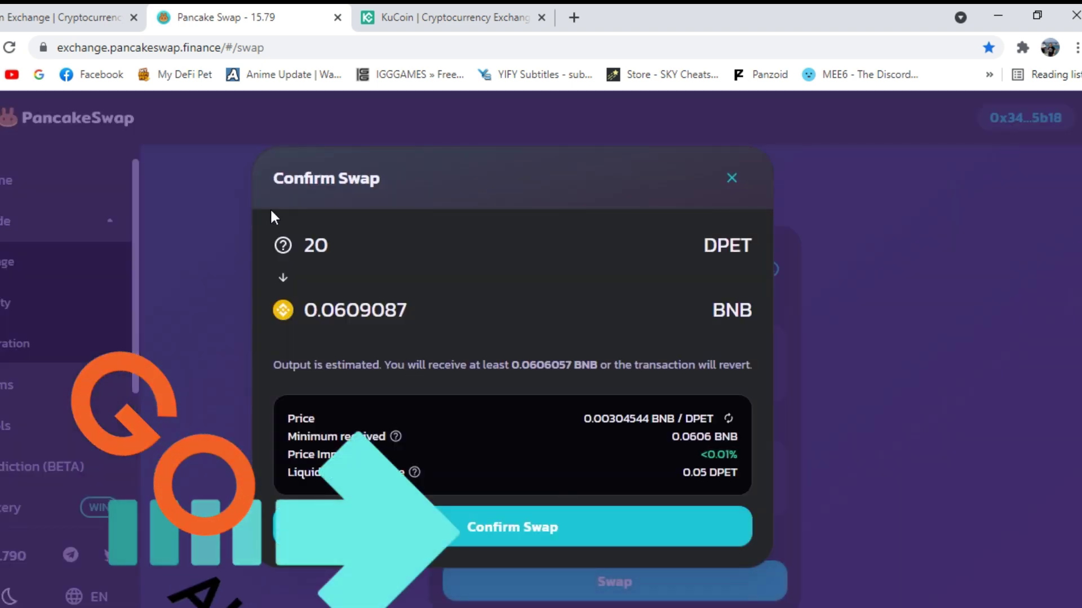
{"action": "left_click", "coordinate": [578, 547]}
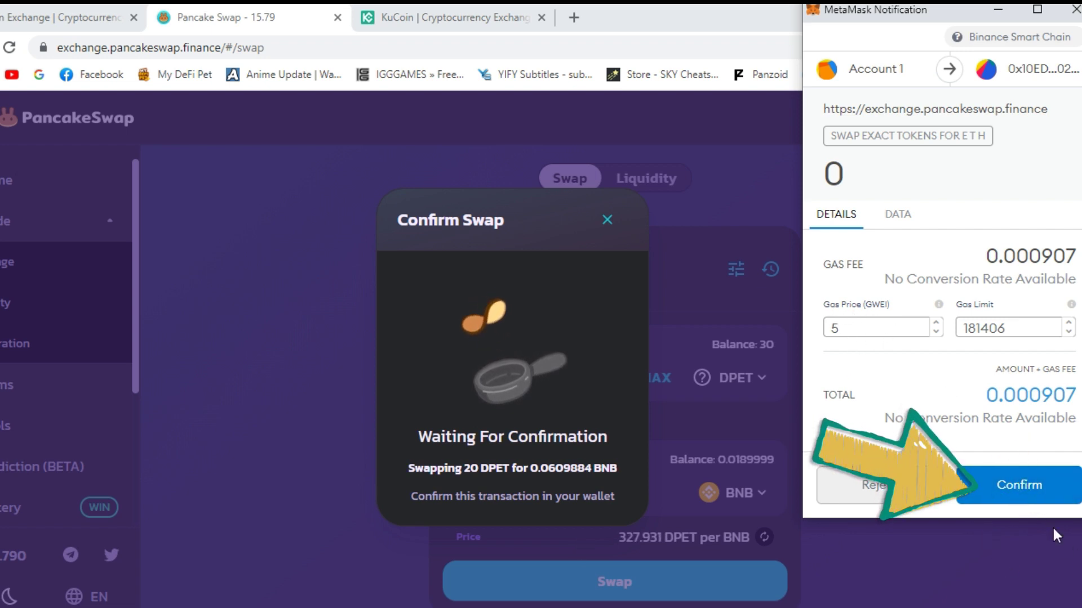
{"action": "left_click", "coordinate": [1025, 483]}
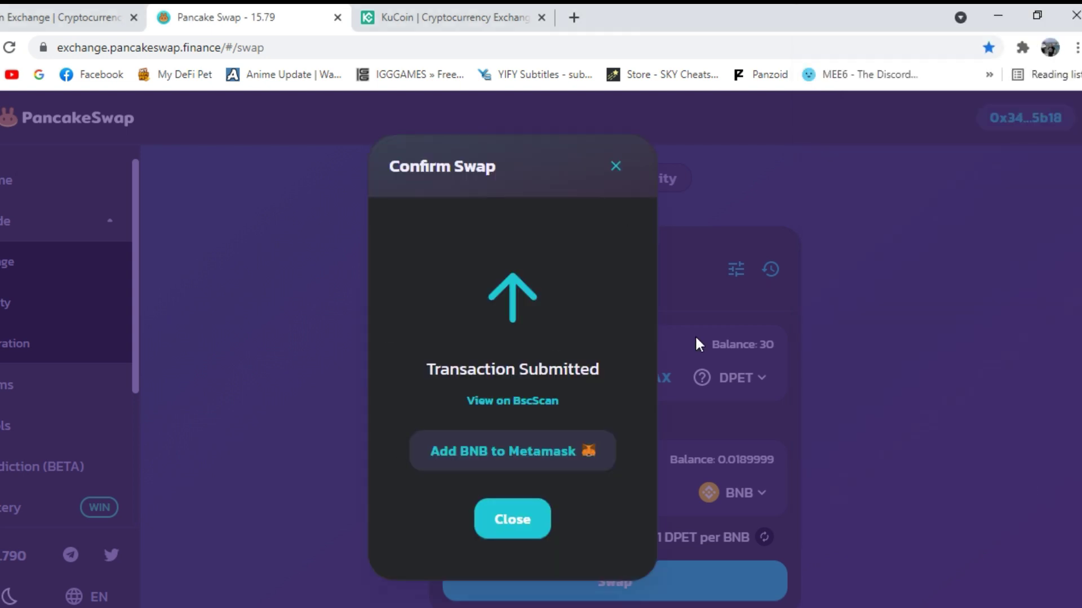
{"action": "left_click", "coordinate": [536, 515]}
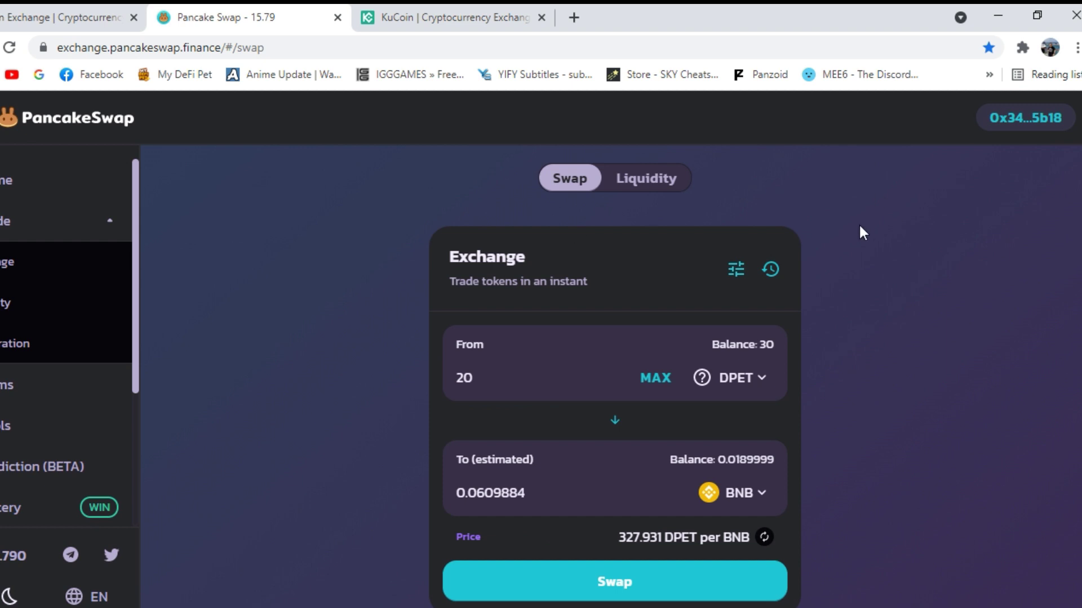
Step: Check the BNB balance and recent activity in the MetaMask wallet
{"action": "left_click", "coordinate": [1022, 48]}
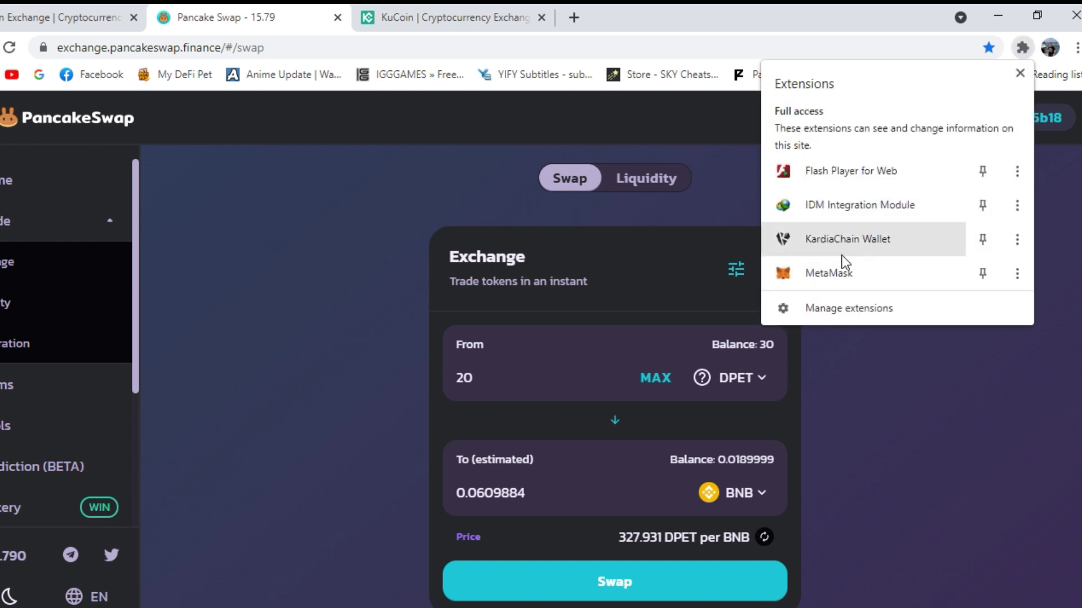
{"action": "left_click", "coordinate": [867, 280]}
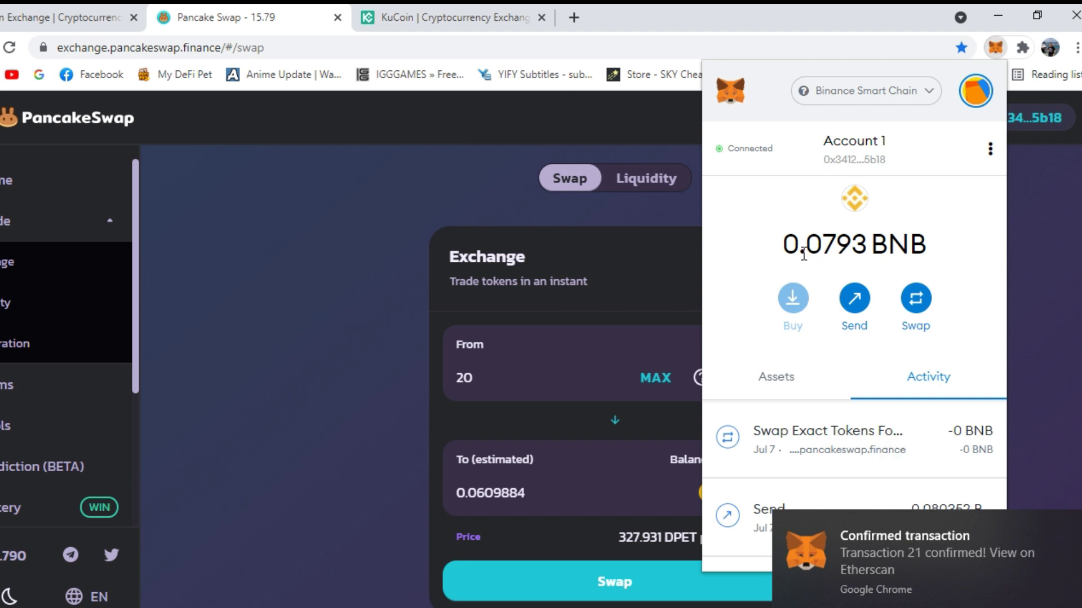
{"action": "left_click_drag", "start_coordinate": [804, 248], "coordinate": [922, 238]}
{"action": "left_click", "coordinate": [758, 211]}
{"action": "left_click", "coordinate": [1064, 528]}
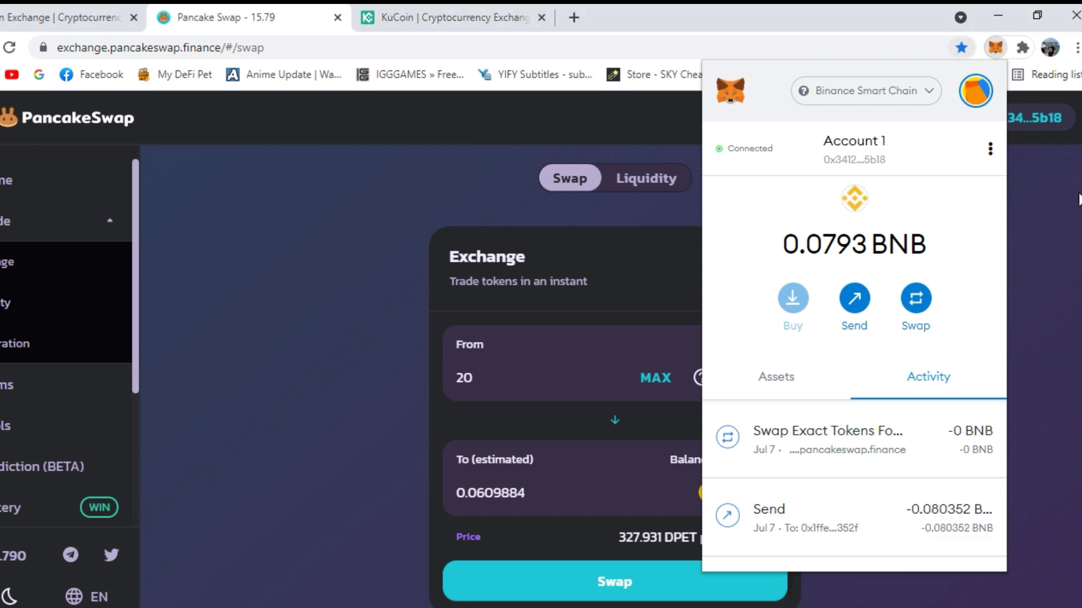
{"action": "left_click", "coordinate": [1077, 200]}
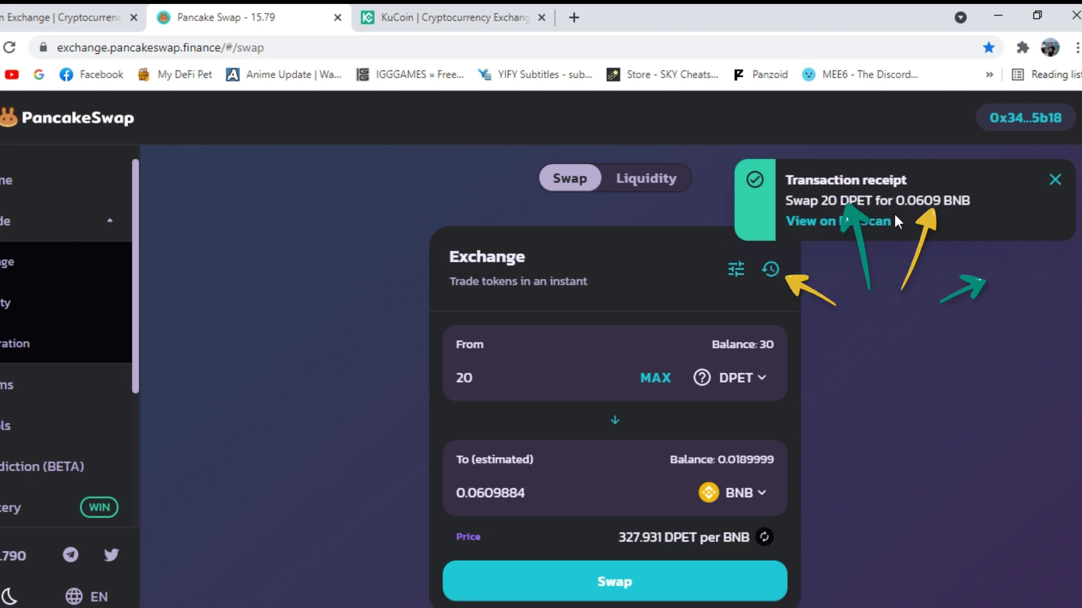
Step: Dismiss the transaction receipt and reload the exchange page
{"action": "left_click", "coordinate": [655, 378]}
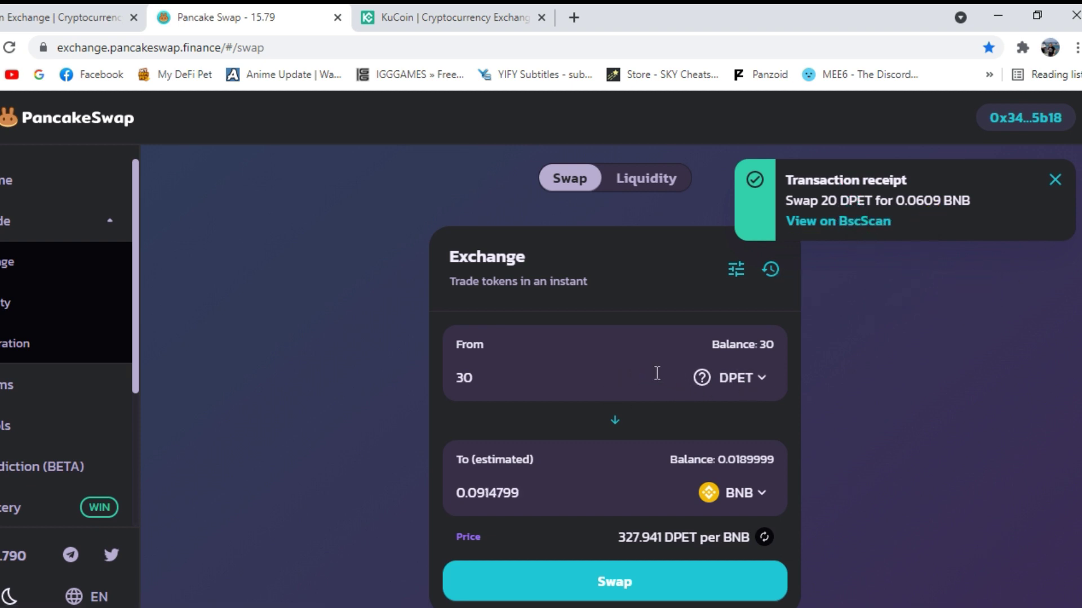
{"action": "left_click", "coordinate": [1055, 180]}
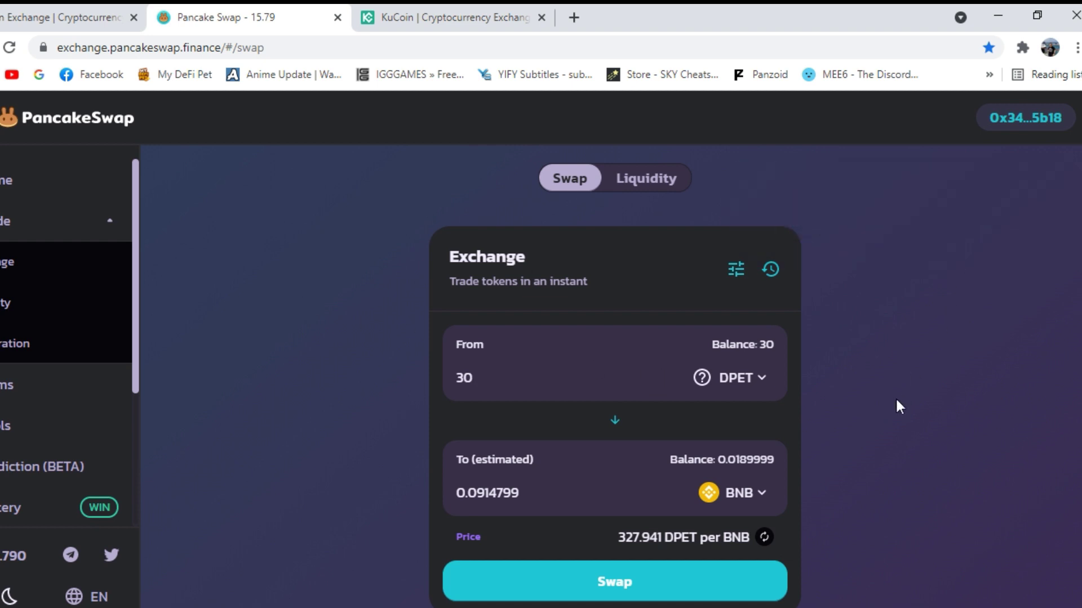
{"action": "key", "text": "F5"}
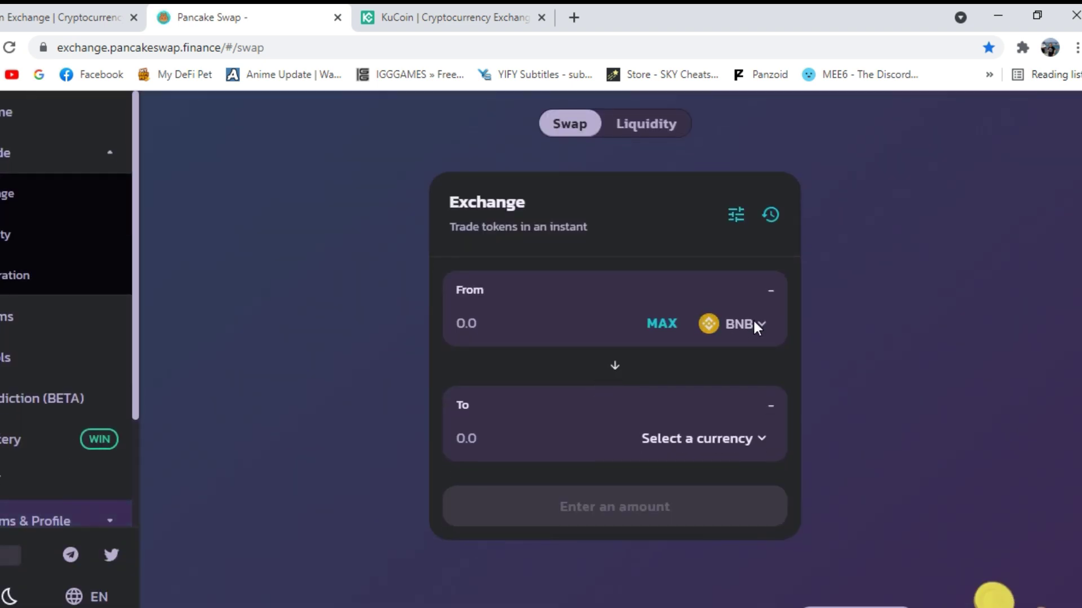
Step: Search the From token list for "d" and select DPET
{"action": "left_click", "coordinate": [755, 326]}
{"action": "left_click", "coordinate": [930, 290]}
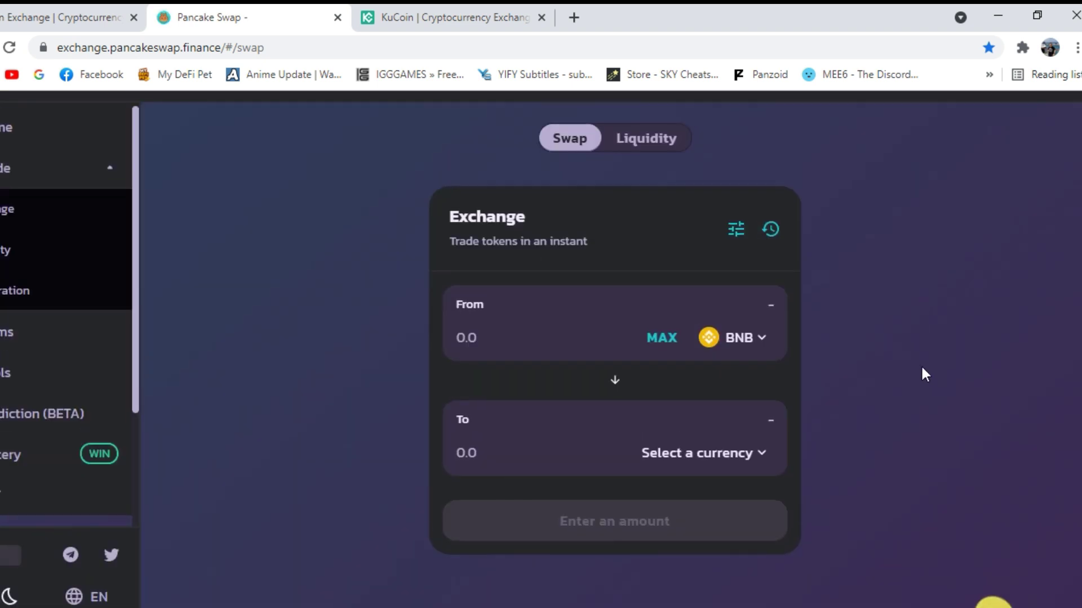
{"action": "left_click", "coordinate": [742, 387]}
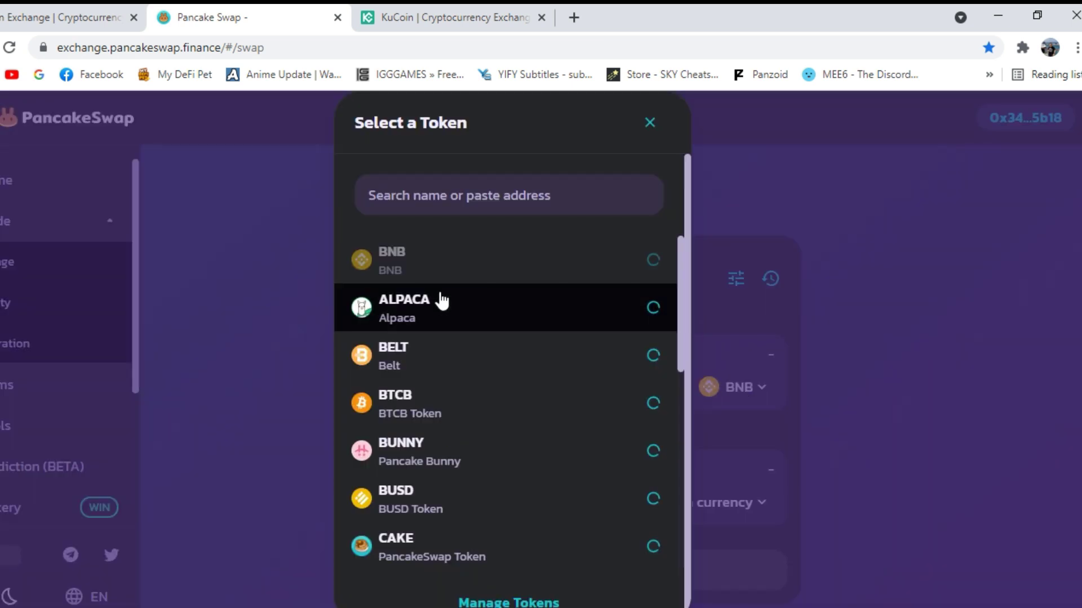
{"action": "left_click", "coordinate": [480, 204]}
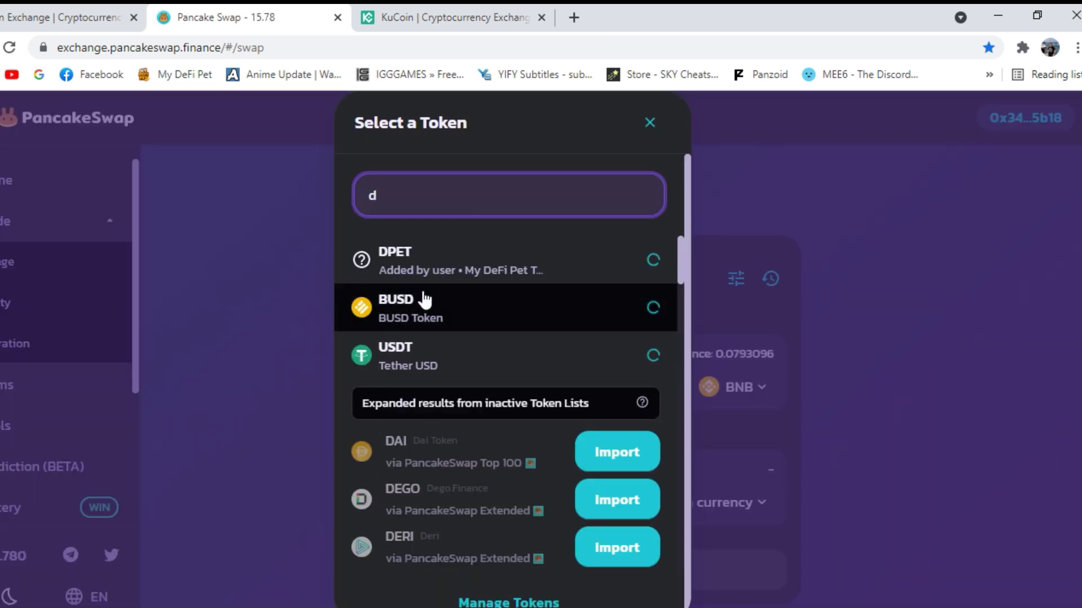
{"action": "left_click", "coordinate": [484, 258]}
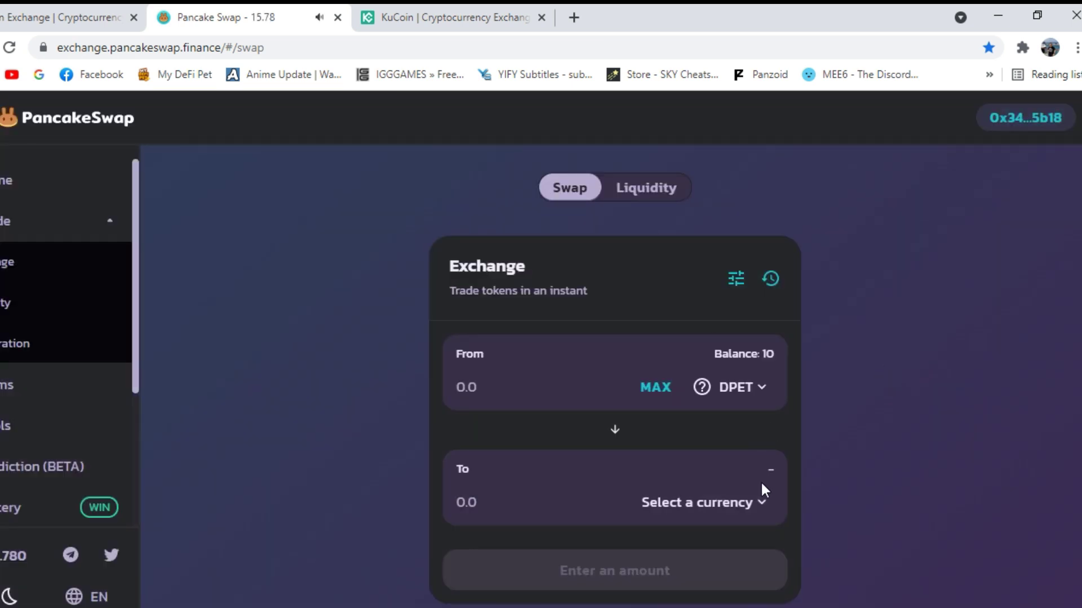
Step: Select BNB as the To token and fill in the maximum From amount of 10 DPET
{"action": "left_click", "coordinate": [736, 506]}
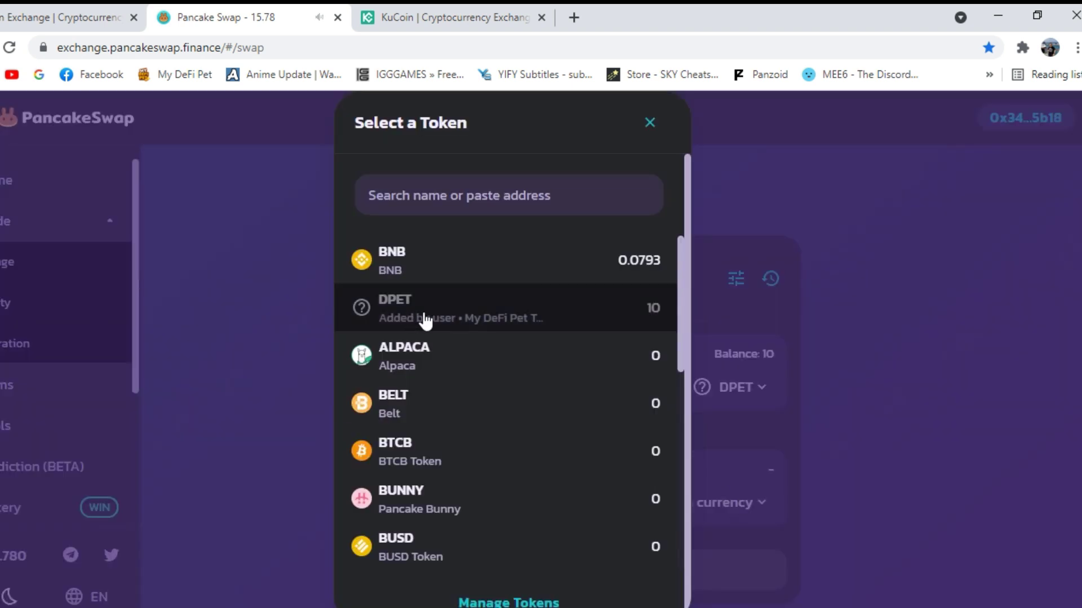
{"action": "left_click", "coordinate": [422, 255]}
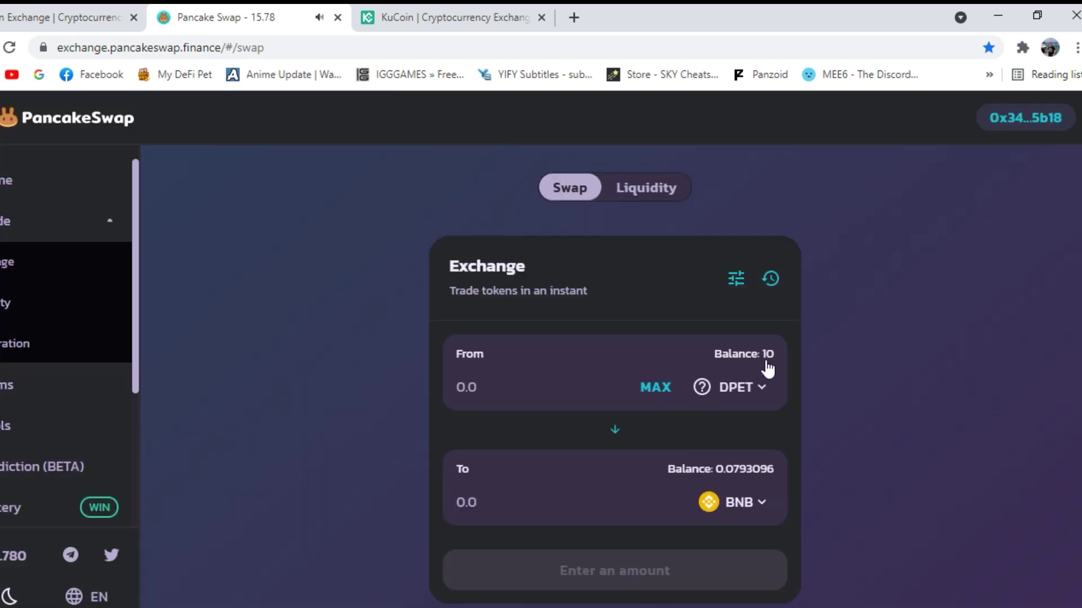
{"action": "left_click", "coordinate": [656, 387]}
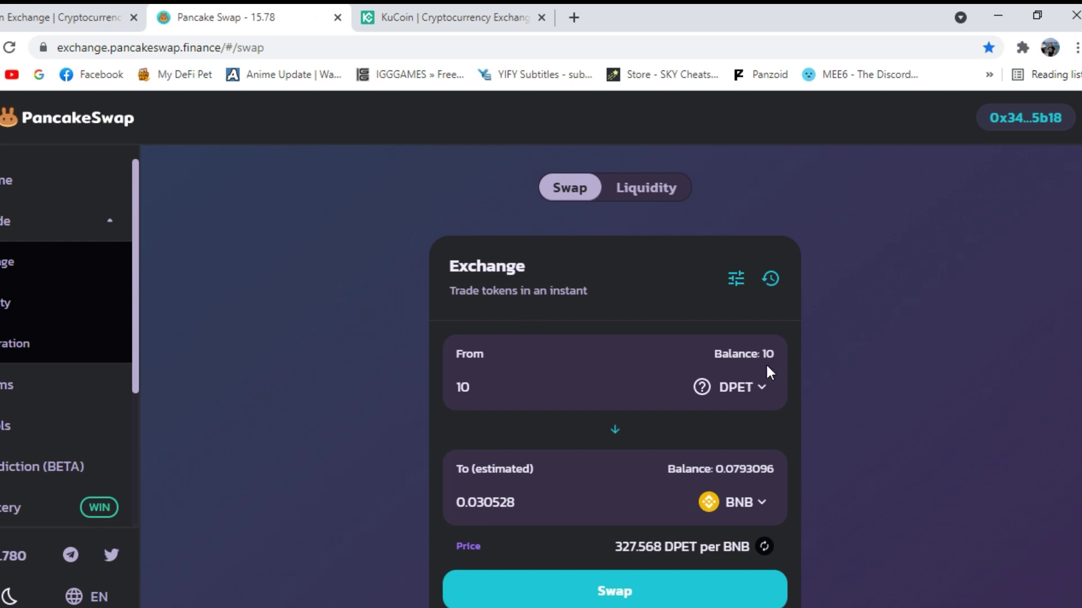
{"action": "left_click", "coordinate": [1023, 48]}
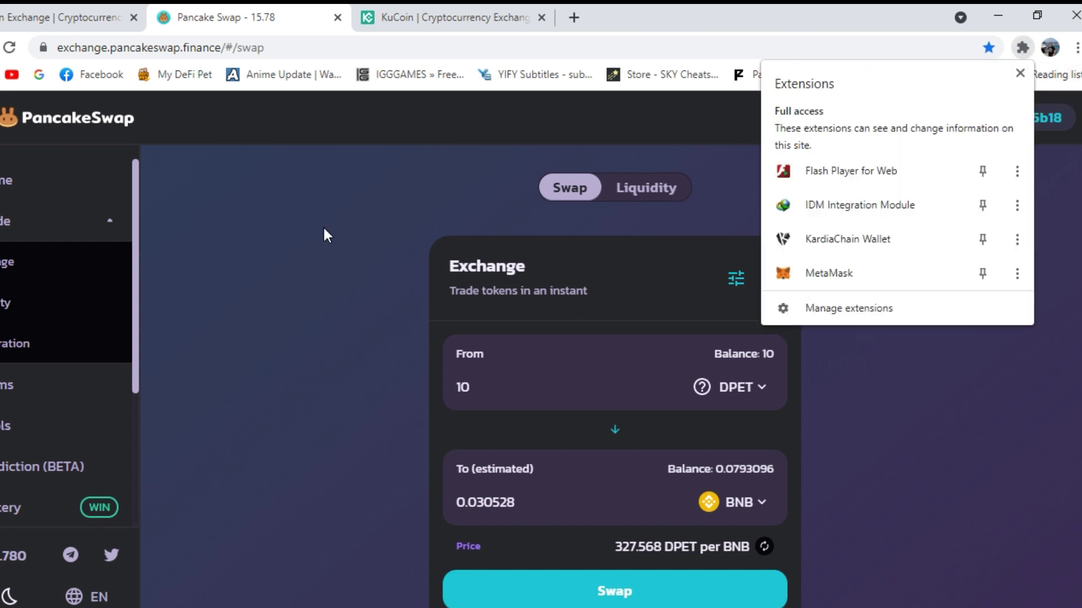
{"action": "left_click", "coordinate": [312, 251]}
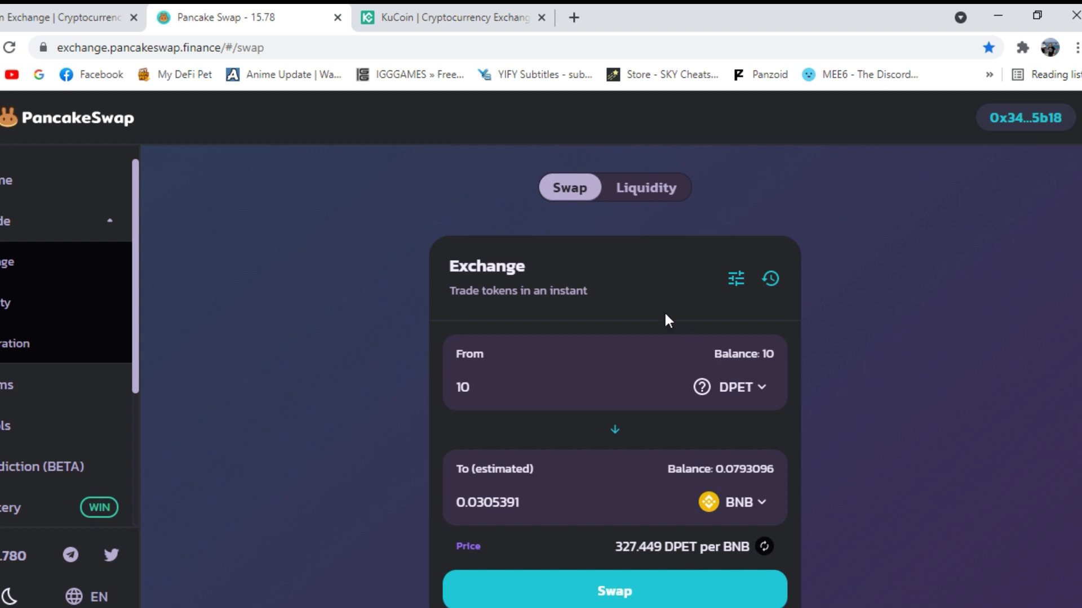
Step: Switch to the KuCoin exchange showing the Main Account page
{"action": "left_click", "coordinate": [491, 16]}
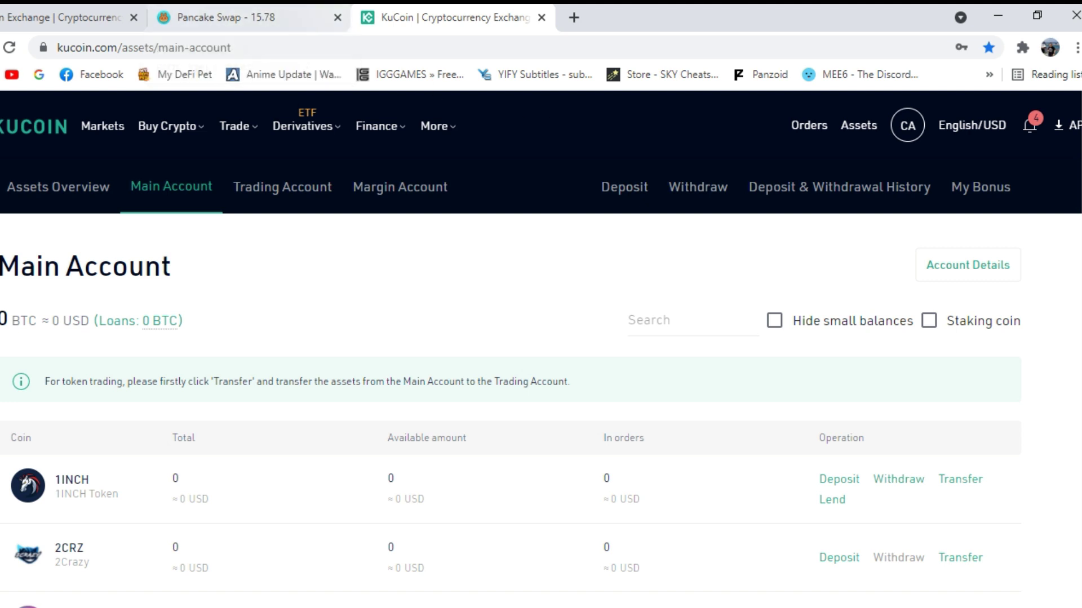
{"action": "left_click", "coordinate": [1022, 48]}
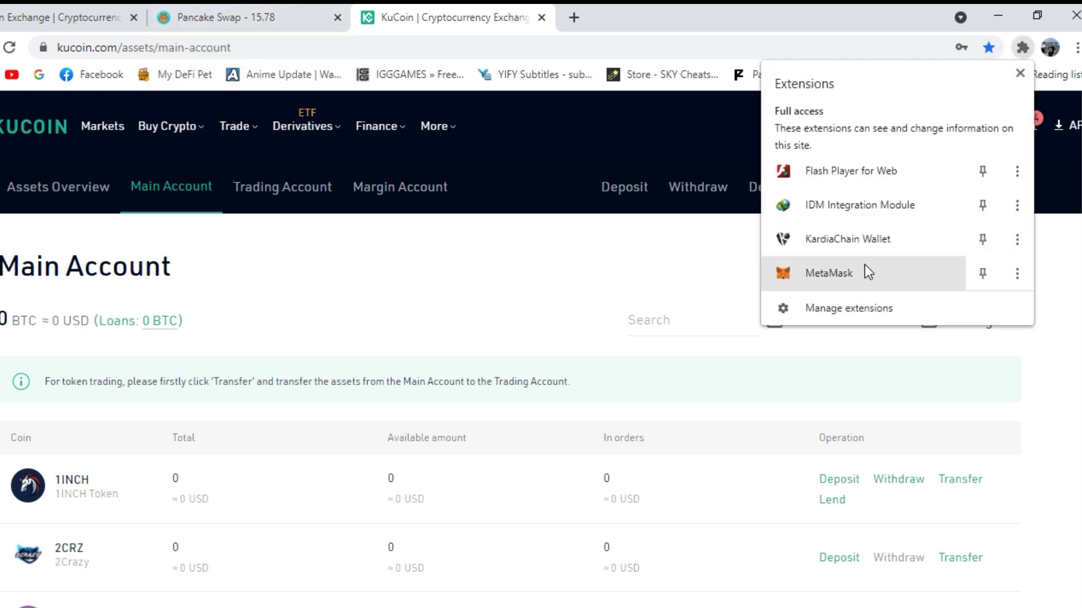
{"action": "left_click", "coordinate": [528, 265]}
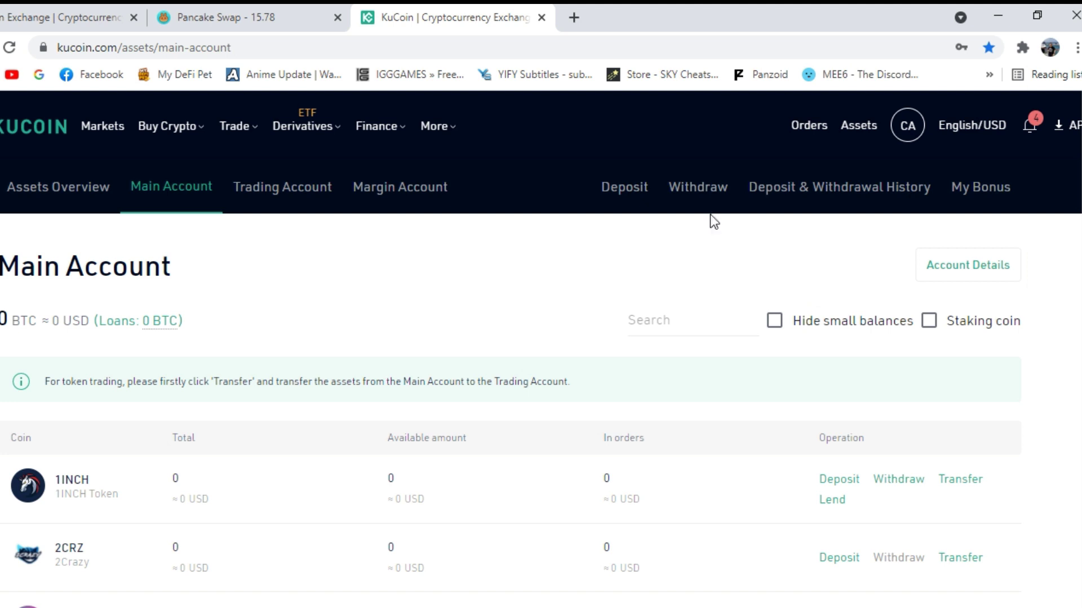
Step: View the Individual Verification page of the KuCoin account to check its KYC status
{"action": "left_click", "coordinate": [628, 192]}
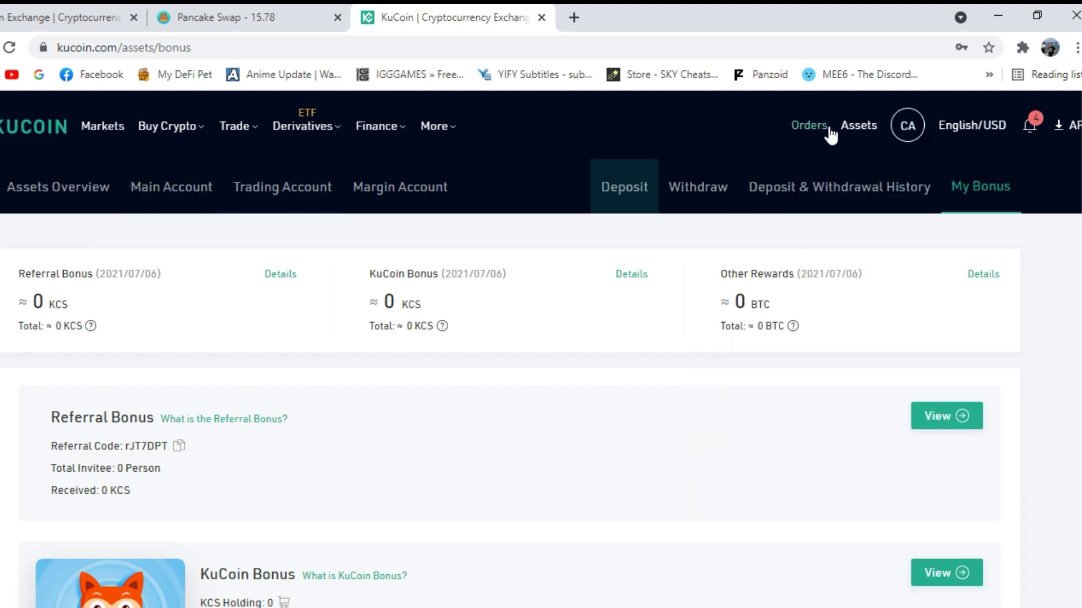
{"action": "mouse_move", "coordinate": [907, 141]}
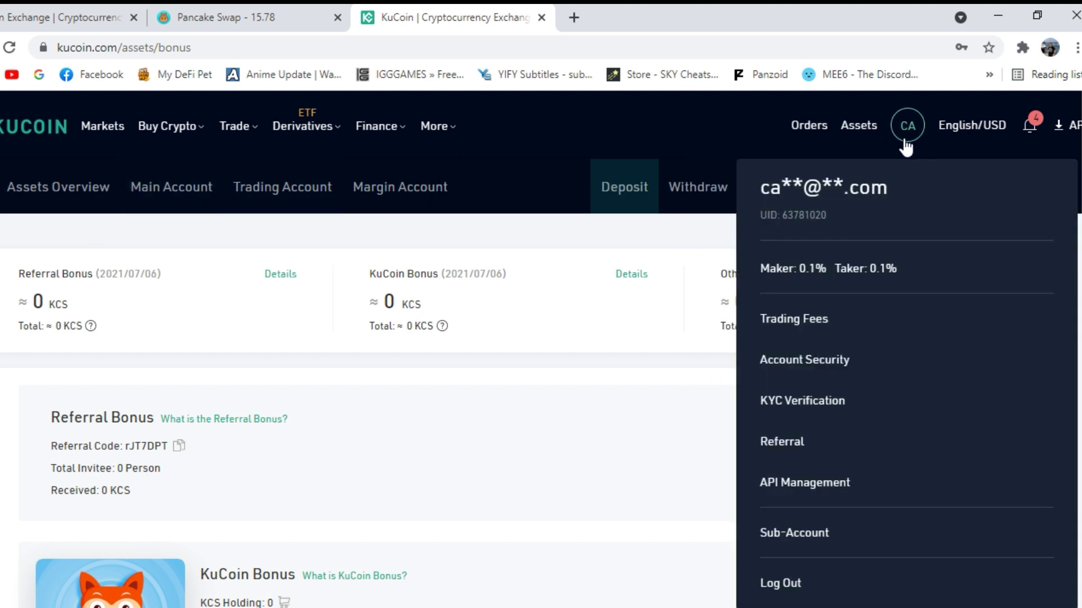
{"action": "left_click", "coordinate": [824, 414]}
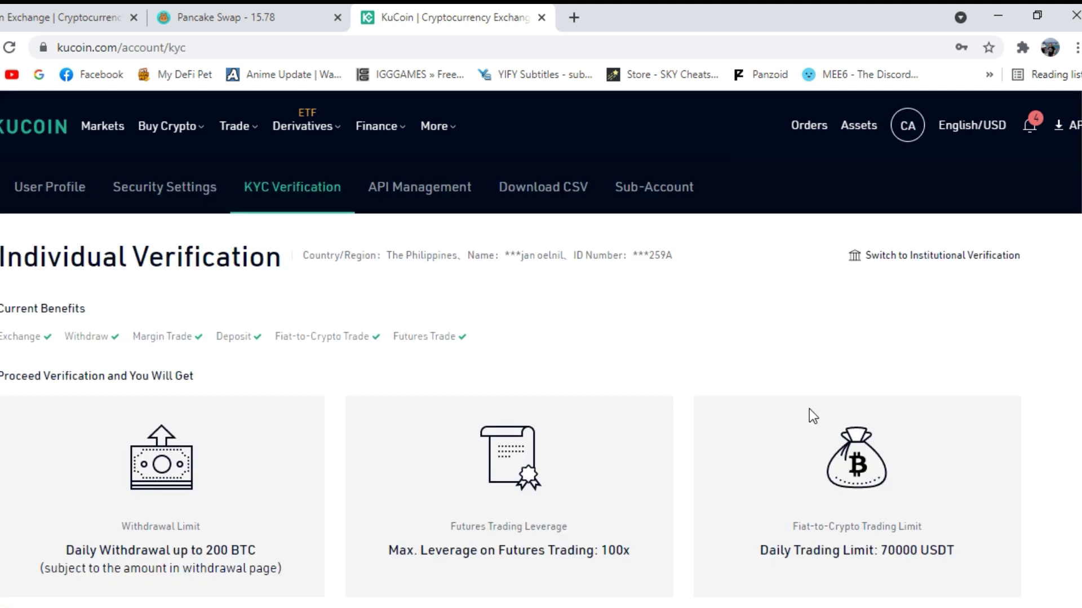
Step: Return to the KuCoin Main Account and open its Deposit page
{"action": "mouse_move", "coordinate": [869, 135]}
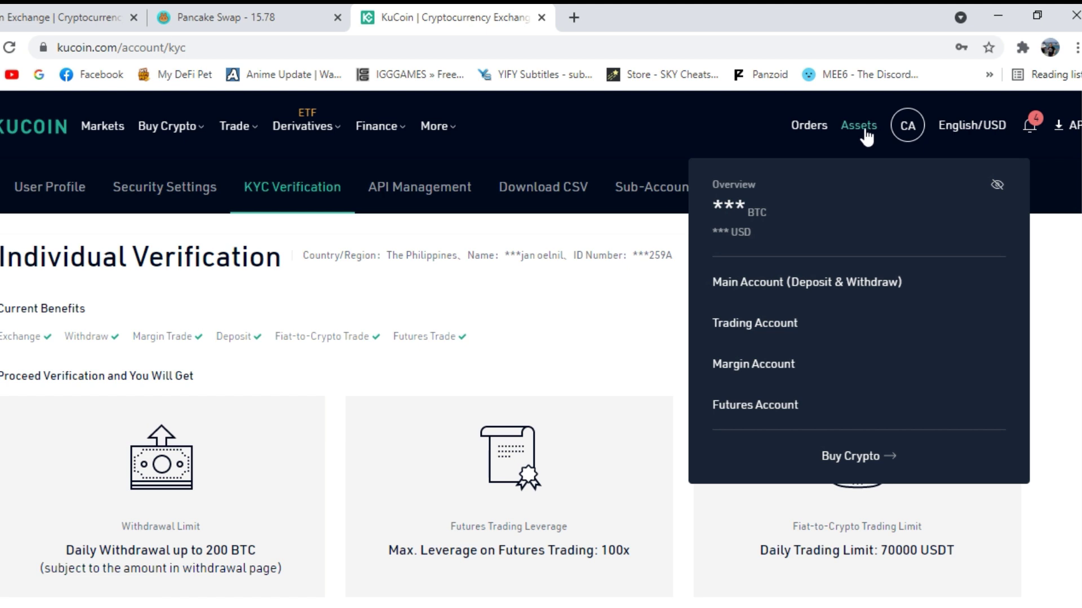
{"action": "left_click", "coordinate": [828, 295]}
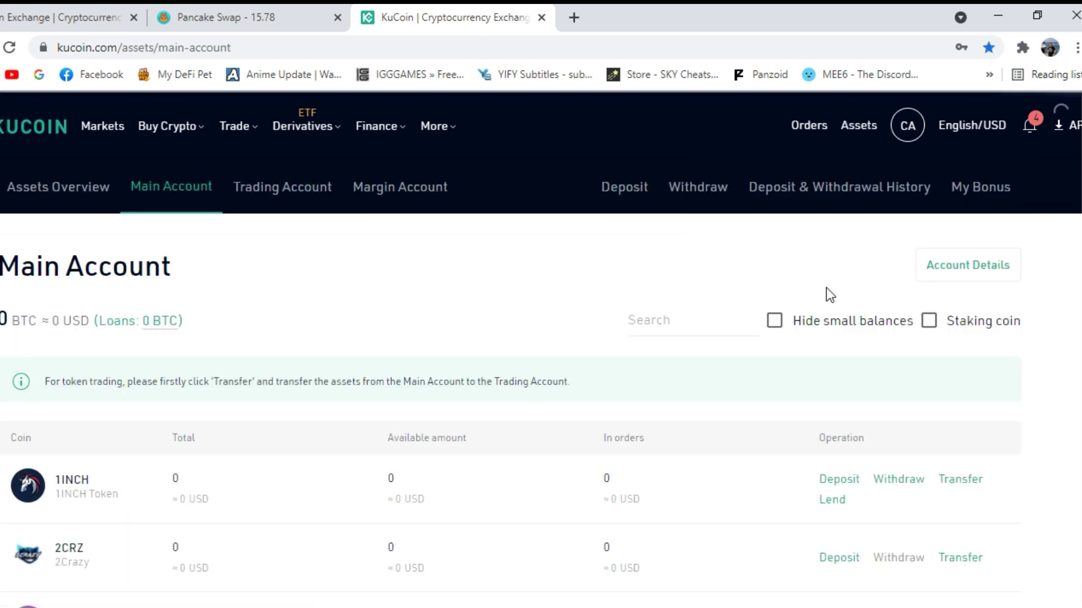
{"action": "mouse_move", "coordinate": [867, 136]}
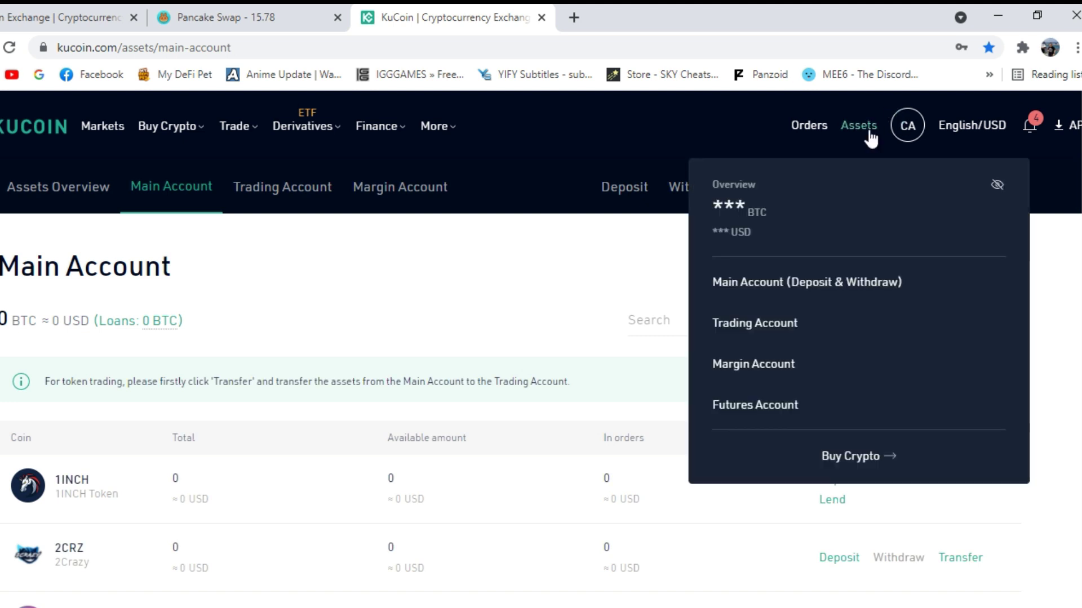
{"action": "left_click", "coordinate": [768, 282]}
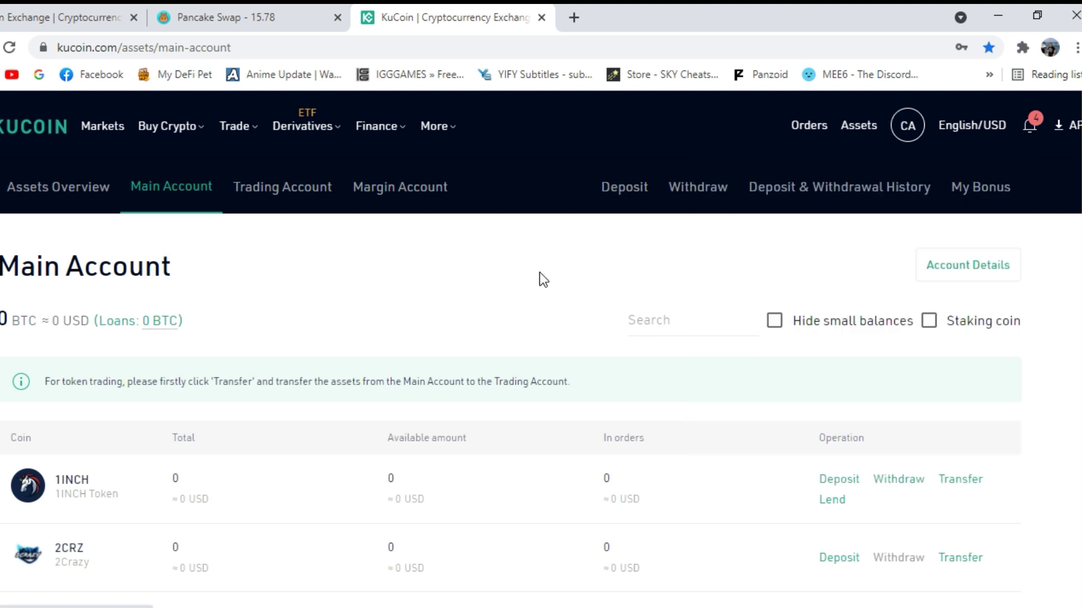
{"action": "left_click", "coordinate": [625, 188]}
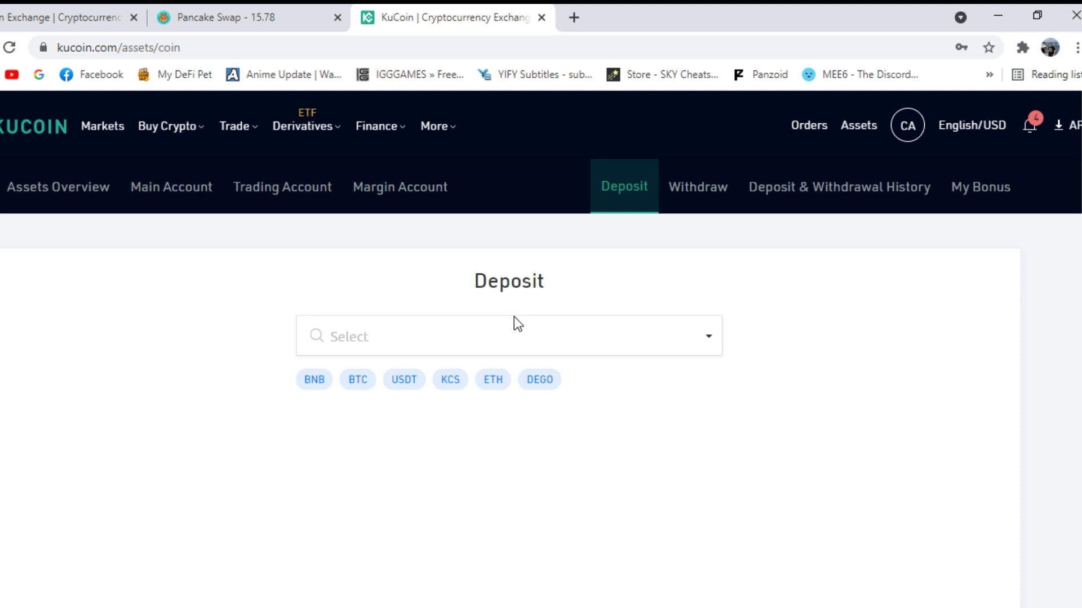
Step: Check the BNB balance in the MetaMask wallet
{"action": "left_click", "coordinate": [1022, 47]}
{"action": "left_click", "coordinate": [874, 275]}
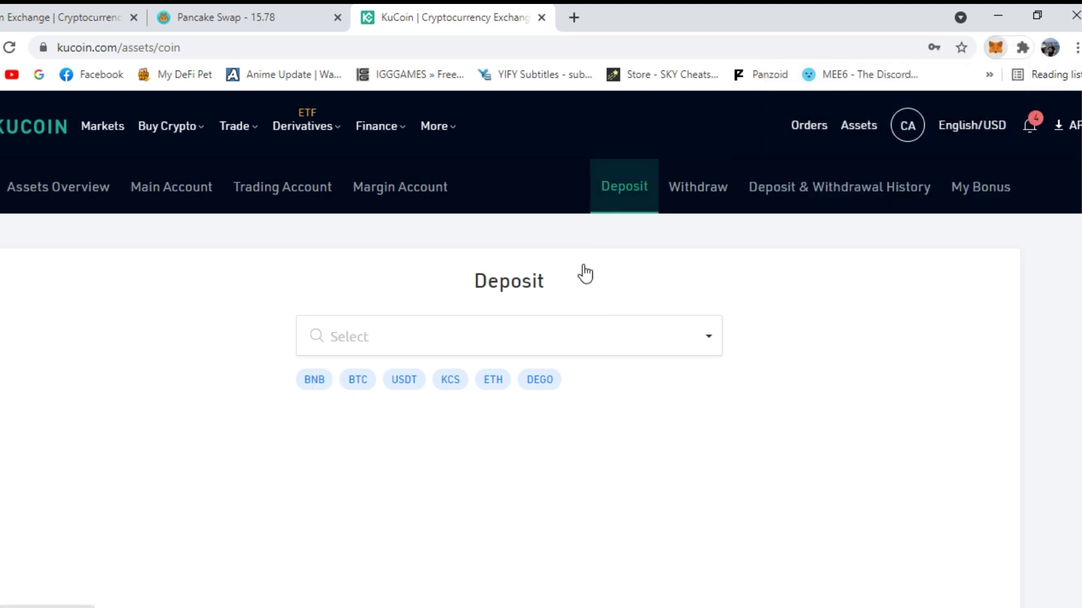
{"action": "left_click", "coordinate": [996, 47]}
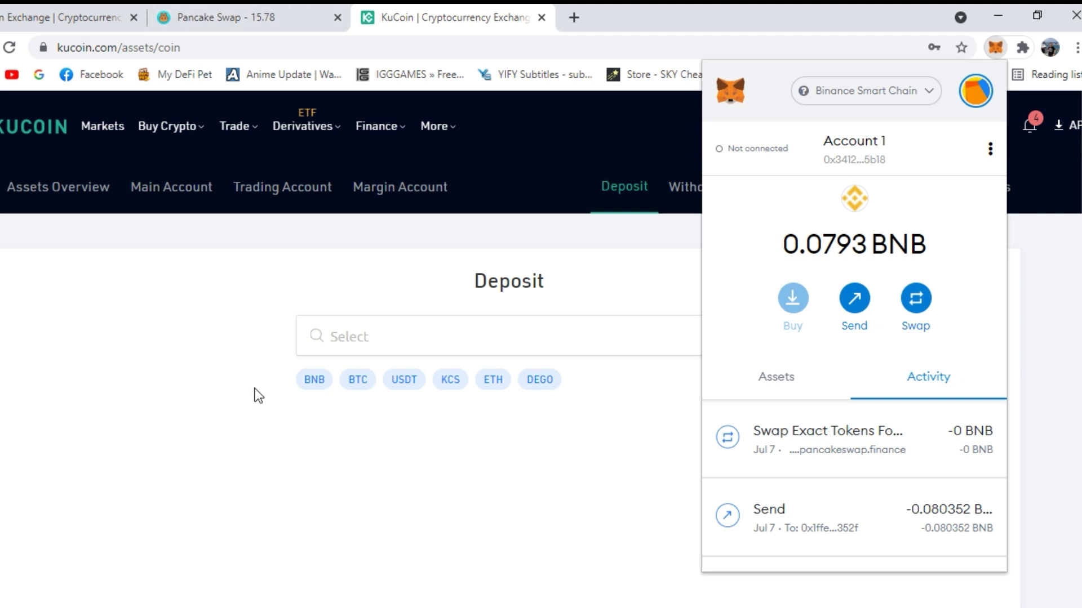
Step: Choose BNB as the coin to deposit and review the account options, keeping Main Account as the destination
{"action": "left_click", "coordinate": [310, 391]}
{"action": "left_click", "coordinate": [323, 379]}
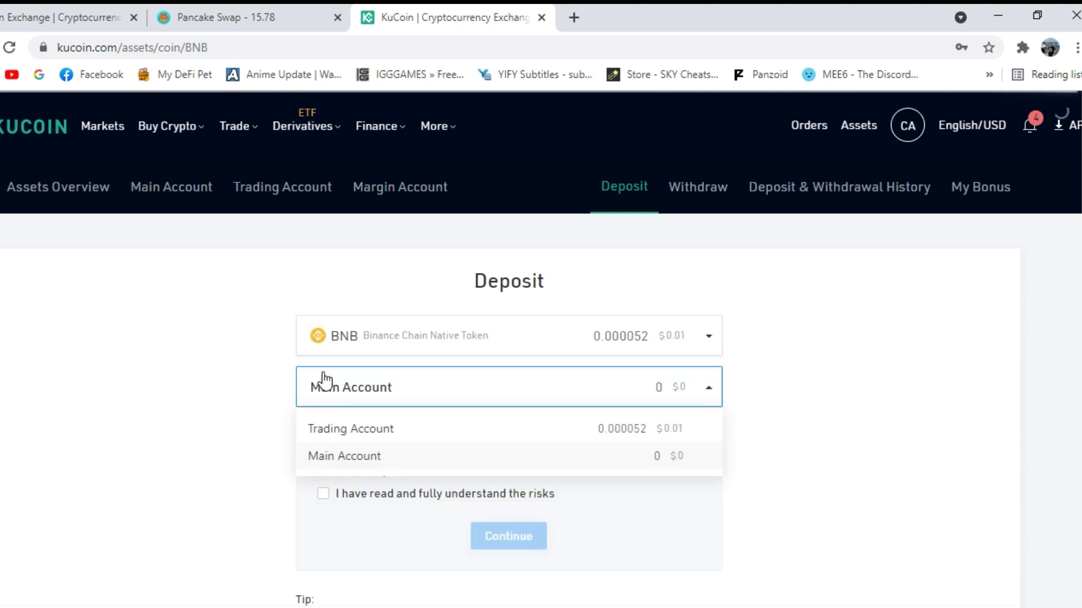
{"action": "scroll", "coordinate": [427, 338], "scroll_direction": "down", "scroll_amount": 3}
{"action": "scroll", "coordinate": [425, 306], "scroll_direction": "up", "scroll_amount": 3}
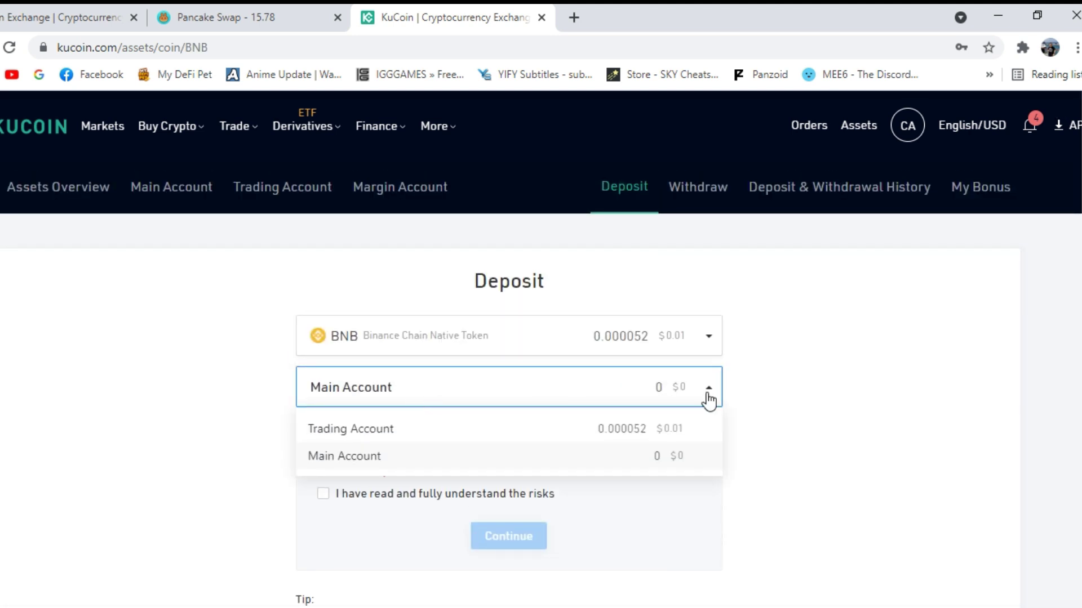
{"action": "scroll", "coordinate": [586, 428], "scroll_direction": "down", "scroll_amount": 2}
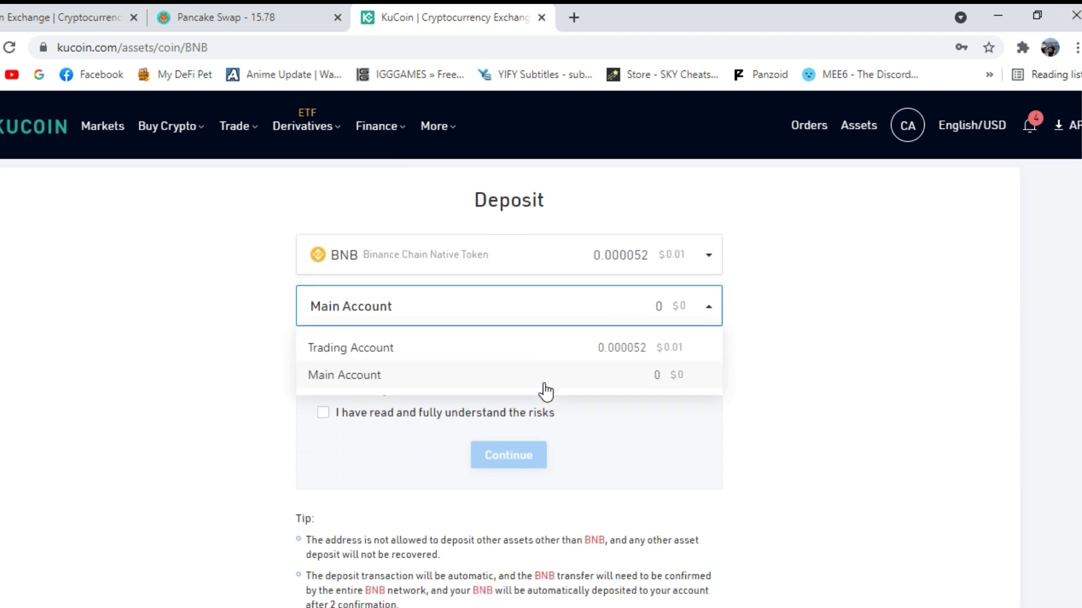
Step: Accept the BNB deposit risk statement and continue to the wallet address, acknowledging the memo notice
{"action": "left_click", "coordinate": [336, 409]}
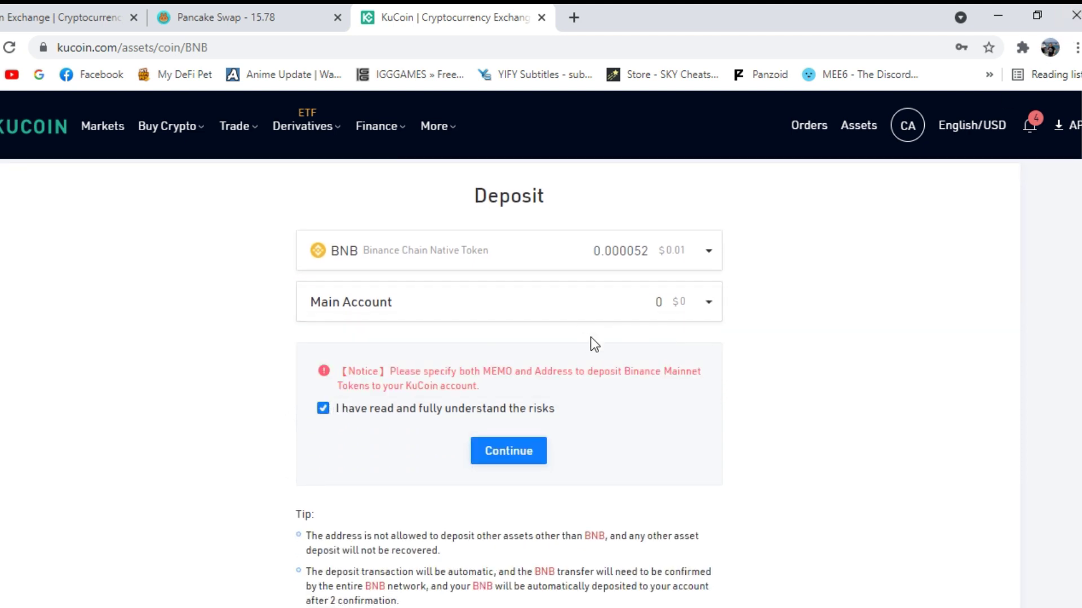
{"action": "left_click", "coordinate": [526, 449]}
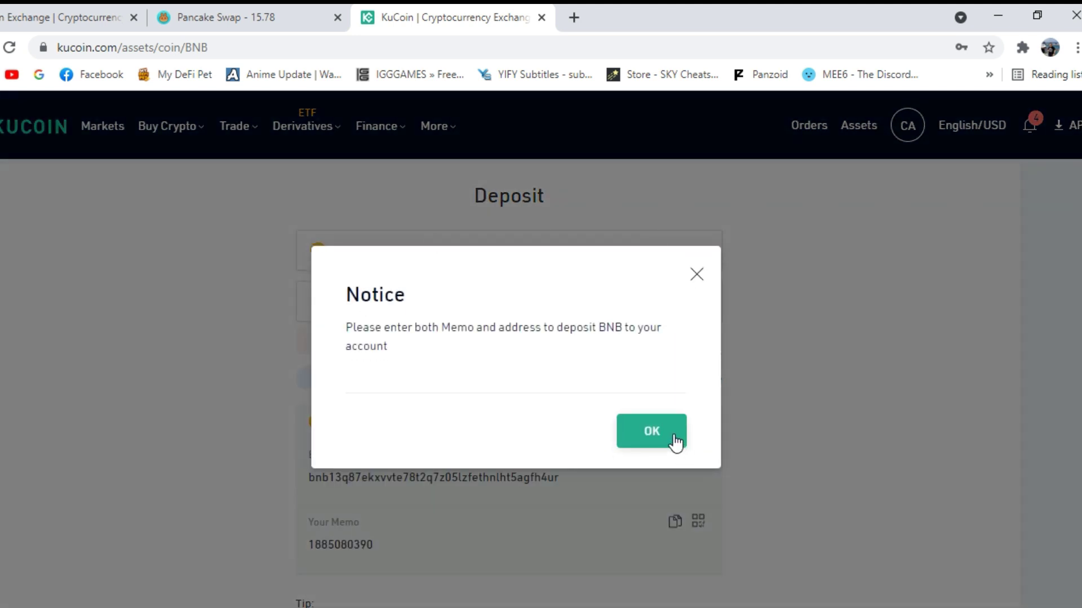
{"action": "left_click", "coordinate": [674, 436]}
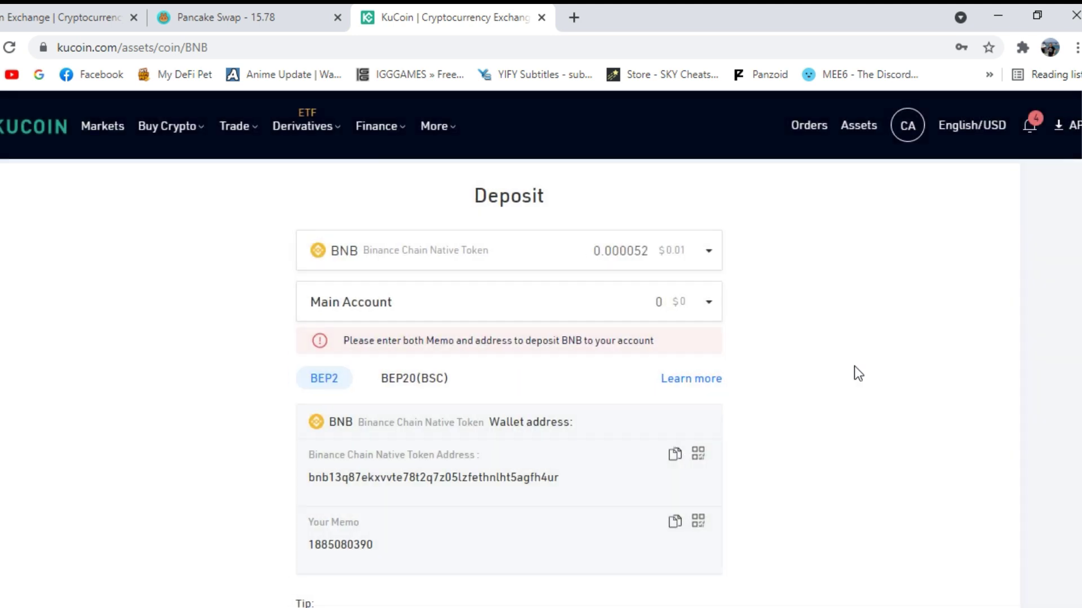
Step: Compare the BEP2 and BEP20(BSC) deposit networks, settle on BEP20(BSC) and copy its BNB wallet address
{"action": "left_click", "coordinate": [434, 379]}
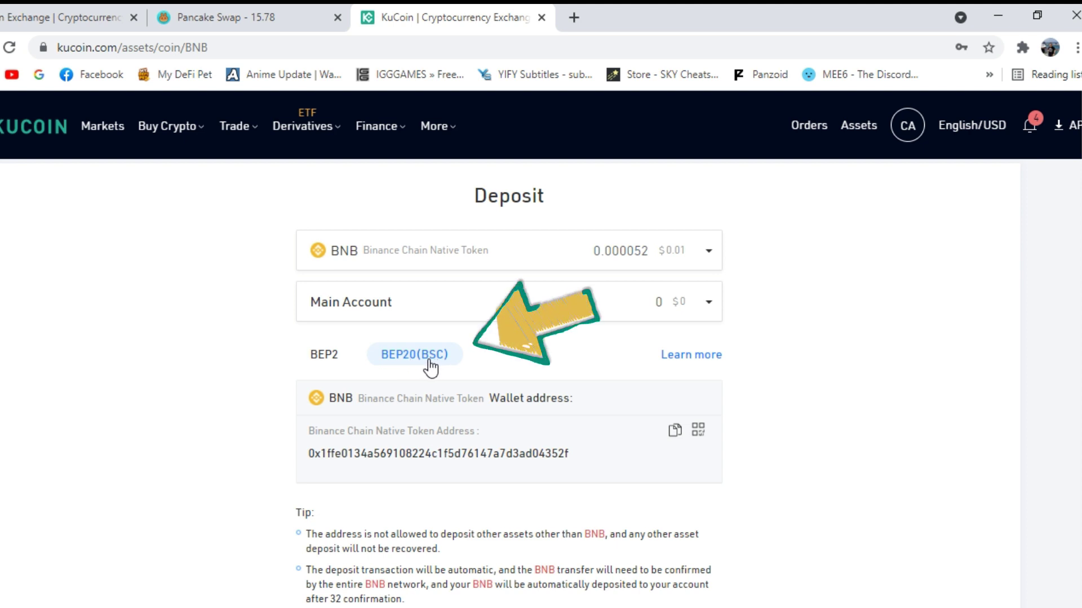
{"action": "left_click", "coordinate": [332, 359]}
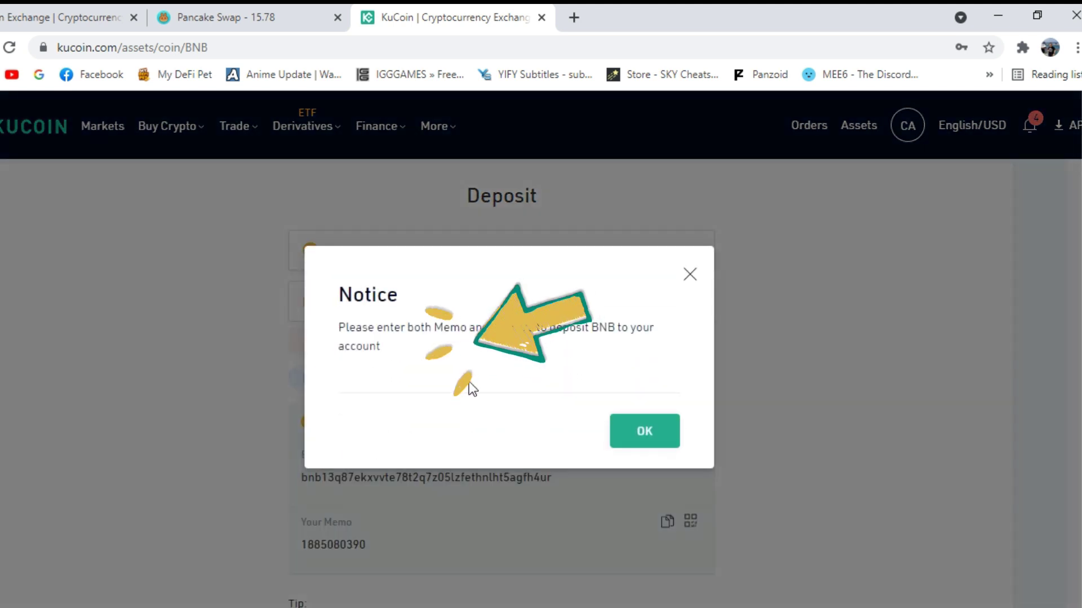
{"action": "left_click", "coordinate": [636, 437]}
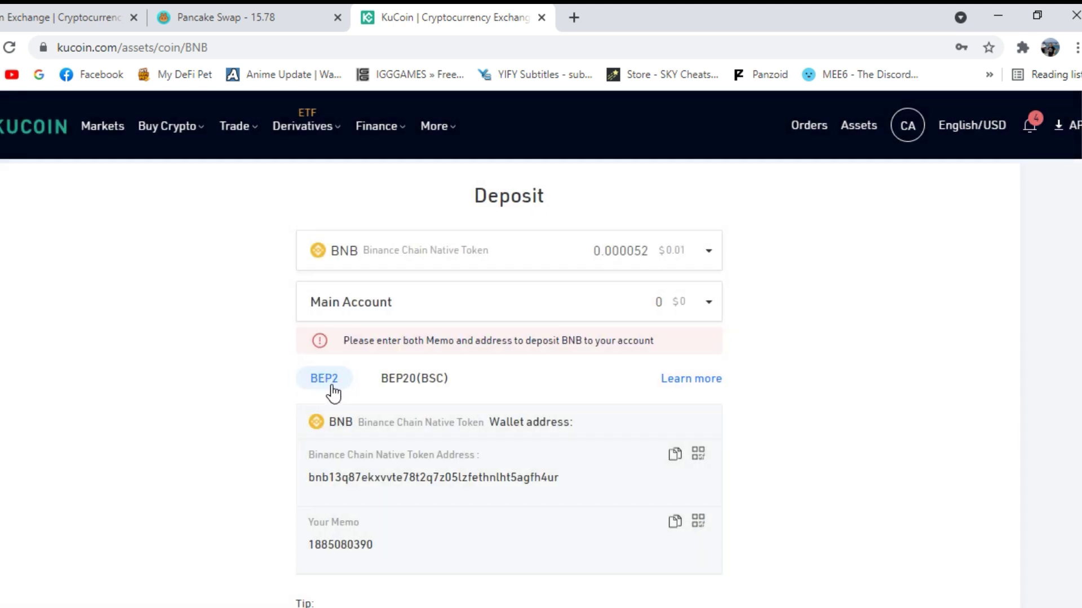
{"action": "left_click", "coordinate": [436, 387]}
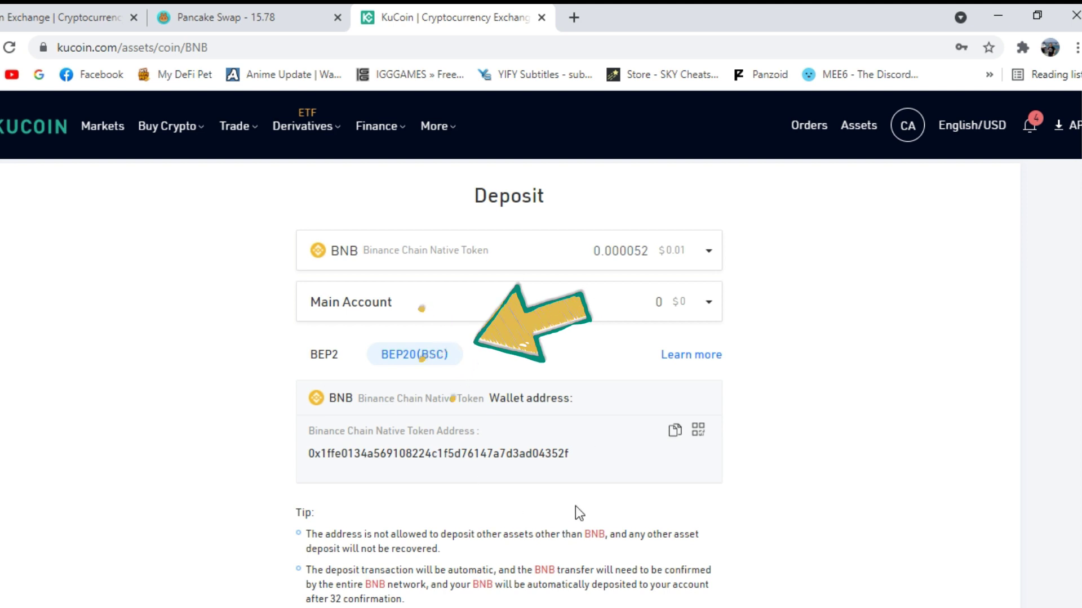
{"action": "left_click", "coordinate": [675, 433]}
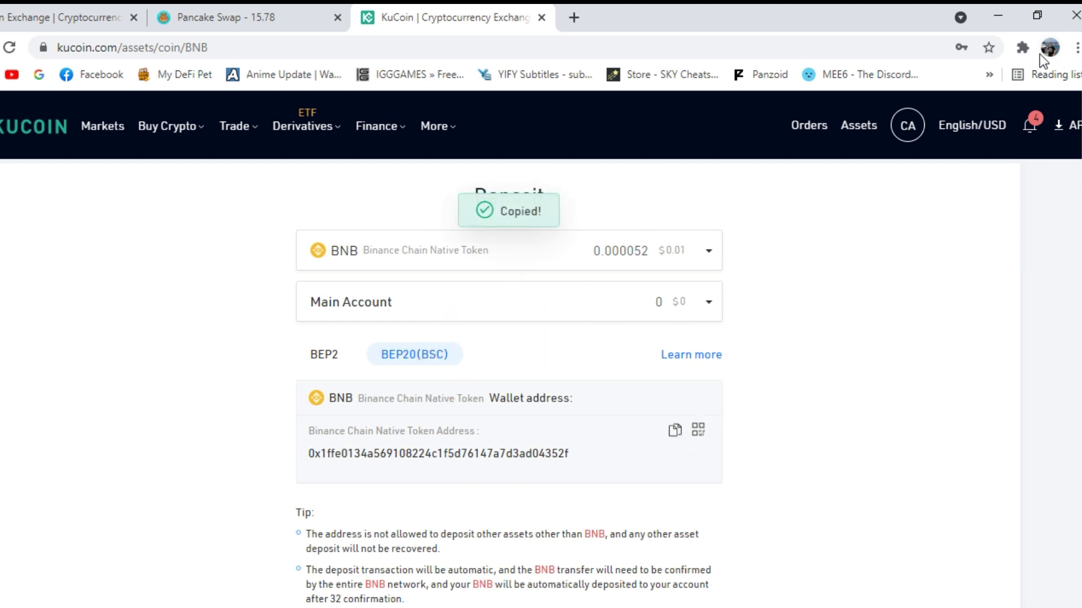
Step: Start a send from the MetaMask wallet and paste the copied KuCoin deposit address as the recipient
{"action": "left_click", "coordinate": [1023, 48]}
{"action": "left_click", "coordinate": [875, 263]}
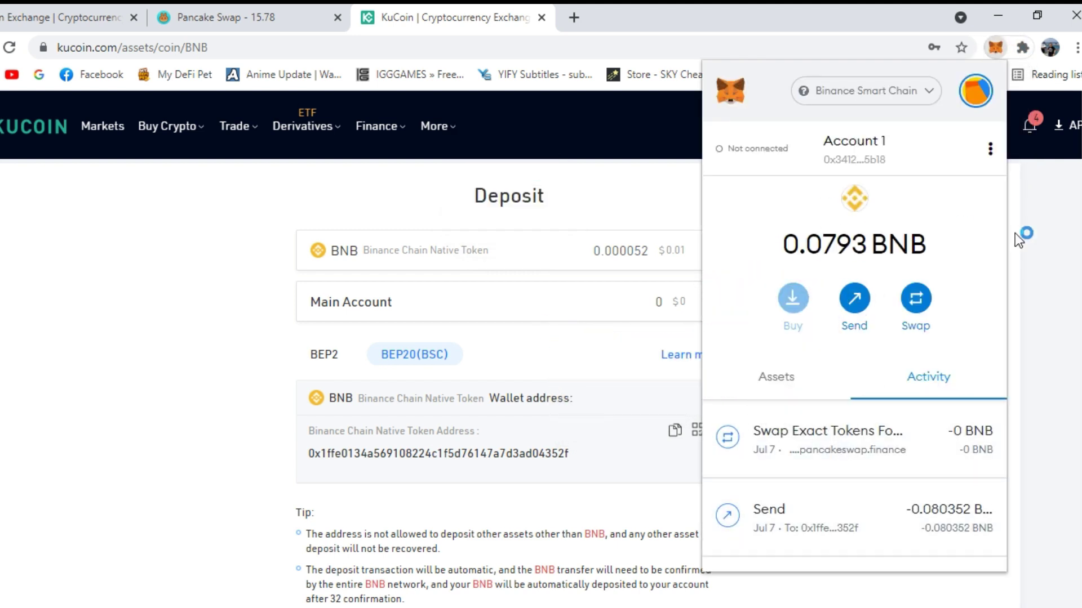
{"action": "left_click", "coordinate": [868, 302]}
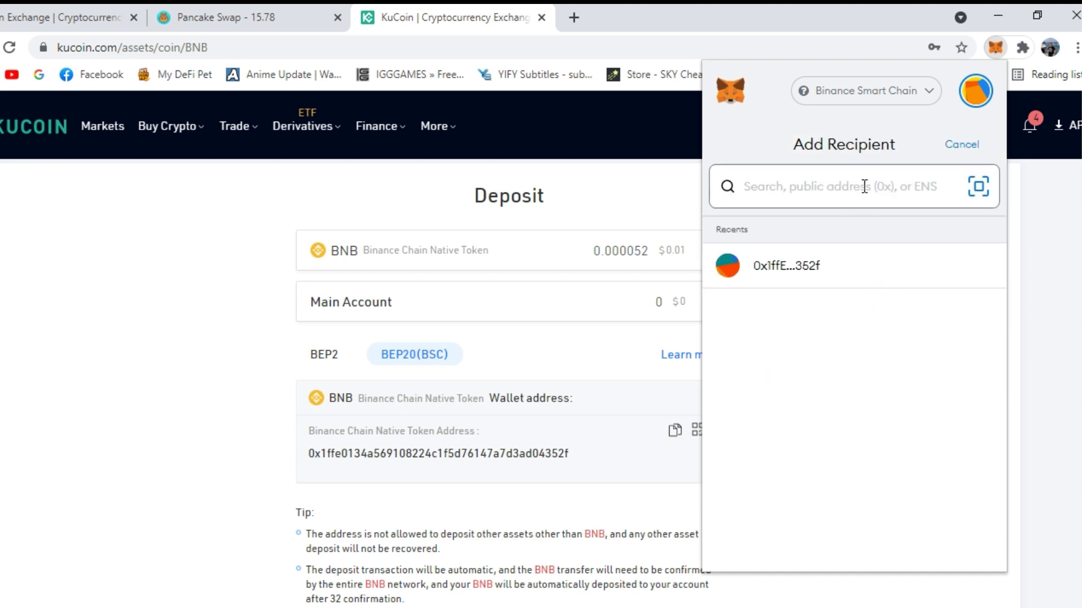
{"action": "right_click", "coordinate": [863, 186]}
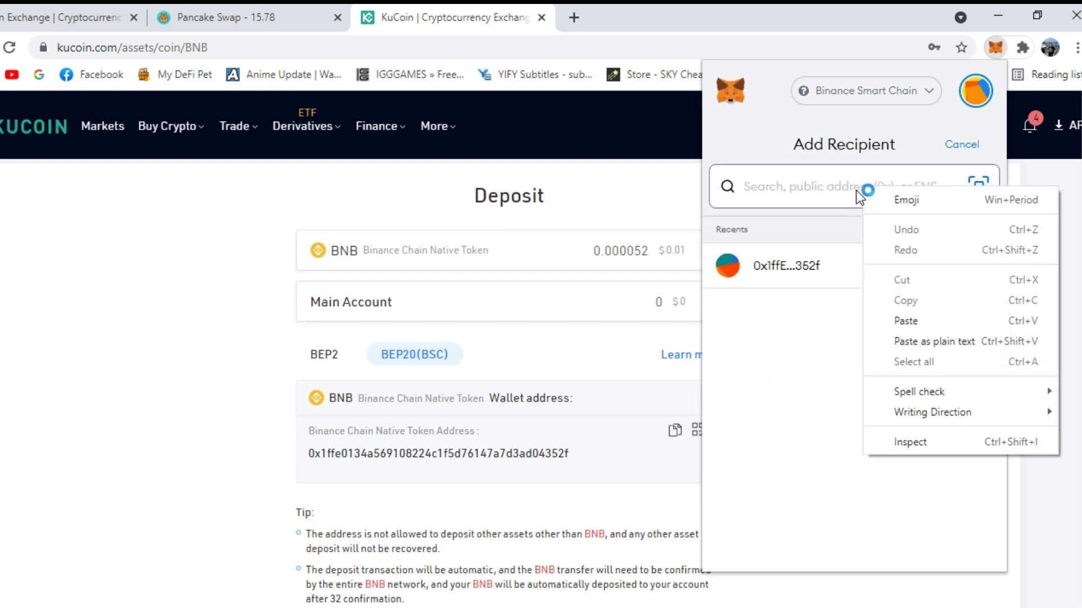
{"action": "left_click", "coordinate": [941, 327]}
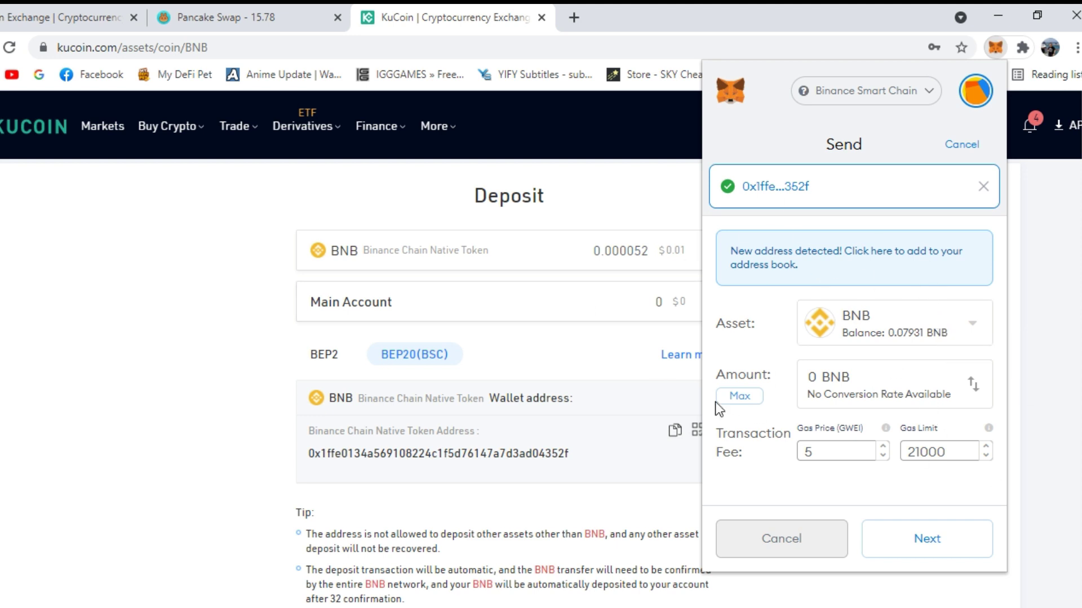
Step: Fill in the maximum BNB amount for the send and reduce it to 0.069205 BNB
{"action": "left_click", "coordinate": [749, 398]}
{"action": "left_click", "coordinate": [841, 377]}
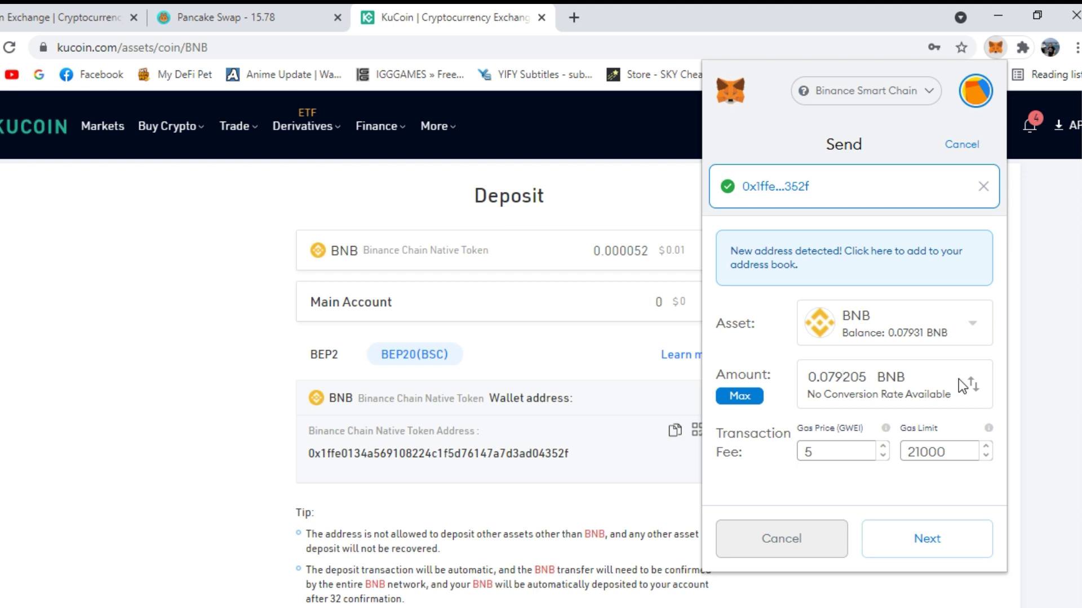
{"action": "key", "text": "Left"}
{"action": "key", "text": "BackSpace"}
{"action": "type", "text": "6"}
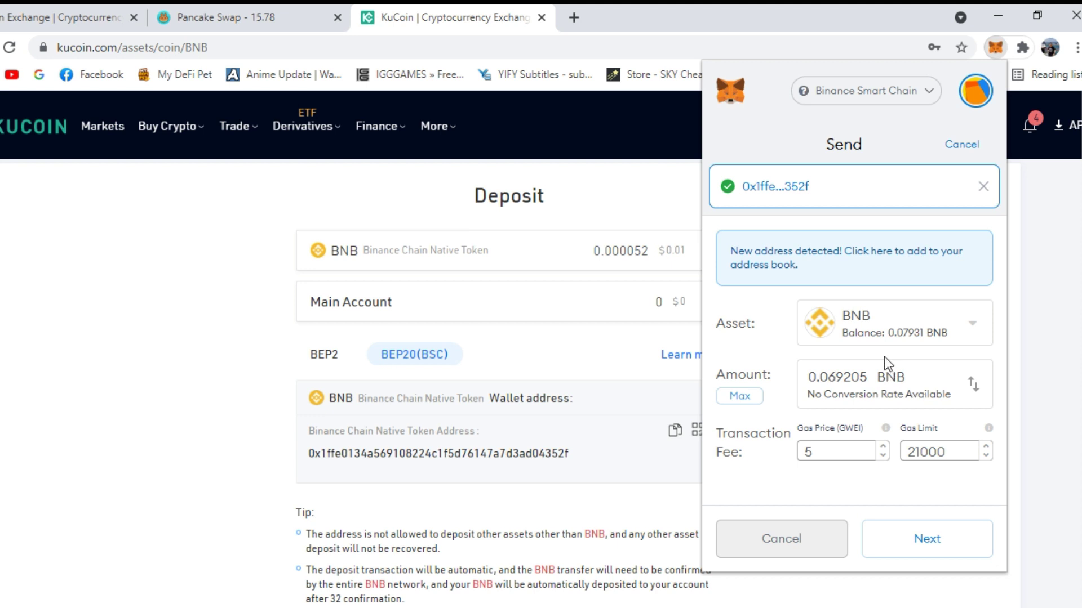
Step: Proceed to the transaction review and confirm the BNB transfer to the KuCoin address
{"action": "left_click", "coordinate": [929, 542]}
{"action": "left_click", "coordinate": [957, 554]}
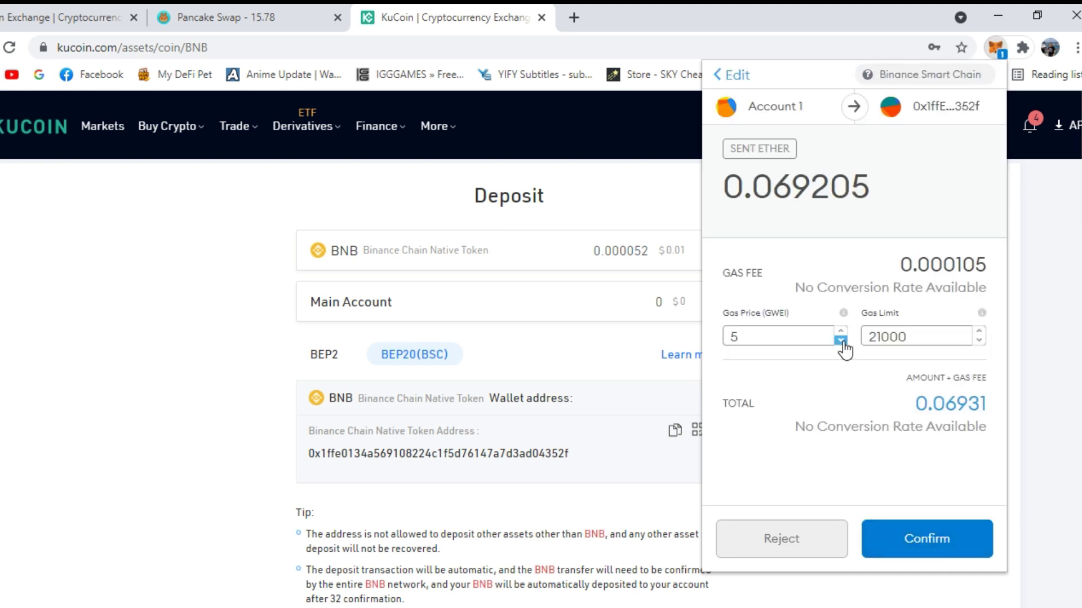
{"action": "left_click", "coordinate": [965, 557]}
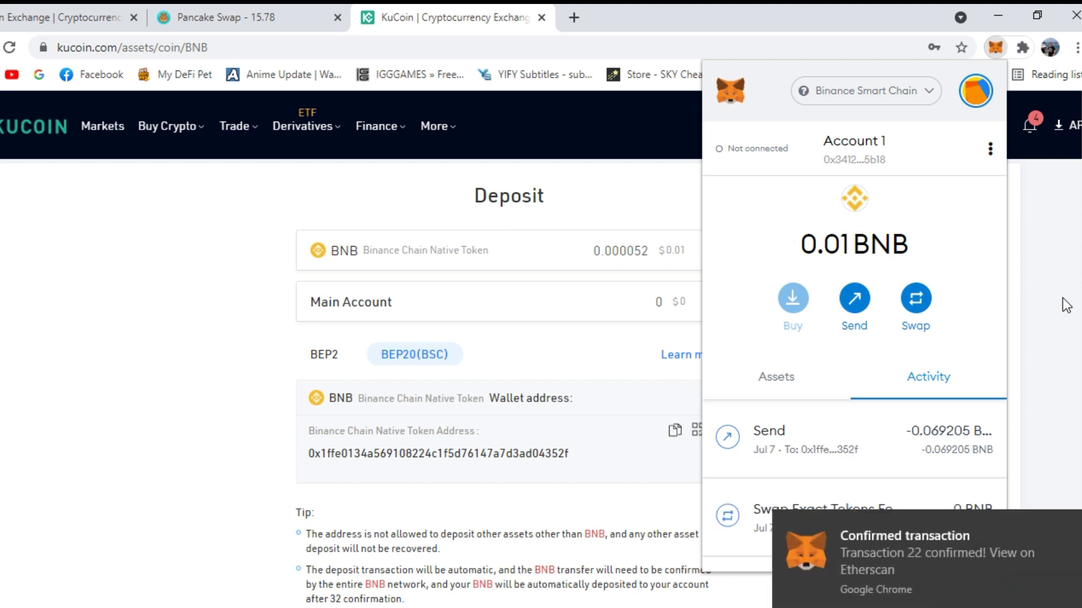
Step: Reopen the MetaMask wallet and check the BNB balance and the latest send activity
{"action": "left_click", "coordinate": [1065, 307]}
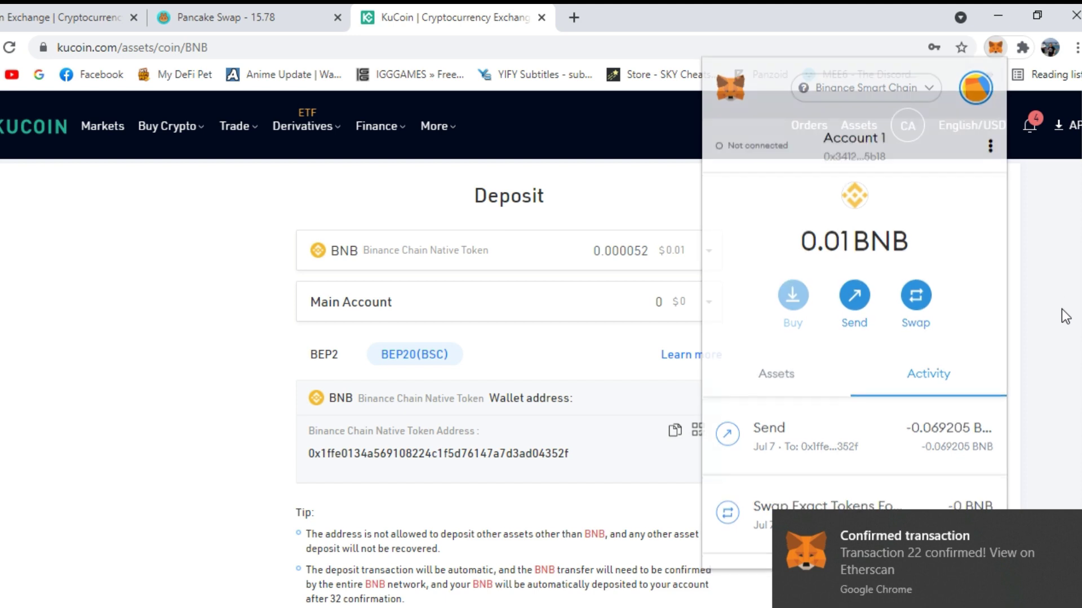
{"action": "left_click", "coordinate": [1022, 47]}
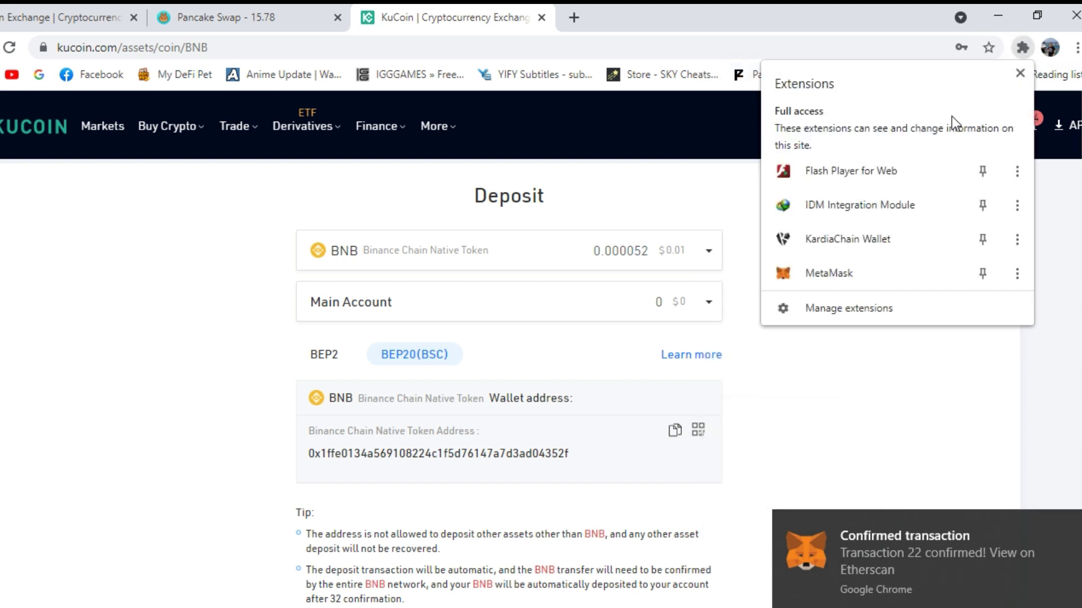
{"action": "left_click", "coordinate": [837, 275]}
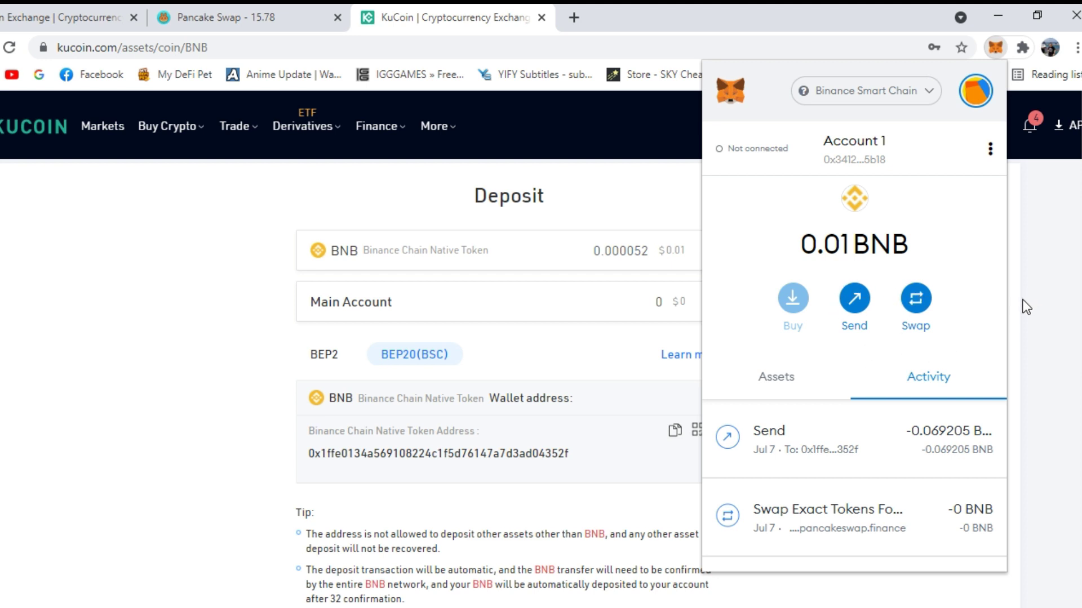
Step: Close the MetaMask wallet, open the KuCoin Main Account assets page and look through its coin list
{"action": "left_click", "coordinate": [1021, 316]}
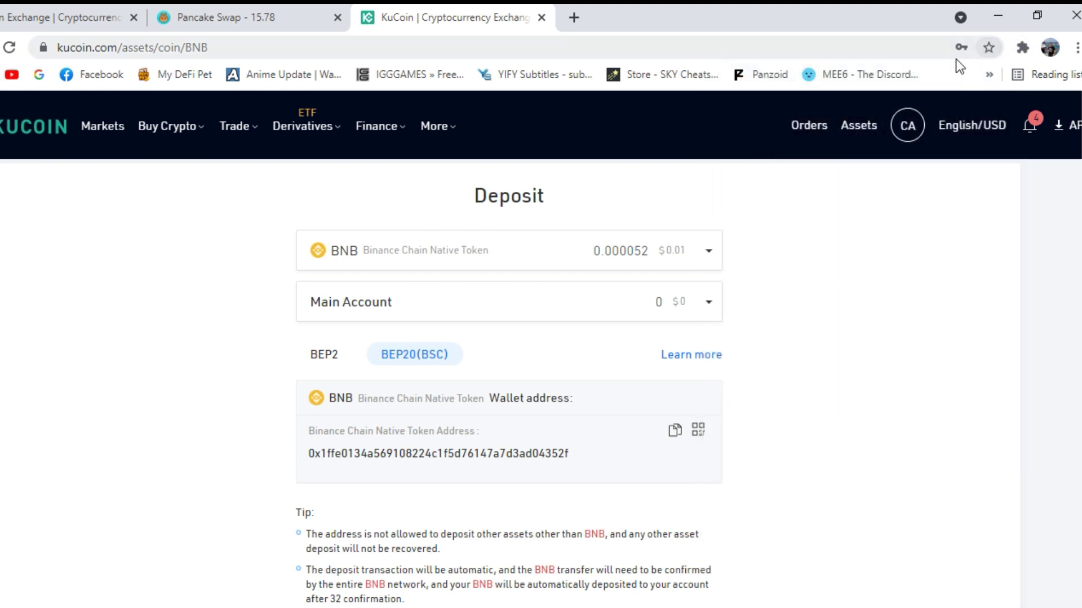
{"action": "mouse_move", "coordinate": [282, 137]}
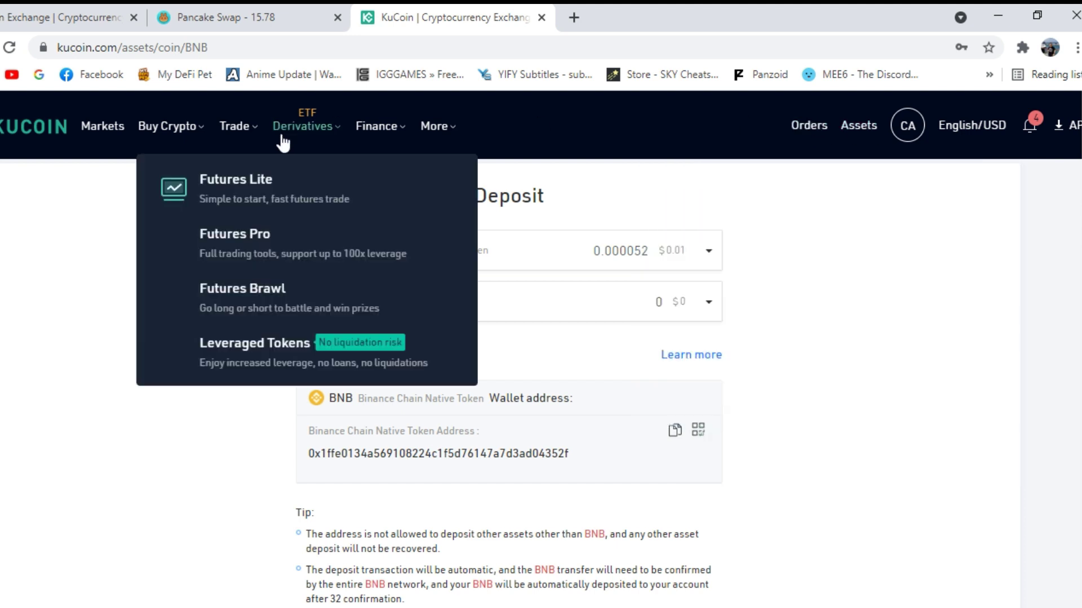
{"action": "mouse_move", "coordinate": [858, 126]}
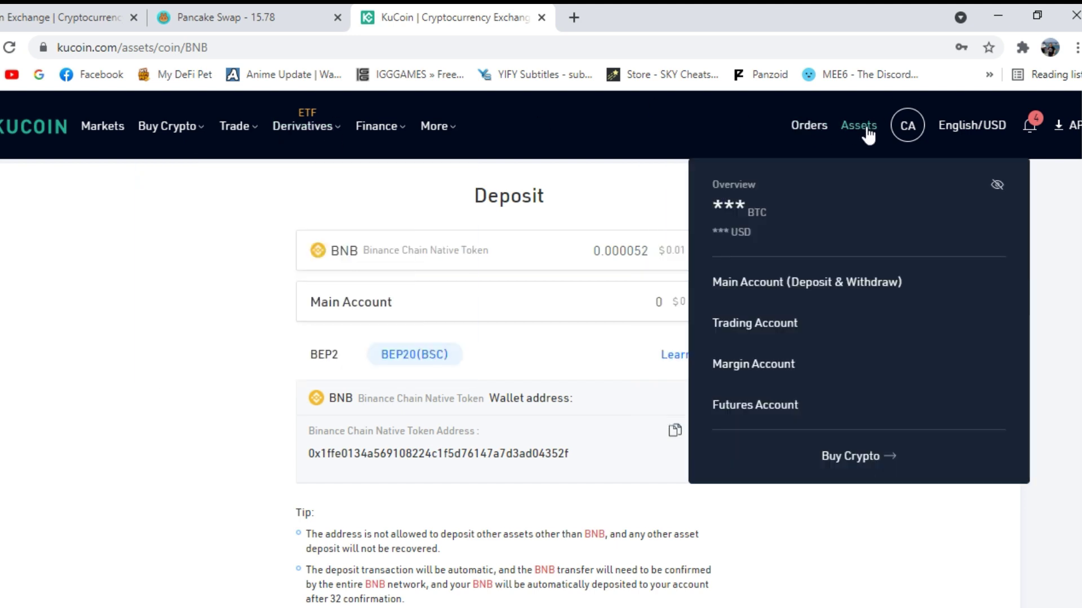
{"action": "left_click", "coordinate": [805, 292]}
{"action": "scroll", "coordinate": [361, 386], "scroll_direction": "down", "scroll_amount": 3}
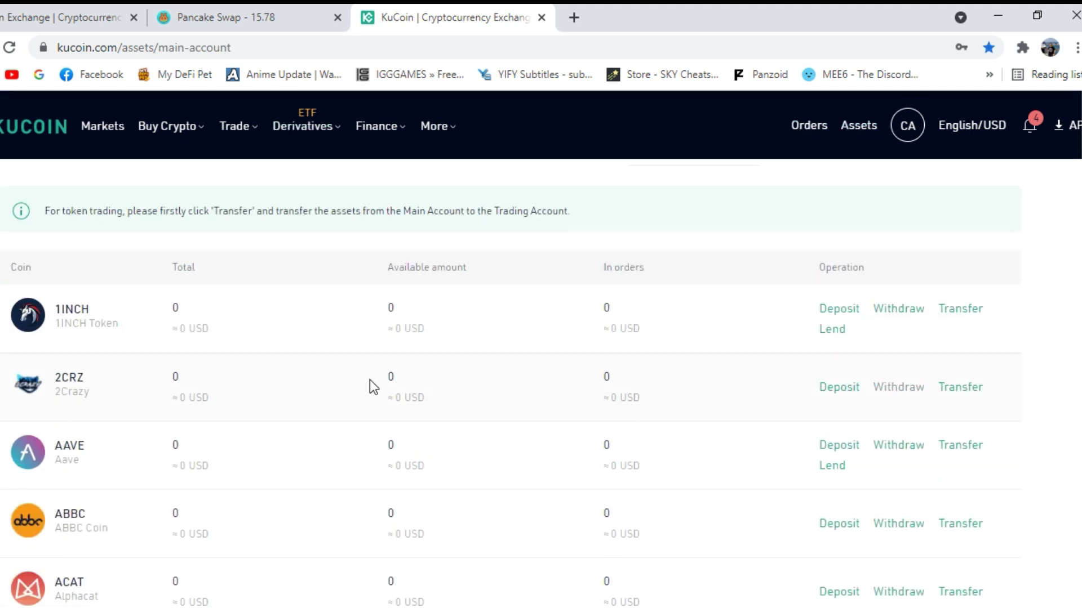
{"action": "scroll", "coordinate": [373, 380], "scroll_direction": "down", "scroll_amount": 6}
{"action": "scroll", "coordinate": [373, 380], "scroll_direction": "up", "scroll_amount": 9}
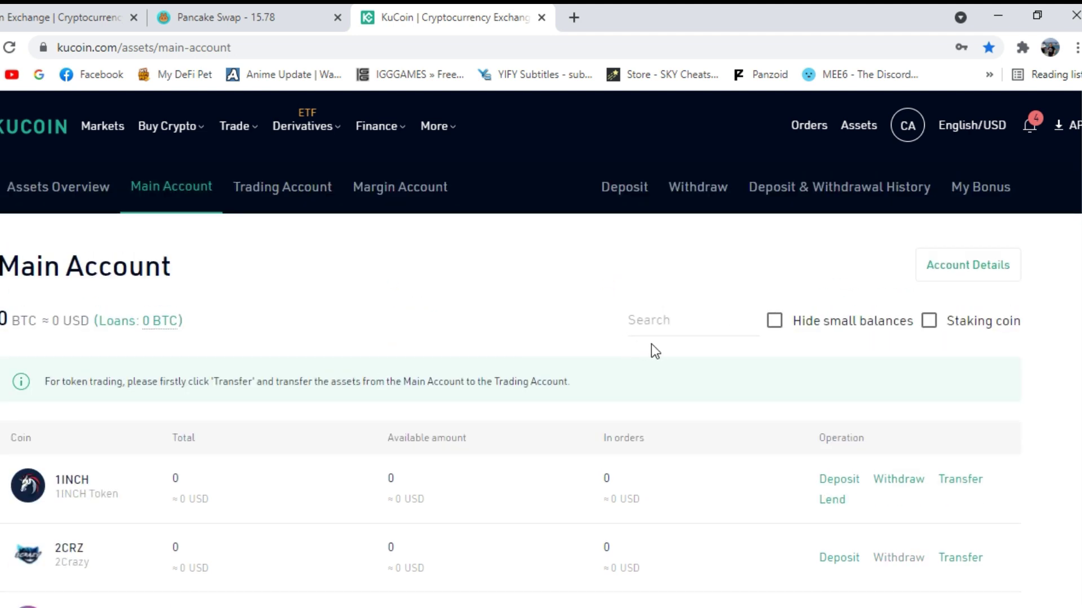
Step: Search the Main Account coins for "bnb" to check its balance, and clear the search
{"action": "left_click", "coordinate": [669, 320]}
{"action": "type", "text": "bnb"}
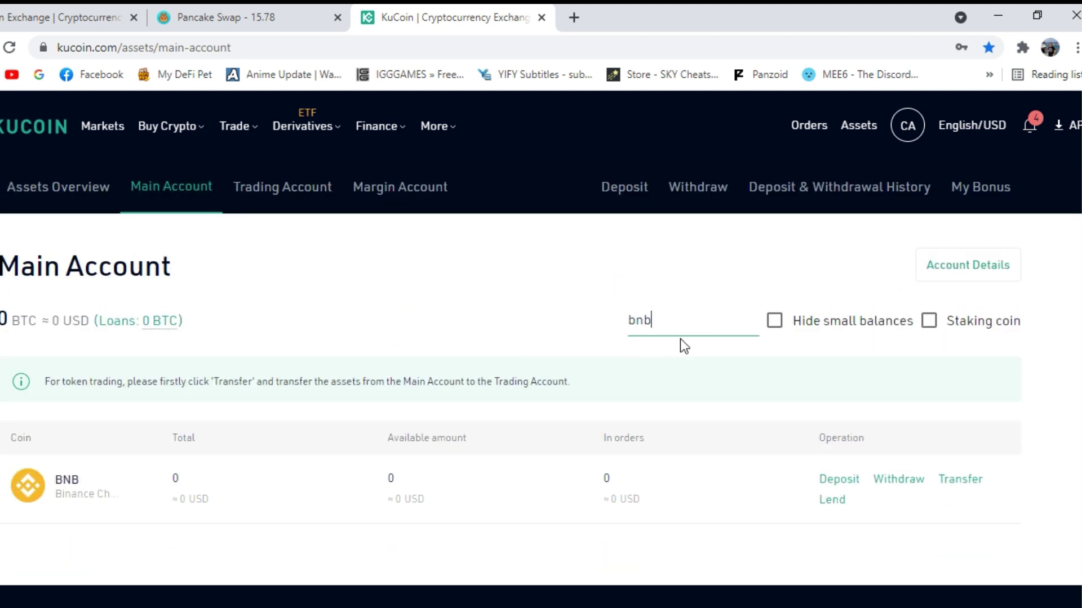
{"action": "double_click", "coordinate": [680, 340]}
{"action": "left_click", "coordinate": [740, 243]}
{"action": "left_click", "coordinate": [674, 331]}
{"action": "key", "text": "BackSpace"}
{"action": "key", "text": "BackSpace"}
{"action": "key", "text": "BackSpace"}
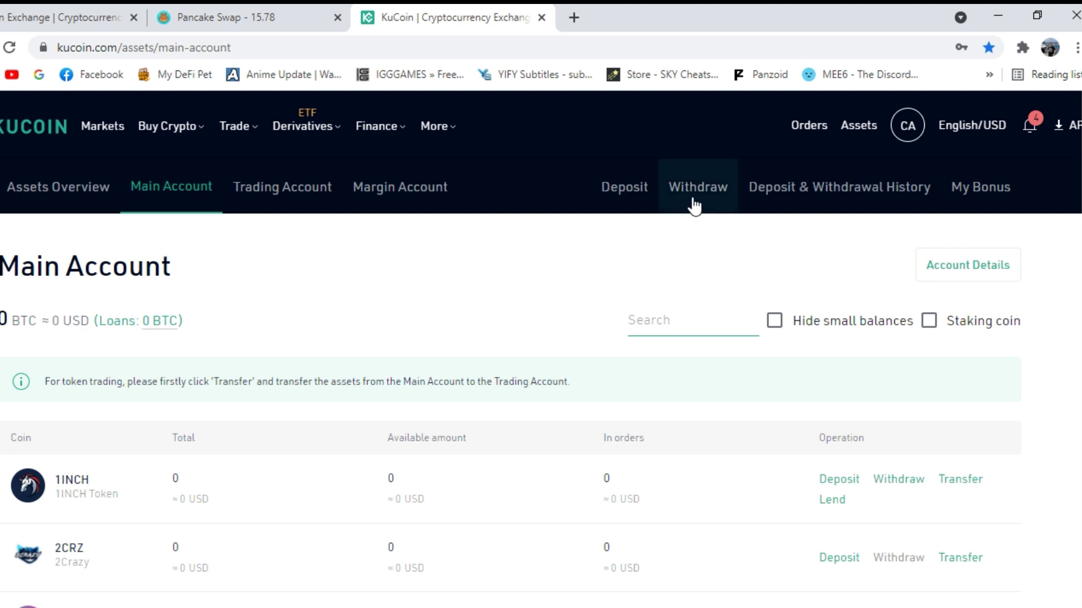
Step: Check the KuCoin notifications for a newly received BNB deposit and close them
{"action": "left_click", "coordinate": [1034, 126]}
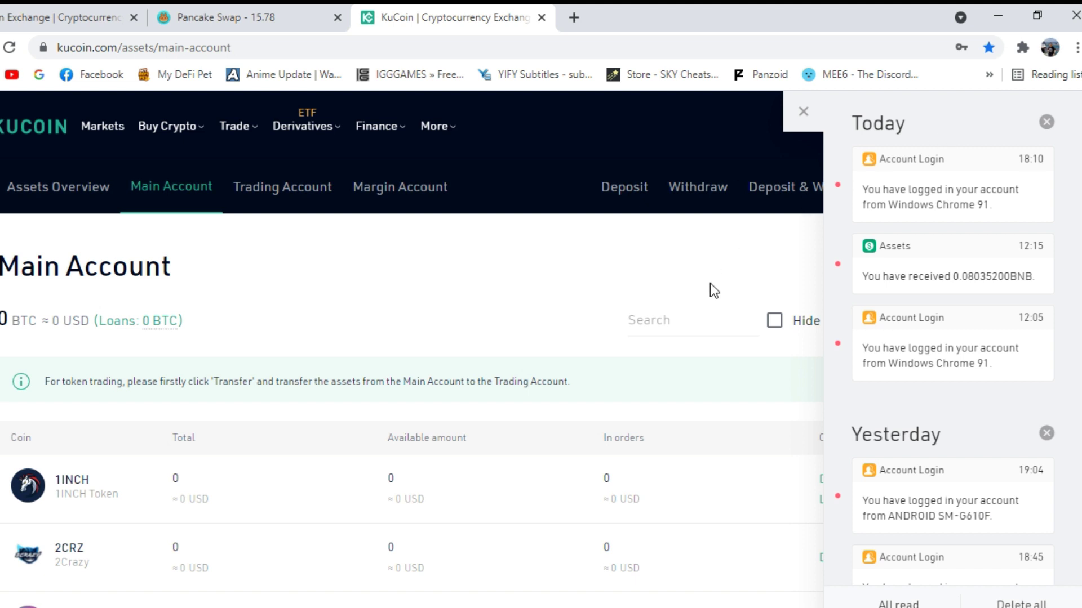
{"action": "left_click", "coordinate": [710, 283]}
{"action": "left_click", "coordinate": [1029, 125]}
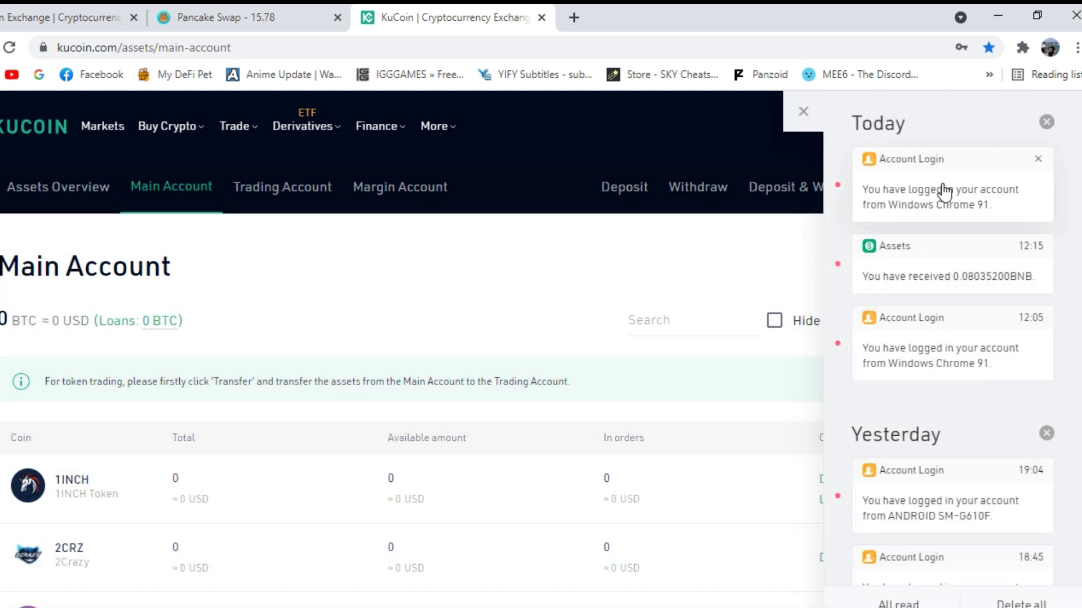
{"action": "left_click", "coordinate": [669, 230]}
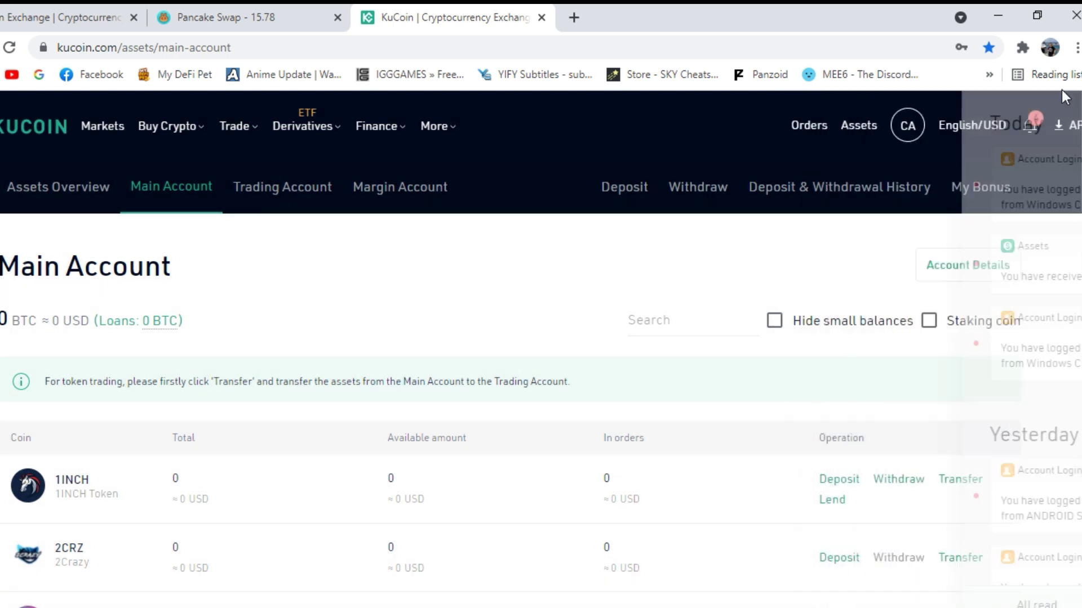
Step: Check the send entry in the MetaMask wallet's activity list and close the wallet
{"action": "left_click", "coordinate": [1023, 48]}
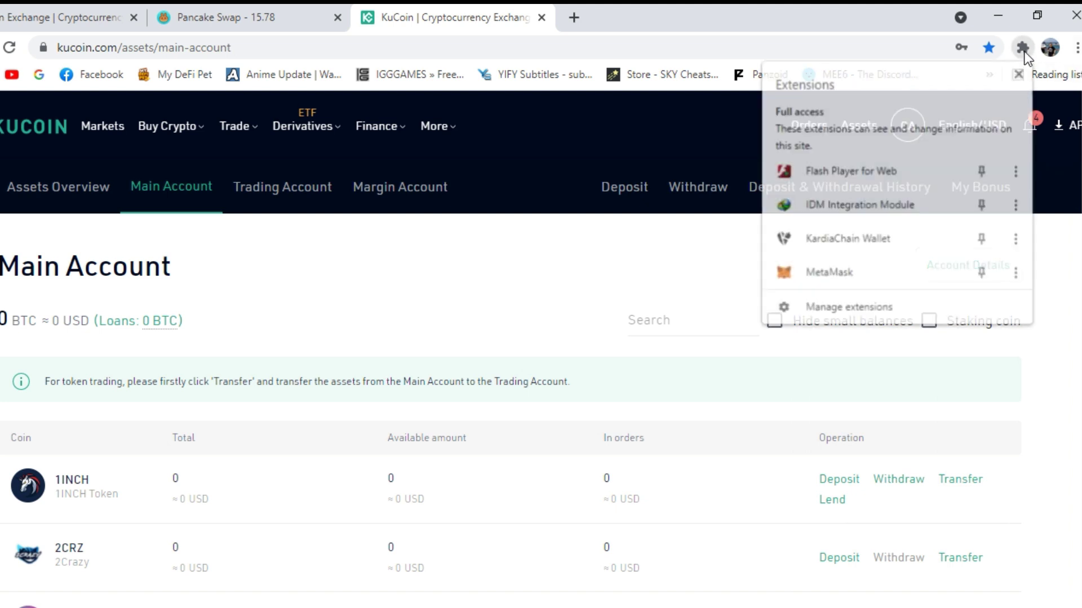
{"action": "left_click", "coordinate": [880, 277]}
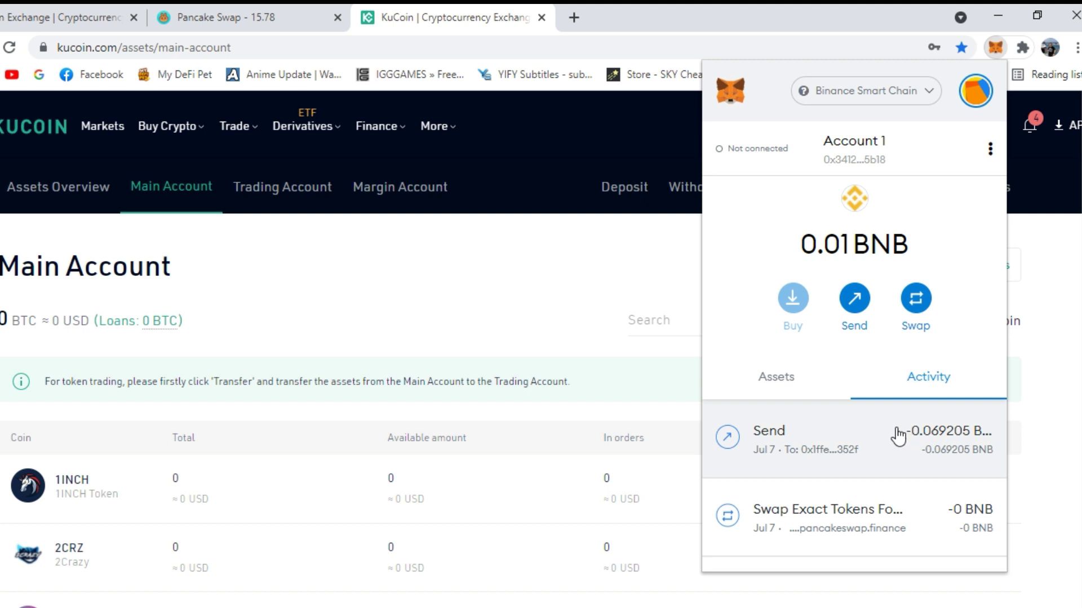
{"action": "left_click", "coordinate": [438, 299]}
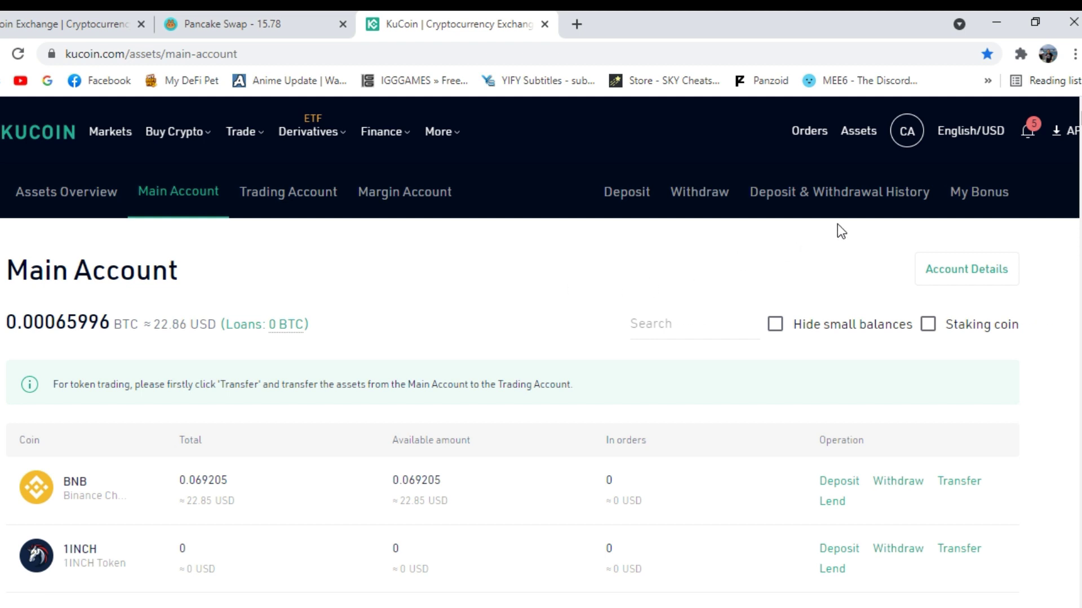
Step: Compare the KuCoin deposit notification and the MetaMask send activity with the BNB balance in the Main Account
{"action": "left_click", "coordinate": [1028, 132]}
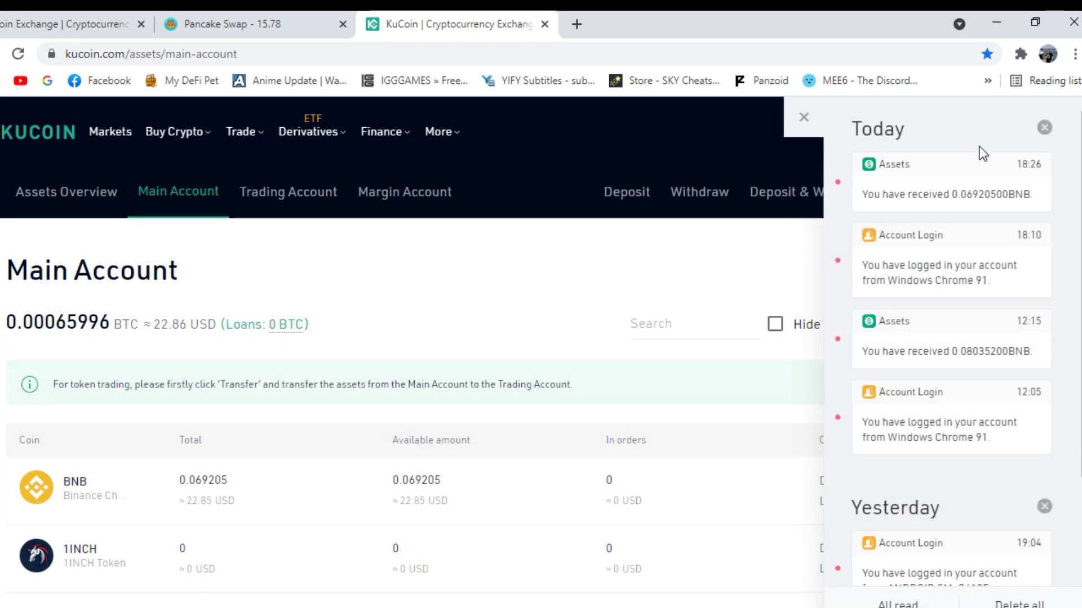
{"action": "left_click", "coordinate": [1021, 54]}
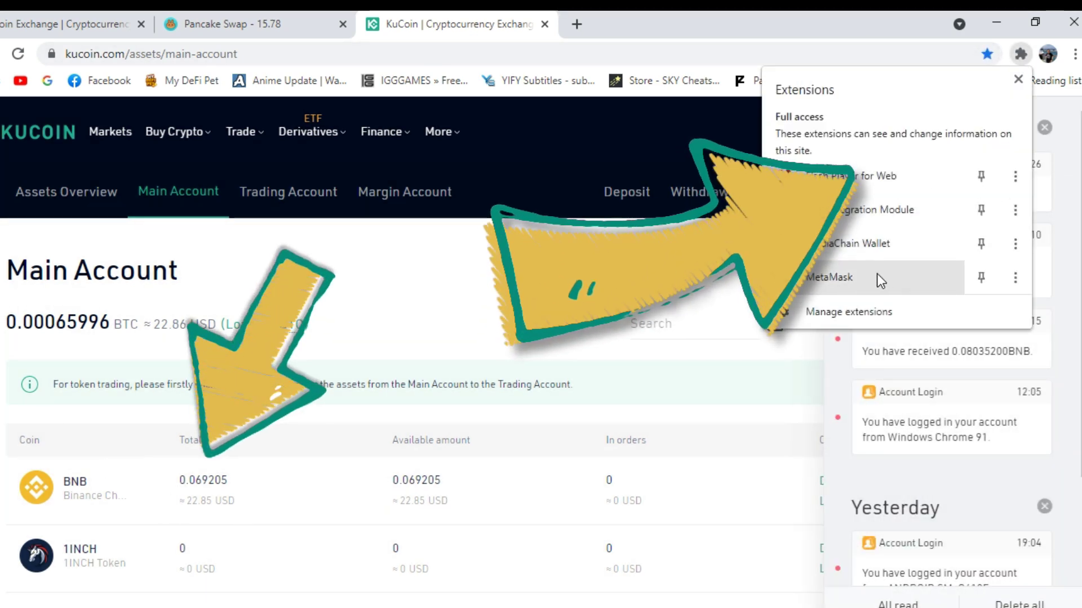
{"action": "left_click", "coordinate": [840, 276]}
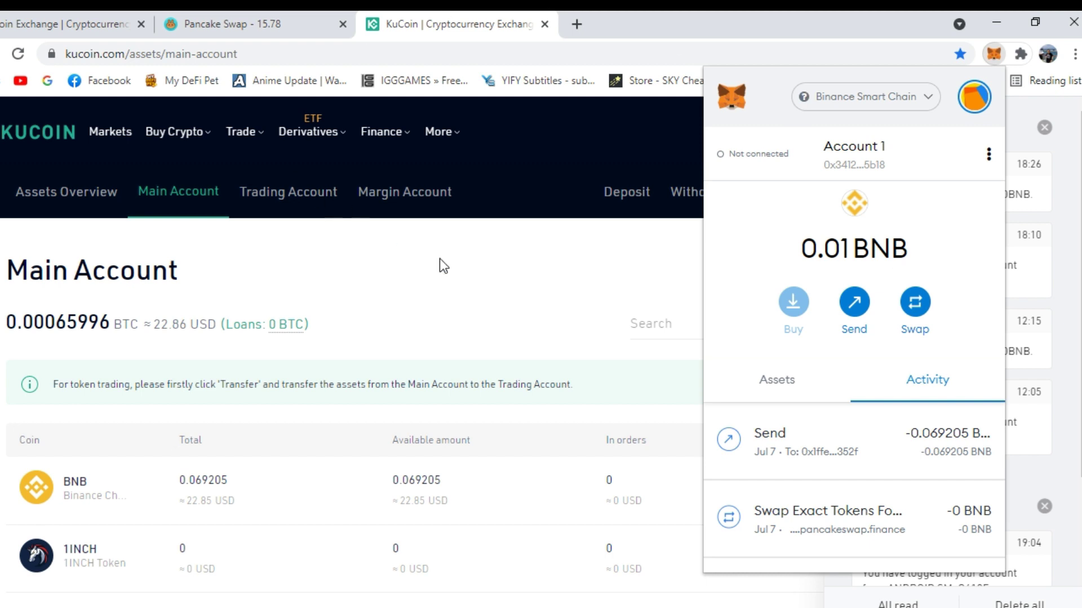
{"action": "left_click", "coordinate": [534, 297]}
{"action": "left_click", "coordinate": [536, 298]}
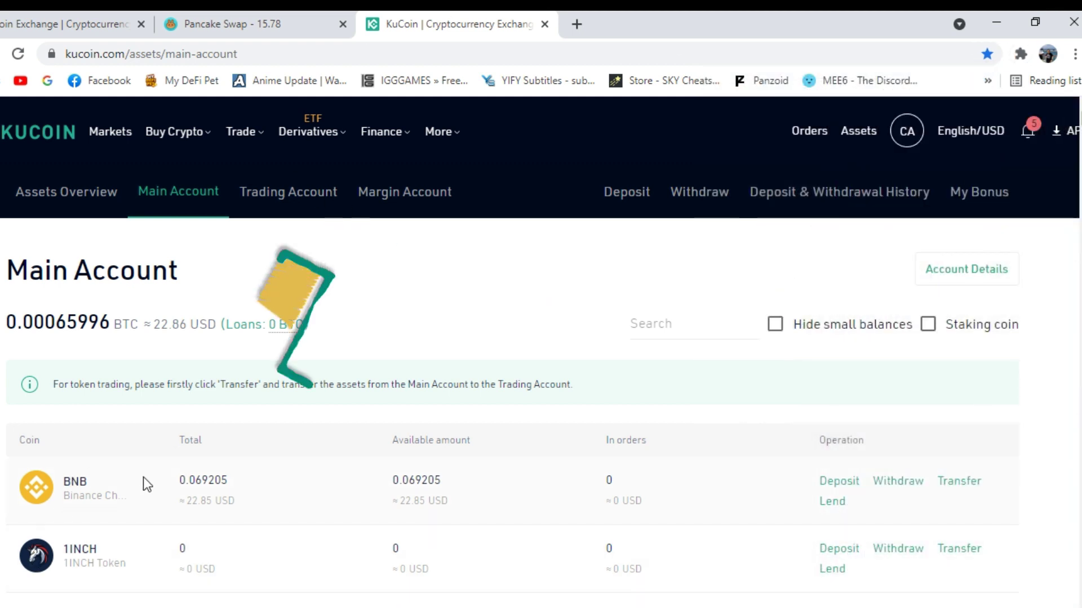
{"action": "left_click_drag", "start_coordinate": [181, 478], "coordinate": [466, 485]}
{"action": "left_click", "coordinate": [497, 502]}
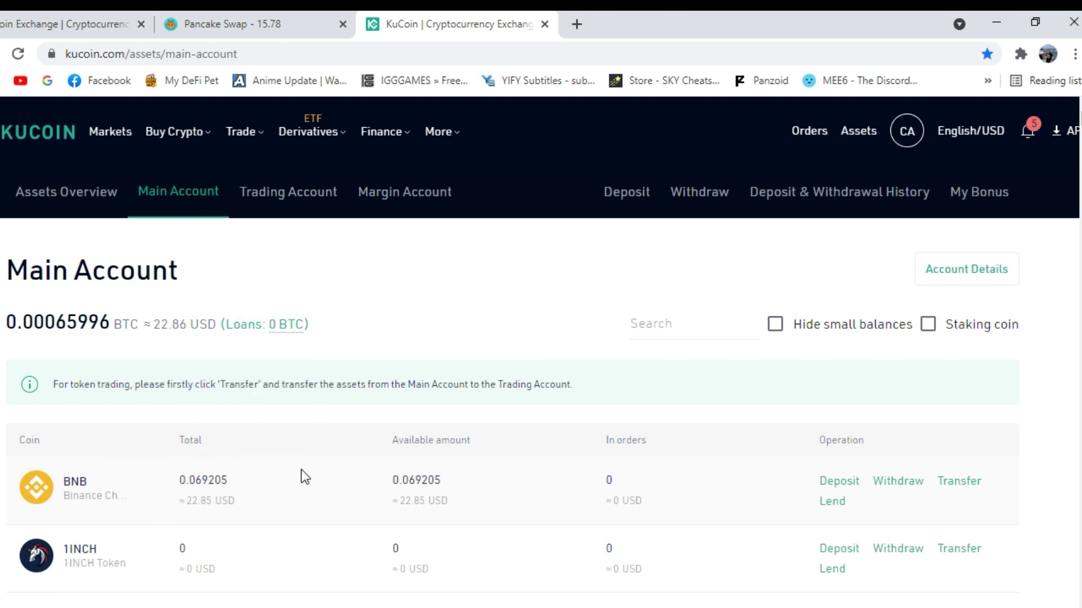
Step: Transfer the full available 0.069205 BNB from the Main Account to the Trading Account
{"action": "left_click", "coordinate": [972, 483]}
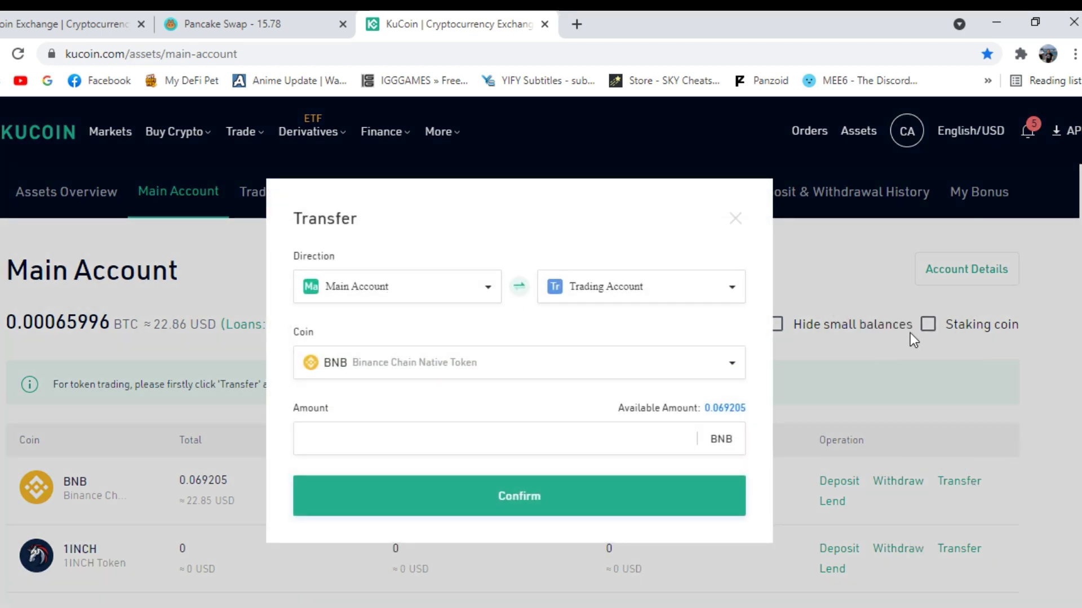
{"action": "left_click", "coordinate": [741, 416]}
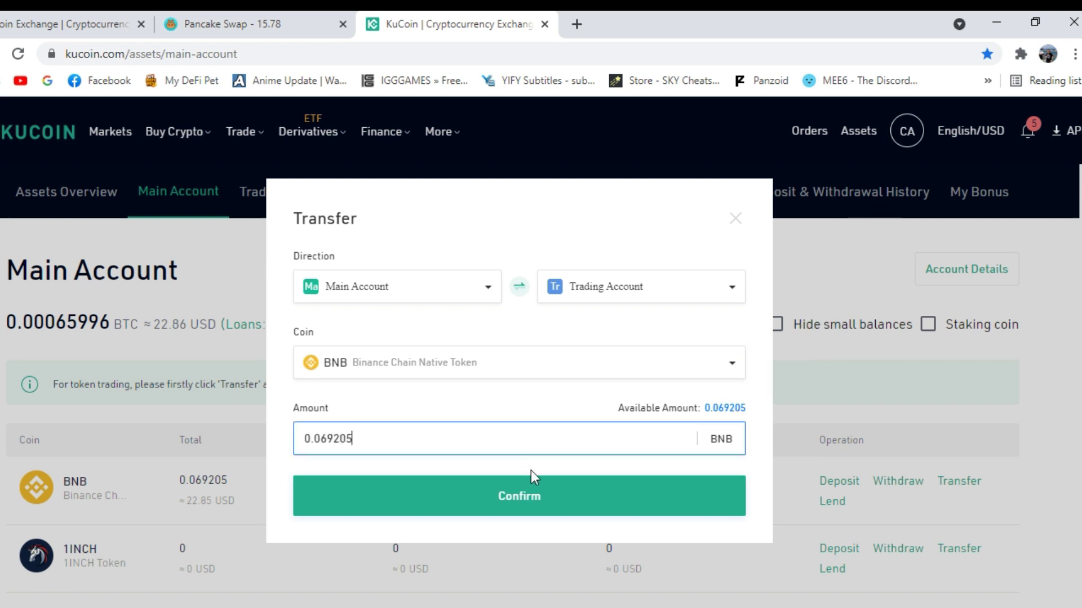
{"action": "left_click", "coordinate": [521, 486]}
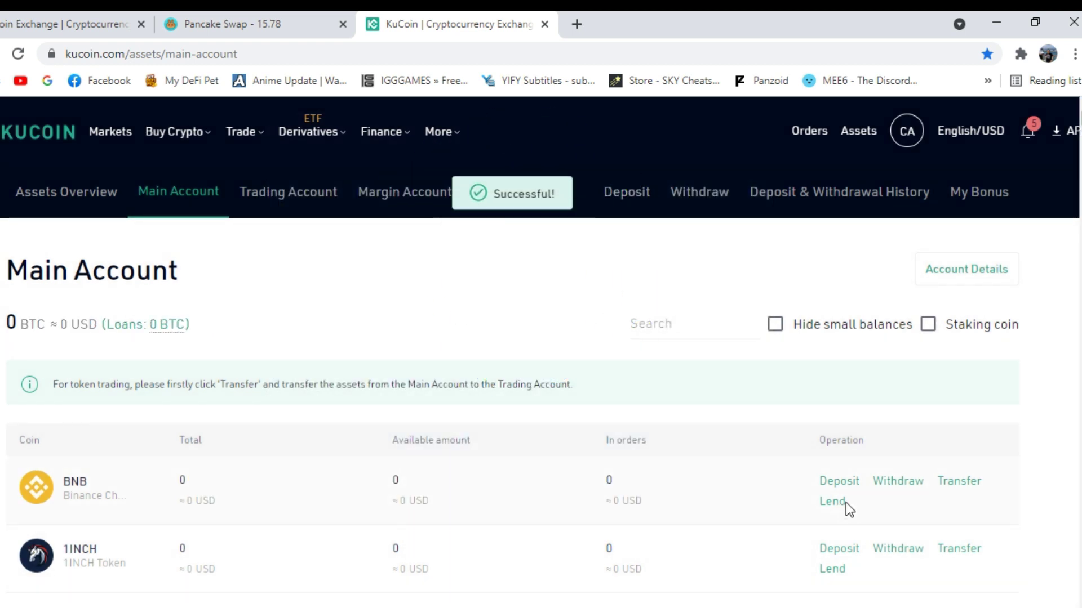
{"action": "scroll", "coordinate": [355, 453], "scroll_direction": "down", "scroll_amount": 4}
{"action": "scroll", "coordinate": [360, 452], "scroll_direction": "up", "scroll_amount": 4}
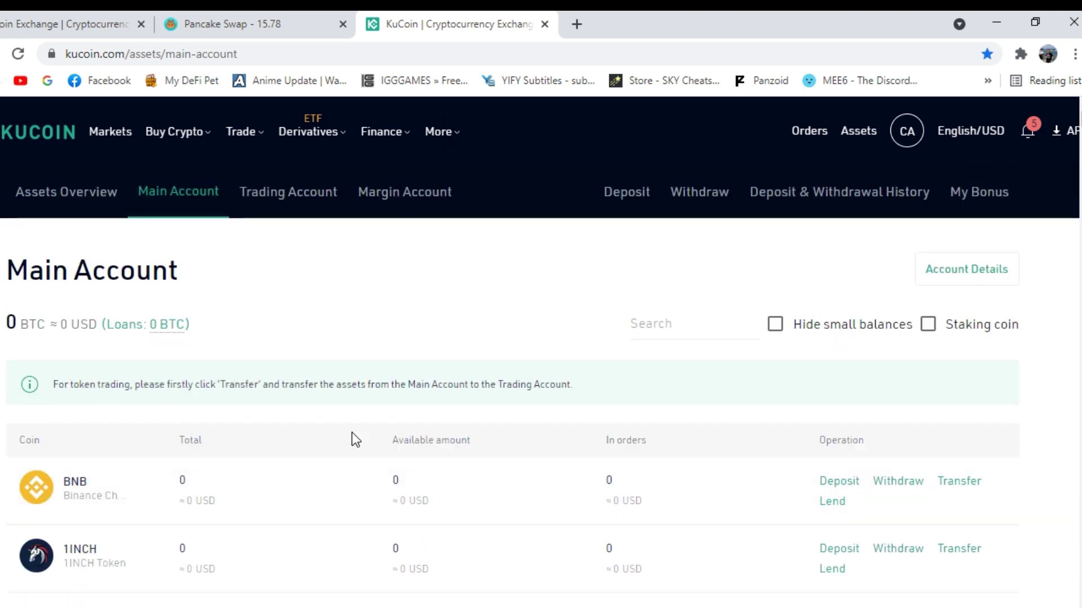
Step: Search the KuCoin spot markets for "bnb" and open the BNB/BTC trading pair
{"action": "left_click", "coordinate": [116, 145]}
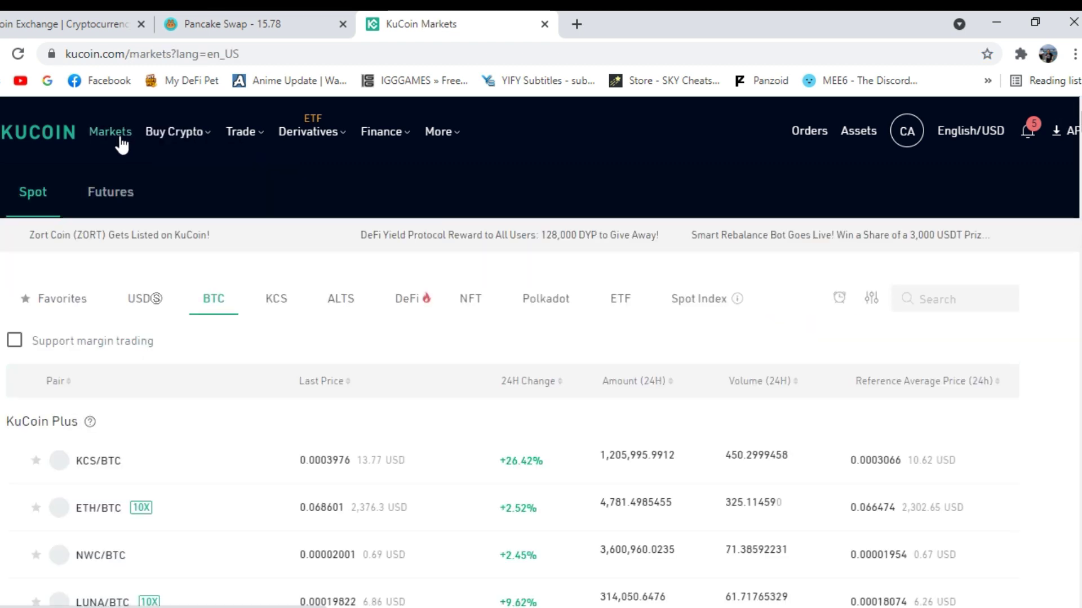
{"action": "left_click", "coordinate": [946, 300]}
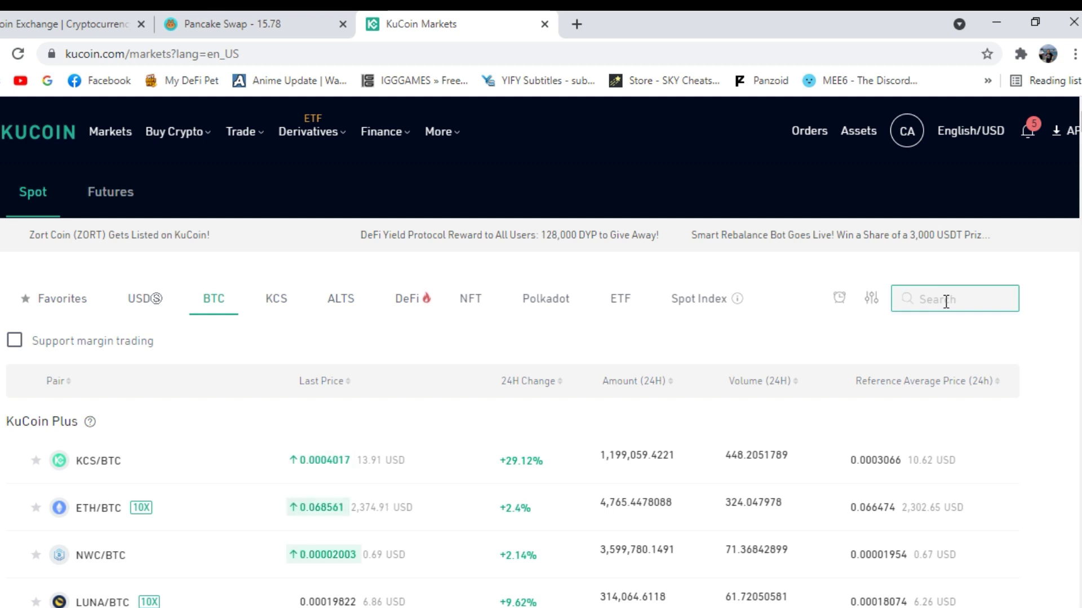
{"action": "type", "text": "bnb"}
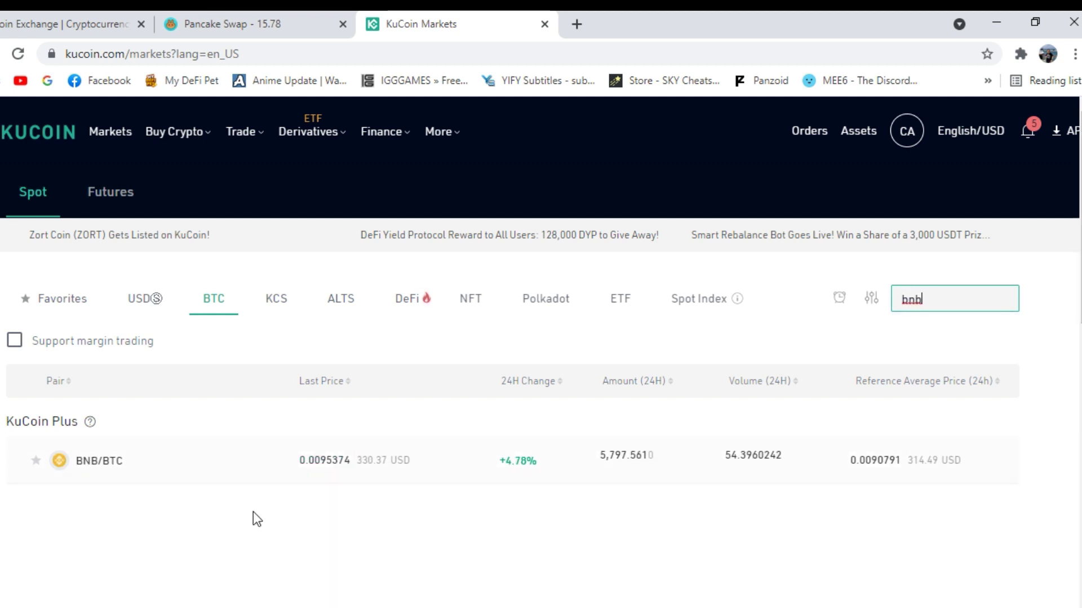
{"action": "left_click", "coordinate": [99, 461]}
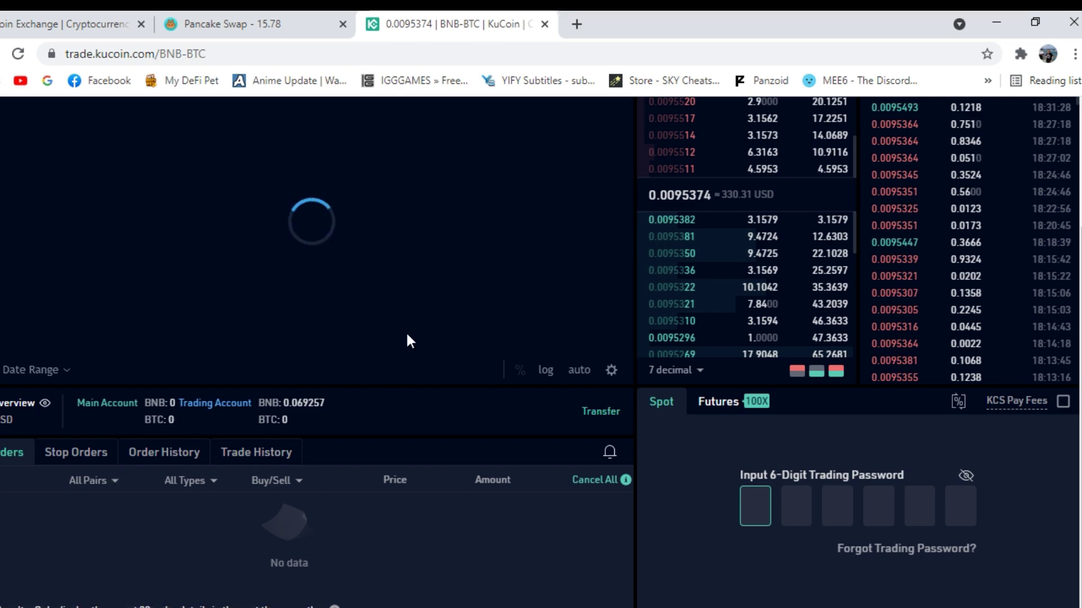
Step: Sell 100% of the Trading Account's BNB, 0.0692 BNB, for BTC with a spot market order at the best market price
{"action": "scroll", "coordinate": [681, 525], "scroll_direction": "up", "scroll_amount": 3}
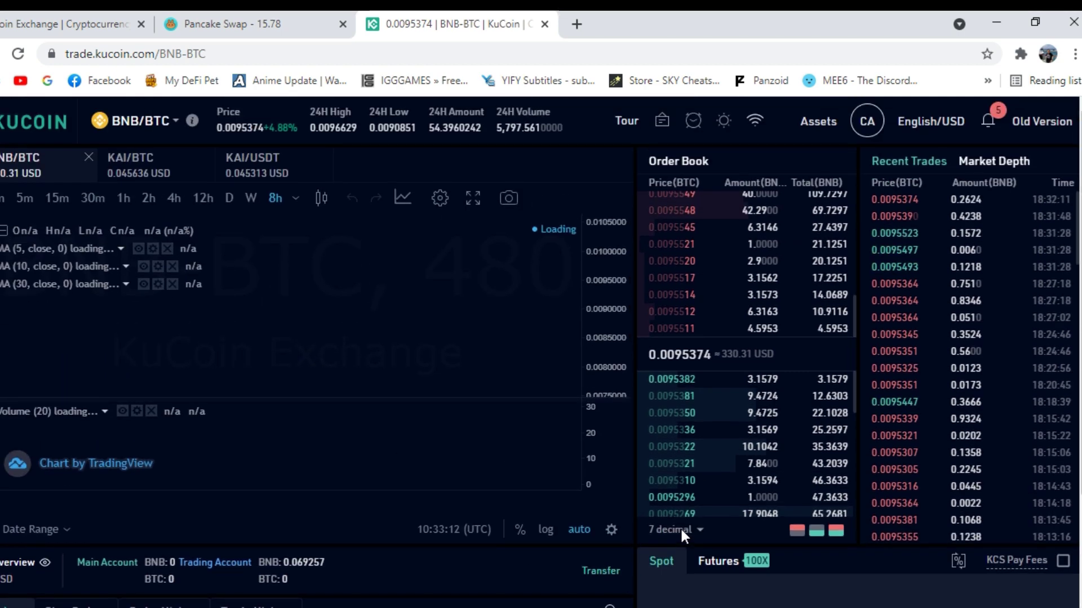
{"action": "scroll", "coordinate": [732, 579], "scroll_direction": "down", "scroll_amount": 3}
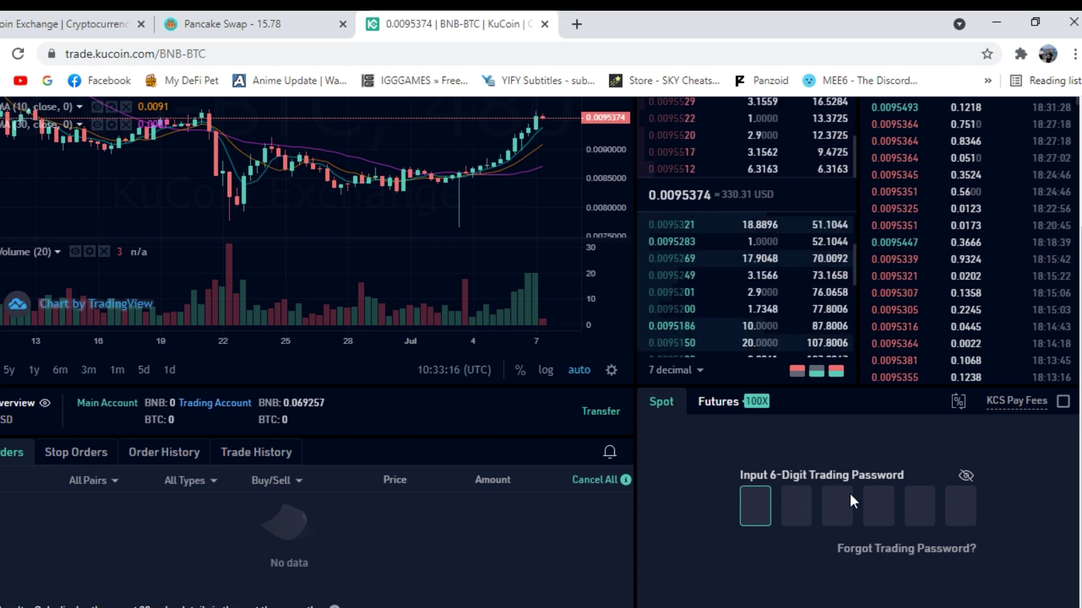
{"action": "scroll", "coordinate": [790, 492], "scroll_direction": "up", "scroll_amount": 3}
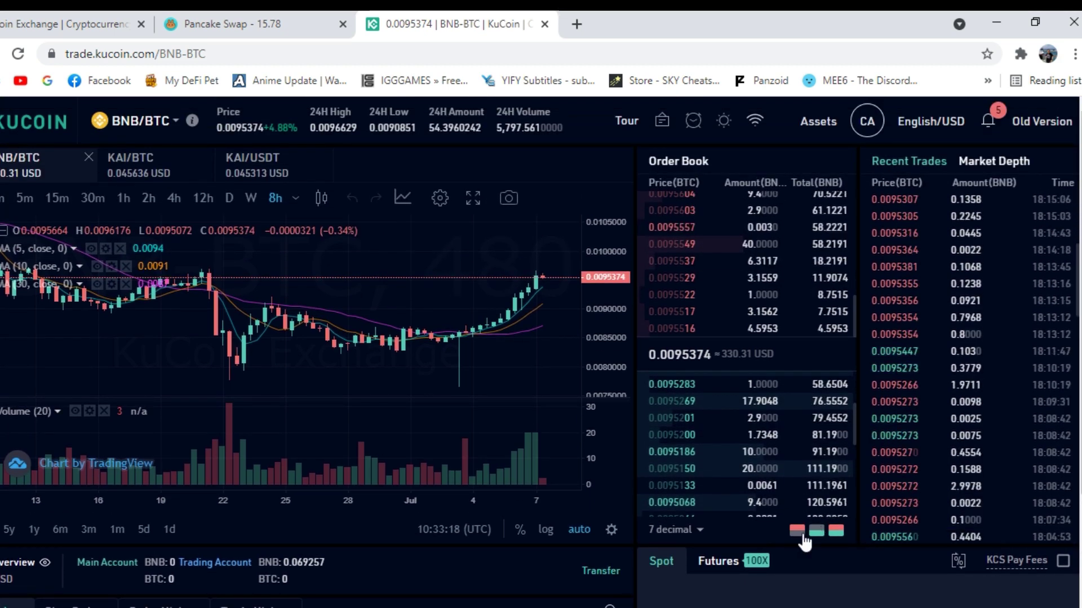
{"action": "scroll", "coordinate": [732, 541], "scroll_direction": "down", "scroll_amount": 3}
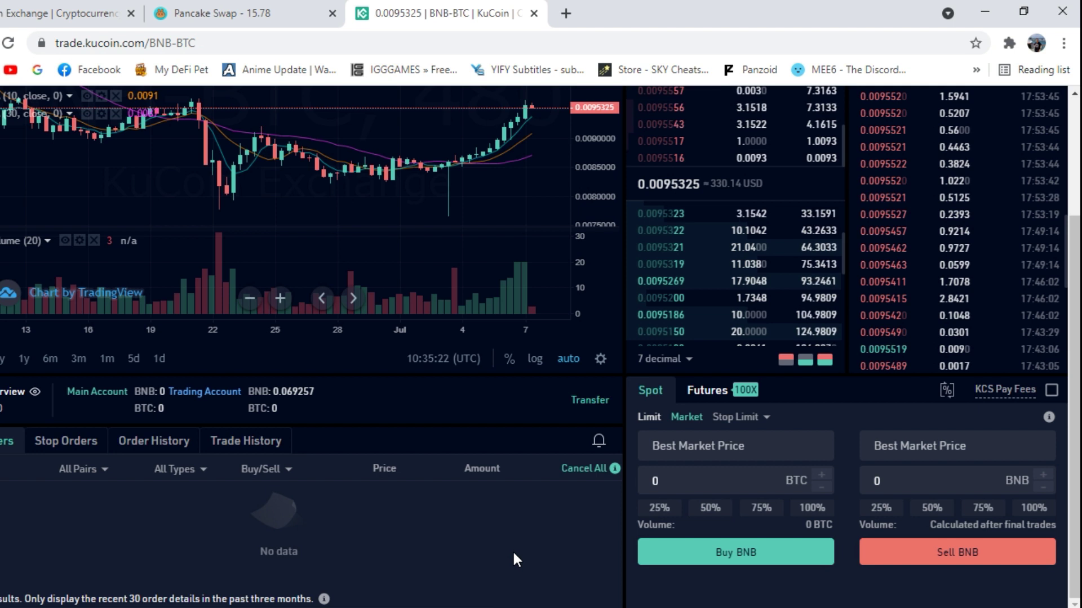
{"action": "left_click", "coordinate": [657, 420]}
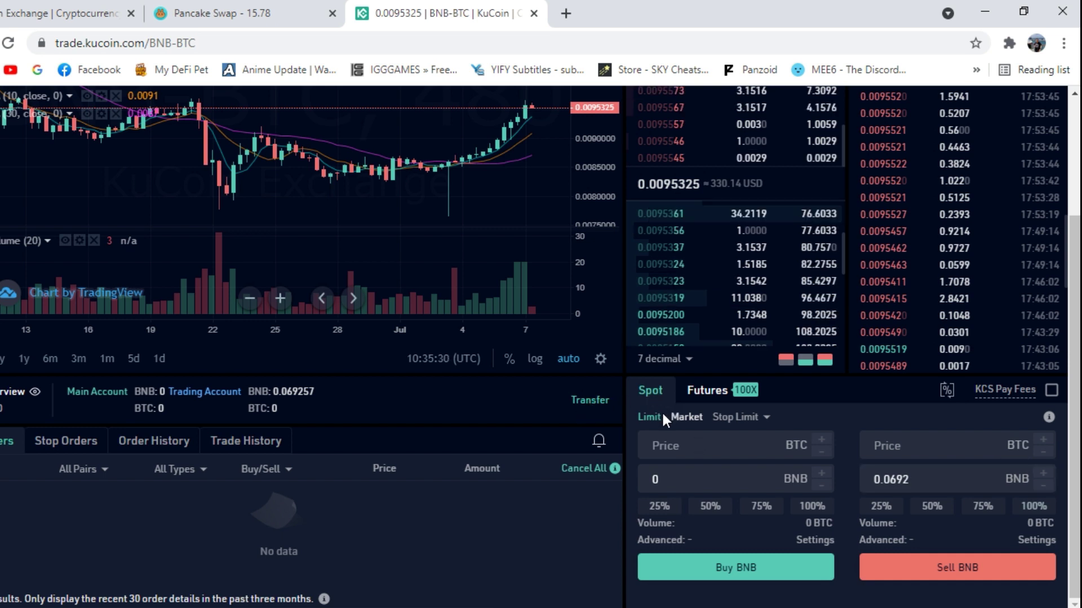
{"action": "left_click", "coordinate": [686, 418]}
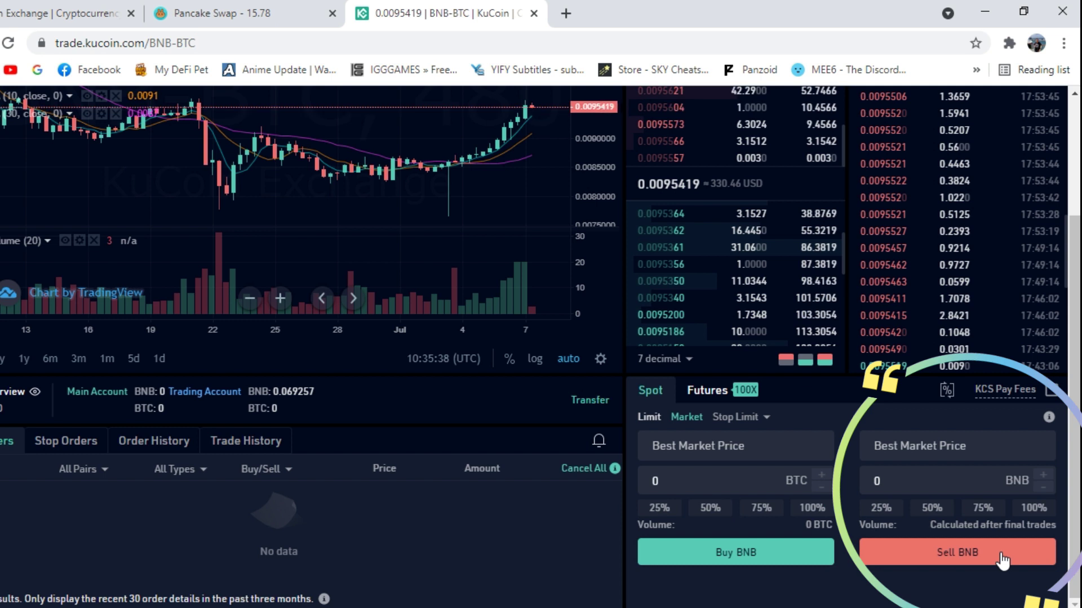
{"action": "left_click", "coordinate": [1038, 517]}
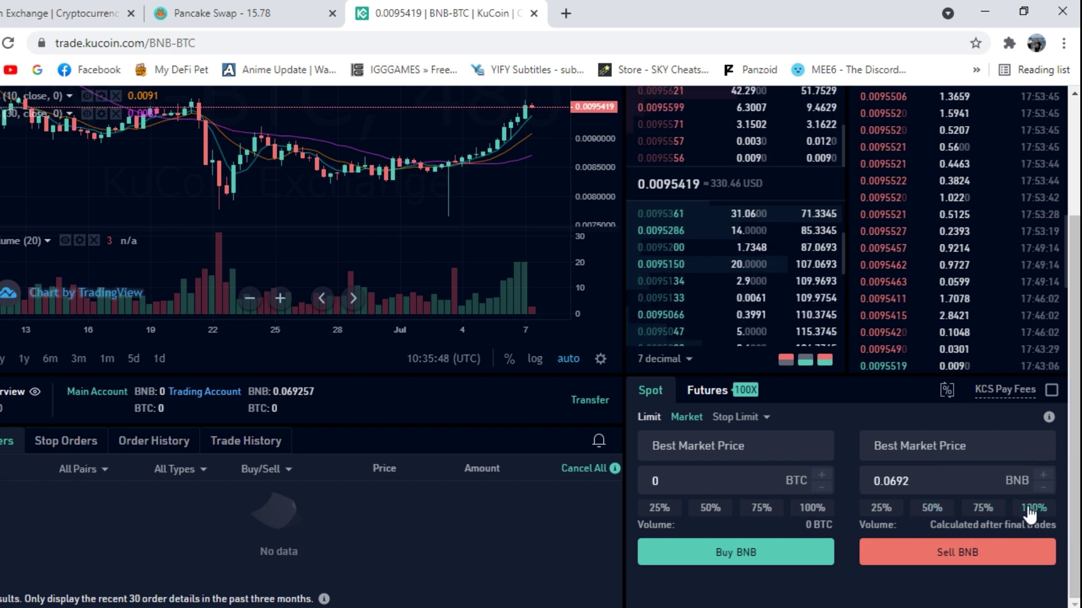
{"action": "left_click", "coordinate": [982, 558]}
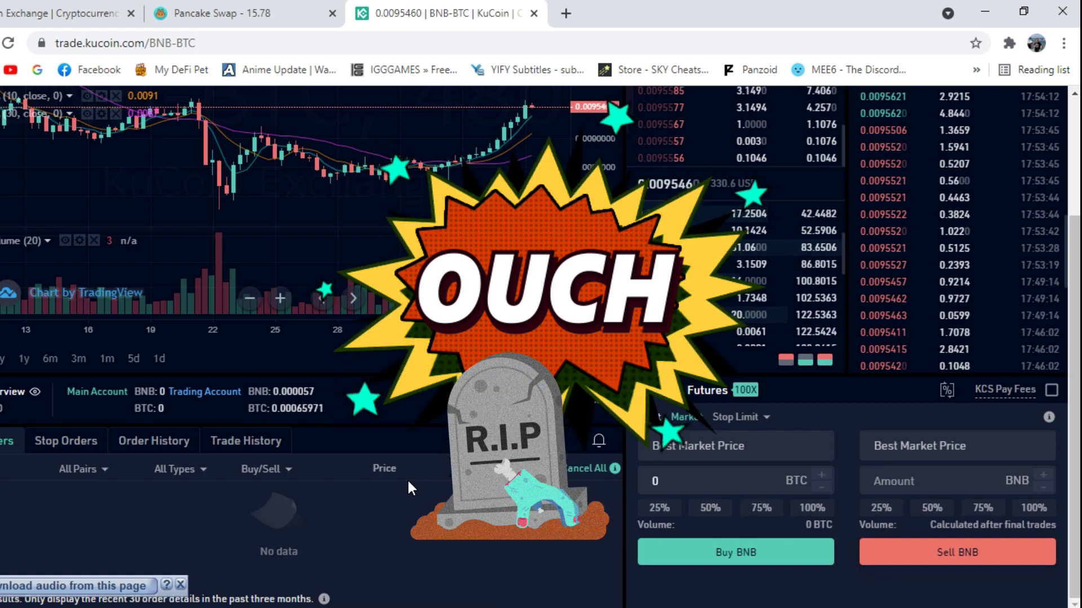
{"action": "scroll", "coordinate": [532, 594], "scroll_direction": "up", "scroll_amount": 3}
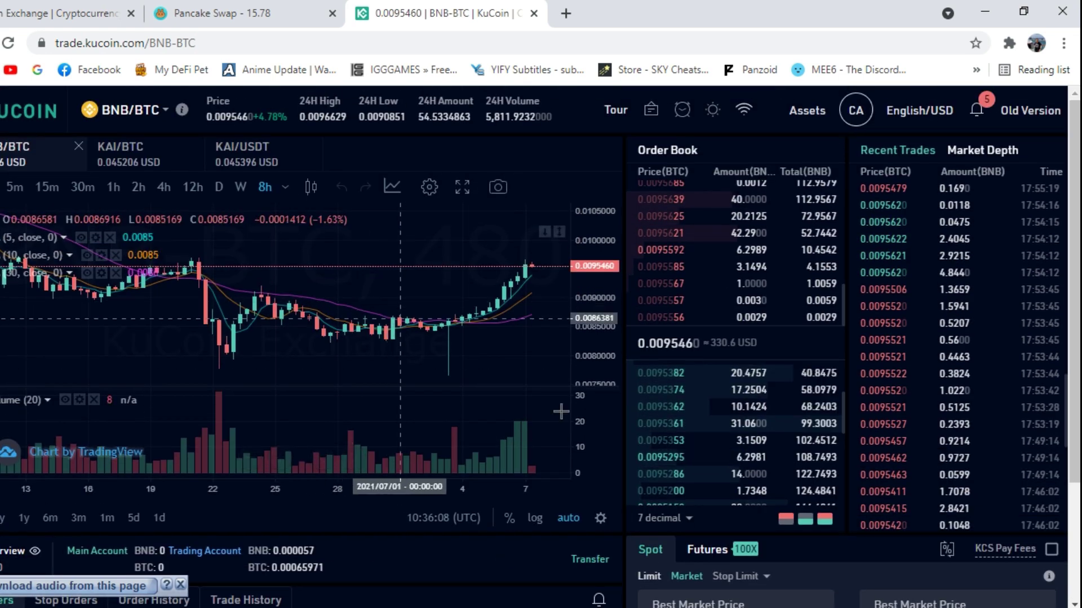
Step: Check the BNB/BTC order area and the coin balances in the KuCoin Main Account
{"action": "scroll", "coordinate": [515, 529], "scroll_direction": "down", "scroll_amount": 3}
{"action": "scroll", "coordinate": [597, 473], "scroll_direction": "up", "scroll_amount": 3}
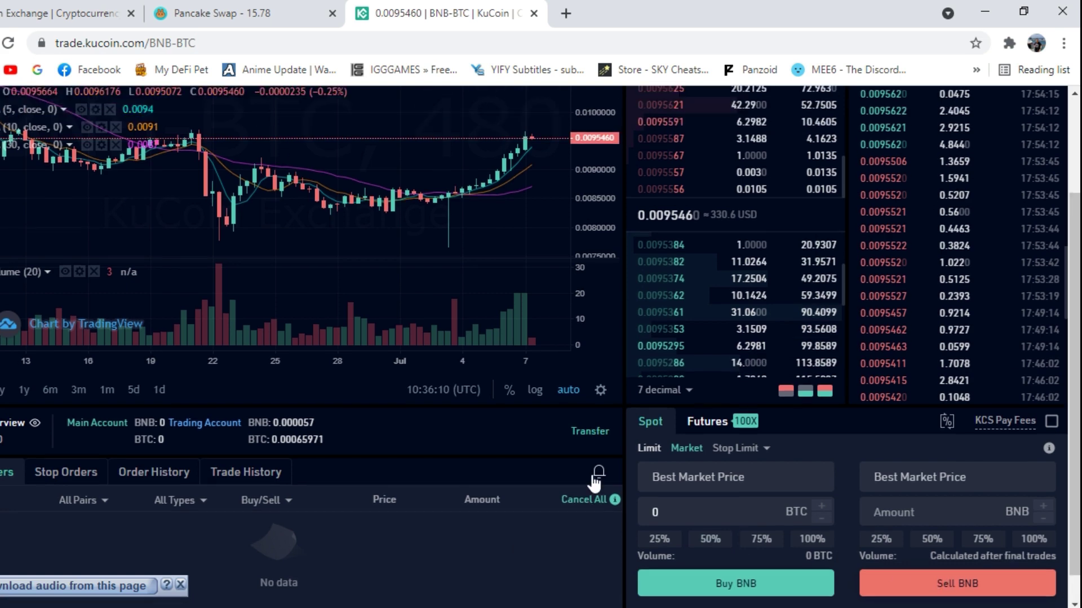
{"action": "mouse_move", "coordinate": [804, 113]}
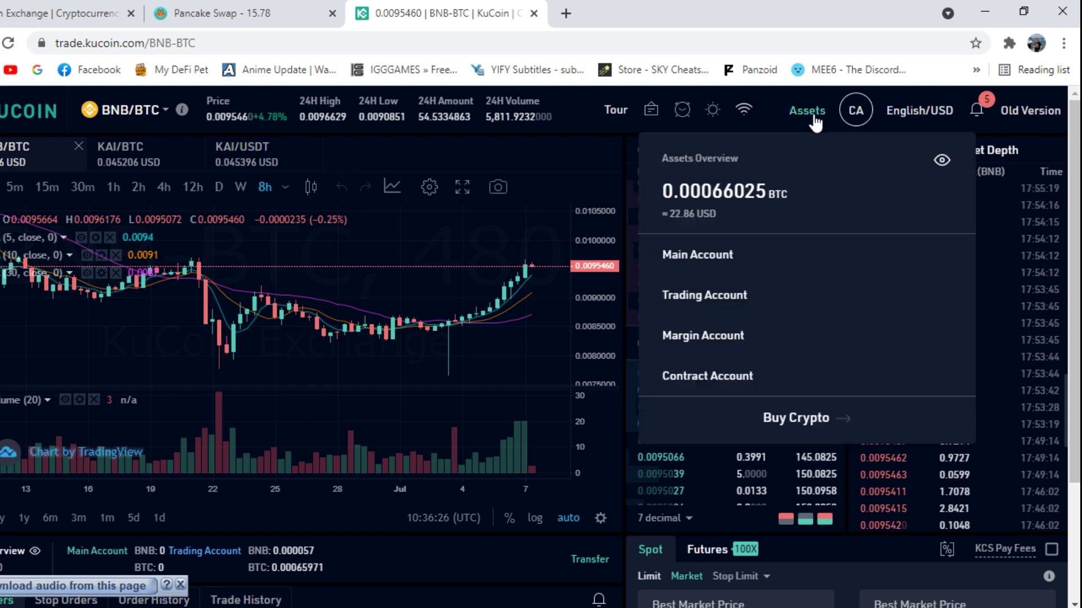
{"action": "left_click", "coordinate": [756, 266]}
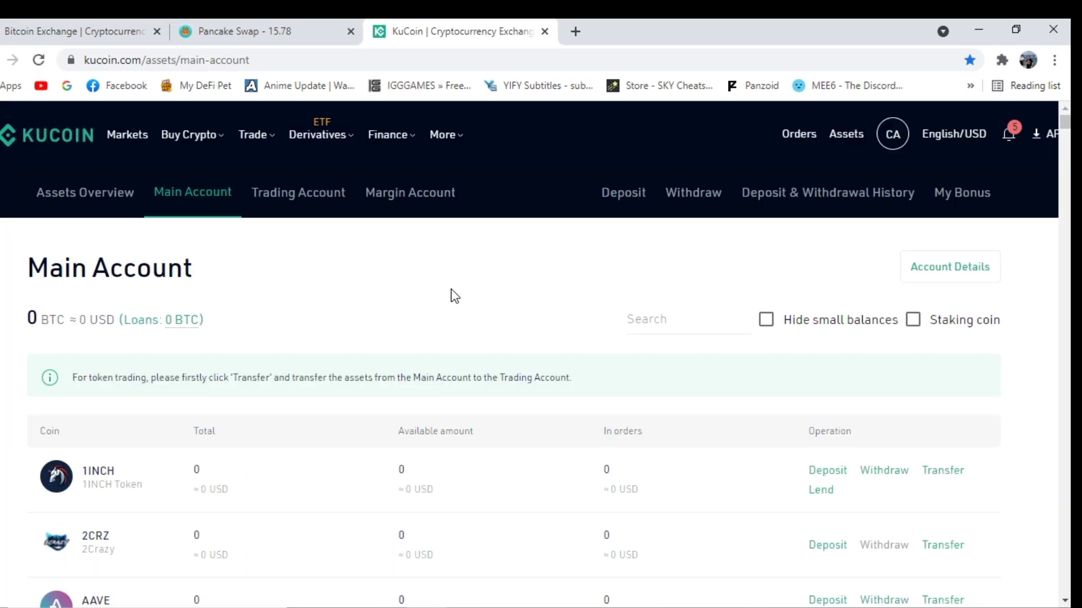
{"action": "scroll", "coordinate": [544, 369], "scroll_direction": "down", "scroll_amount": 5}
{"action": "scroll", "coordinate": [546, 370], "scroll_direction": "up", "scroll_amount": 5}
Step: Check the BTC balance and its USD value in the Trading Account
{"action": "left_click", "coordinate": [282, 206]}
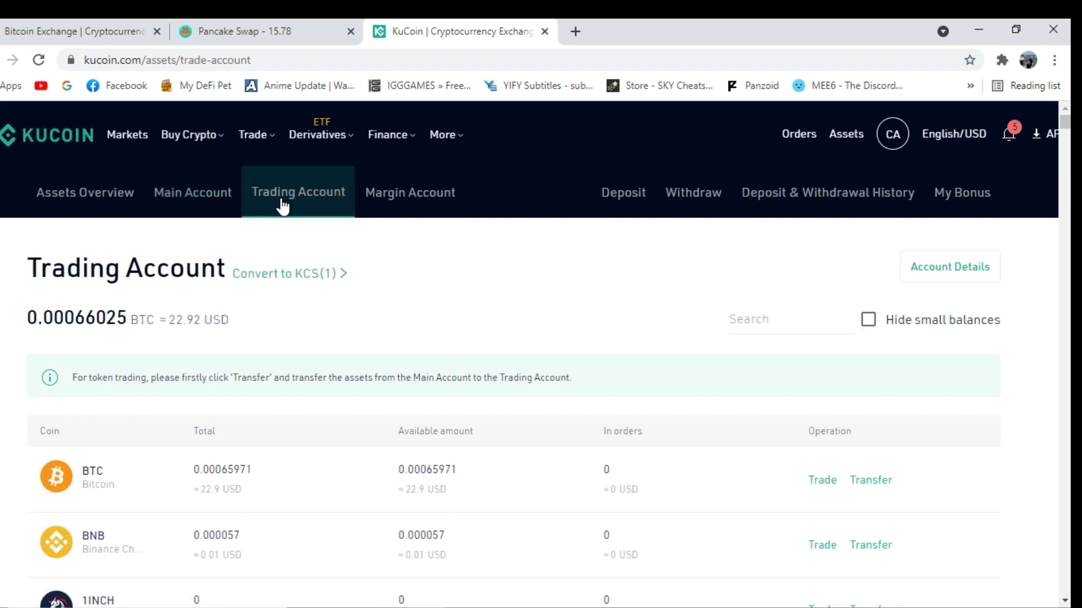
{"action": "scroll", "coordinate": [532, 282], "scroll_direction": "down", "scroll_amount": 2}
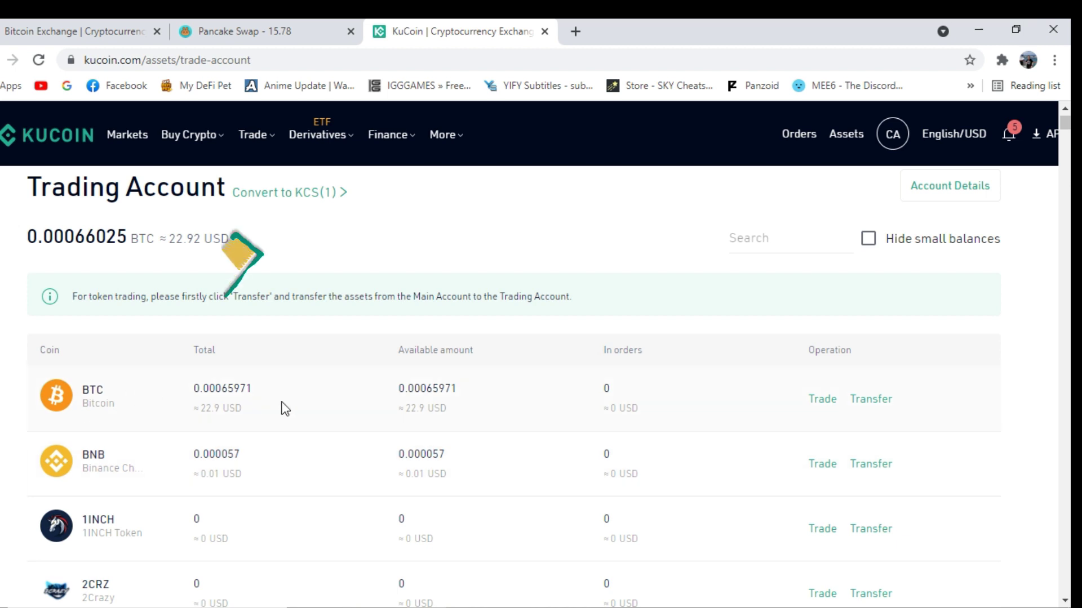
{"action": "left_click_drag", "start_coordinate": [248, 407], "coordinate": [200, 412]}
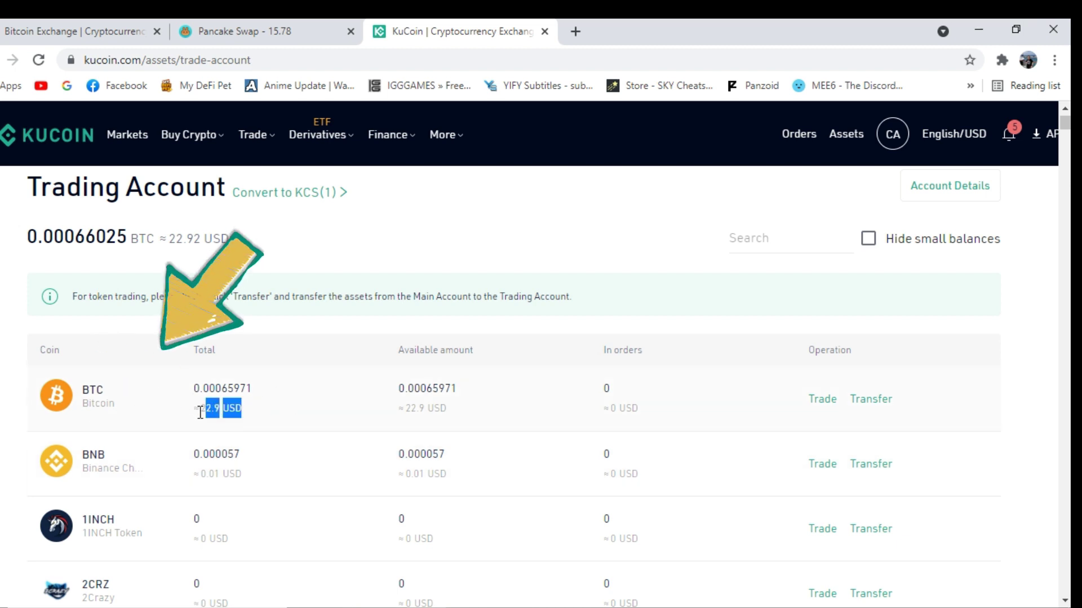
{"action": "left_click", "coordinate": [585, 223]}
{"action": "scroll", "coordinate": [556, 234], "scroll_direction": "up", "scroll_amount": 2}
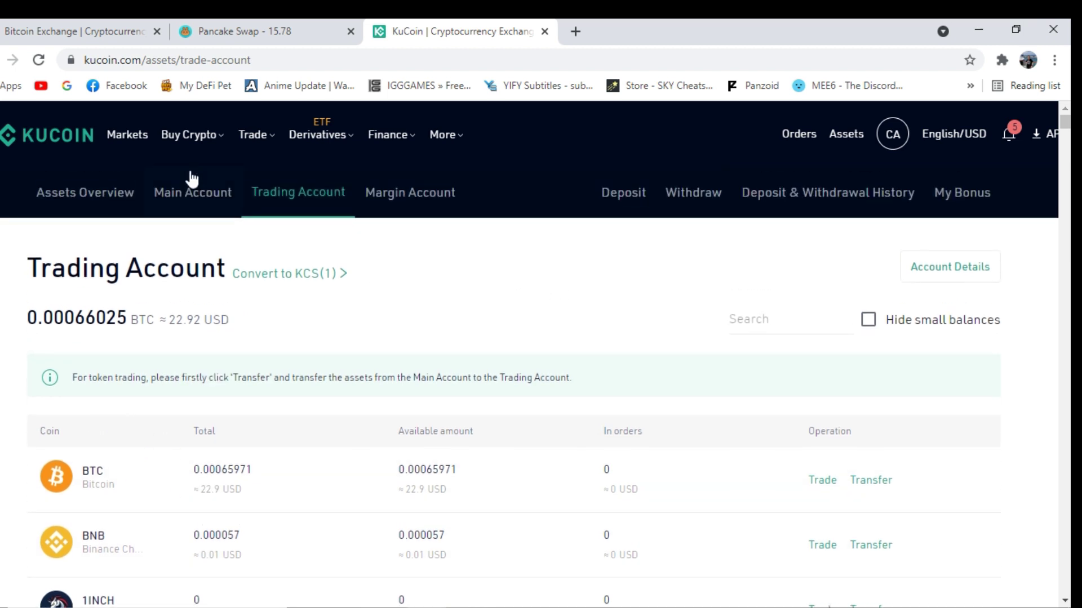
Step: Search the KuCoin BTC spot markets for "kai" and open the KAI/BTC trading pair
{"action": "left_click", "coordinate": [126, 138]}
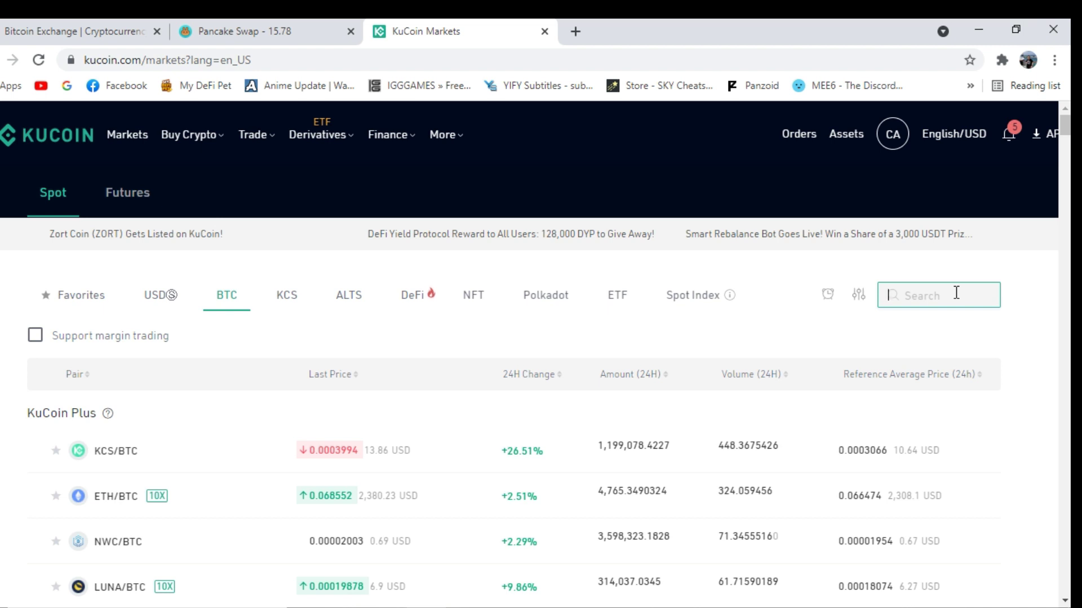
{"action": "type", "text": "kai"}
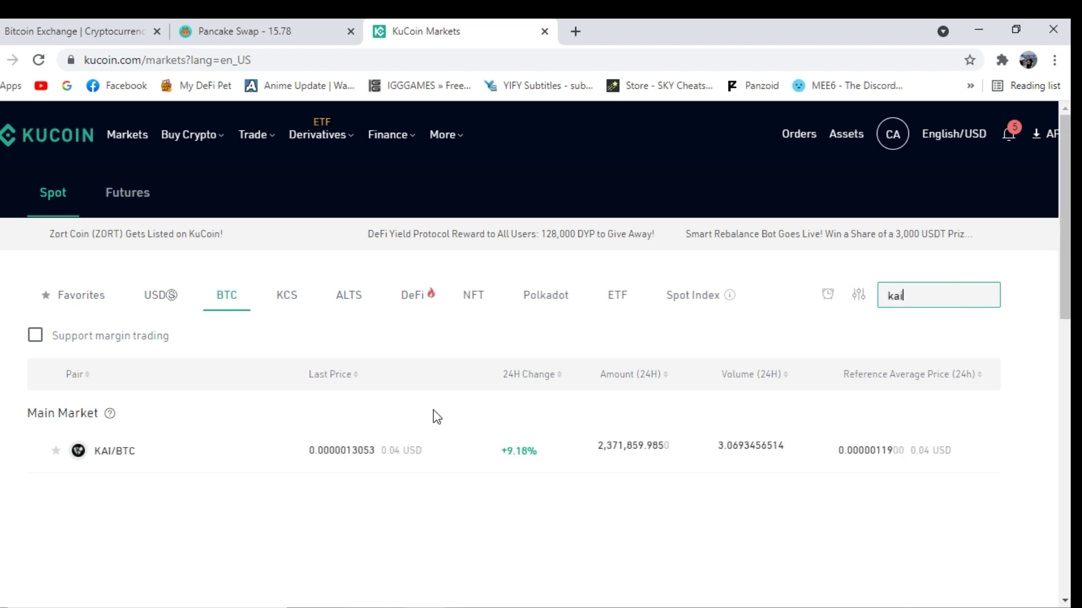
{"action": "left_click", "coordinate": [105, 457]}
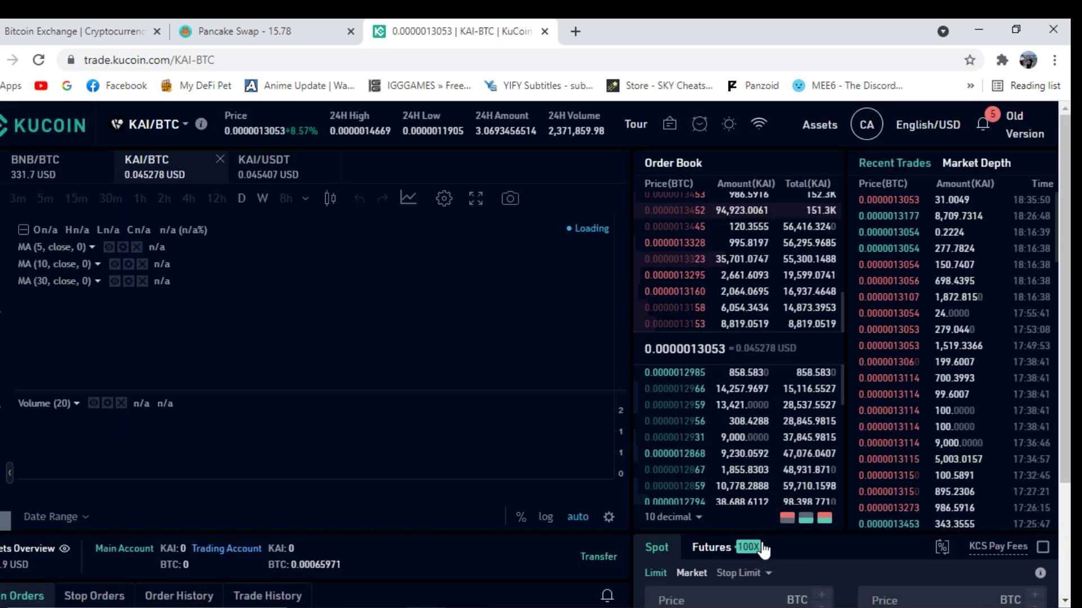
Step: Buy KAI with 100% of the Trading Account's BTC, 0.0006590509 BTC, using a spot market order at the best market price
{"action": "scroll", "coordinate": [748, 549], "scroll_direction": "down", "scroll_amount": 3}
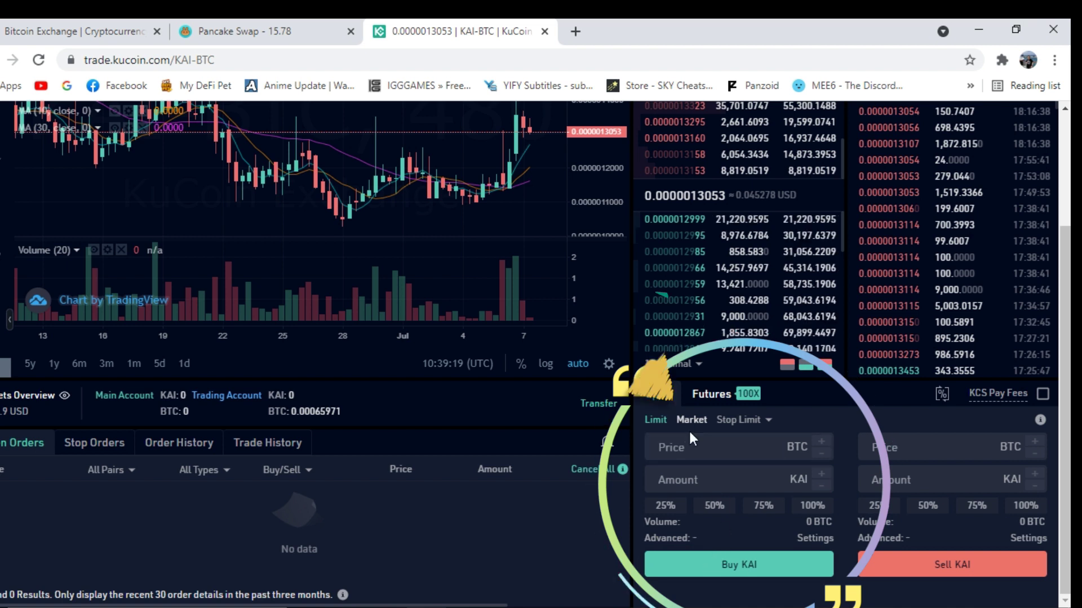
{"action": "left_click", "coordinate": [818, 512]}
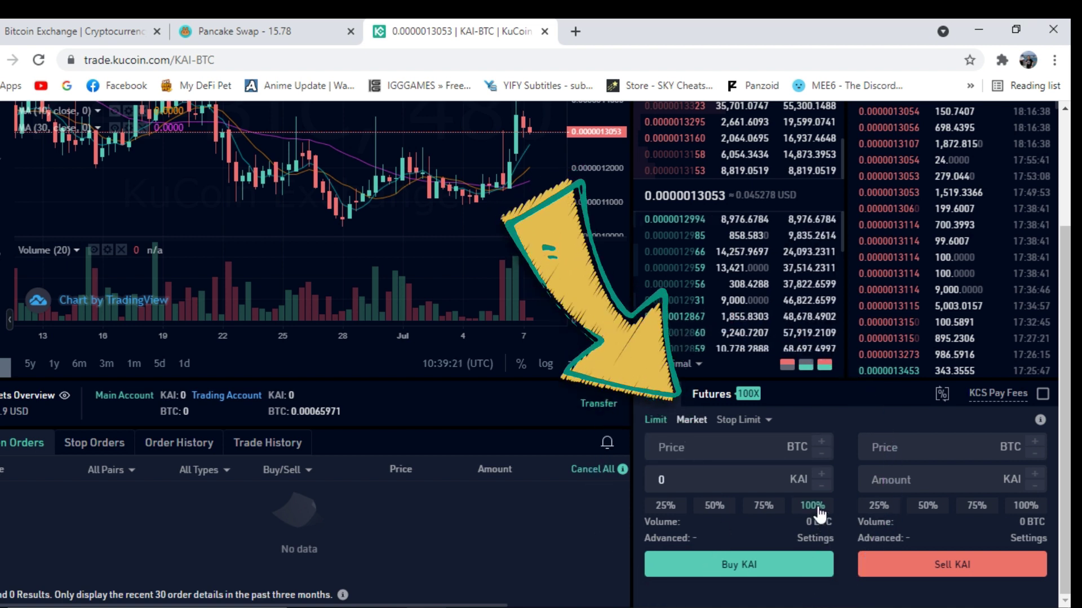
{"action": "left_click", "coordinate": [691, 423]}
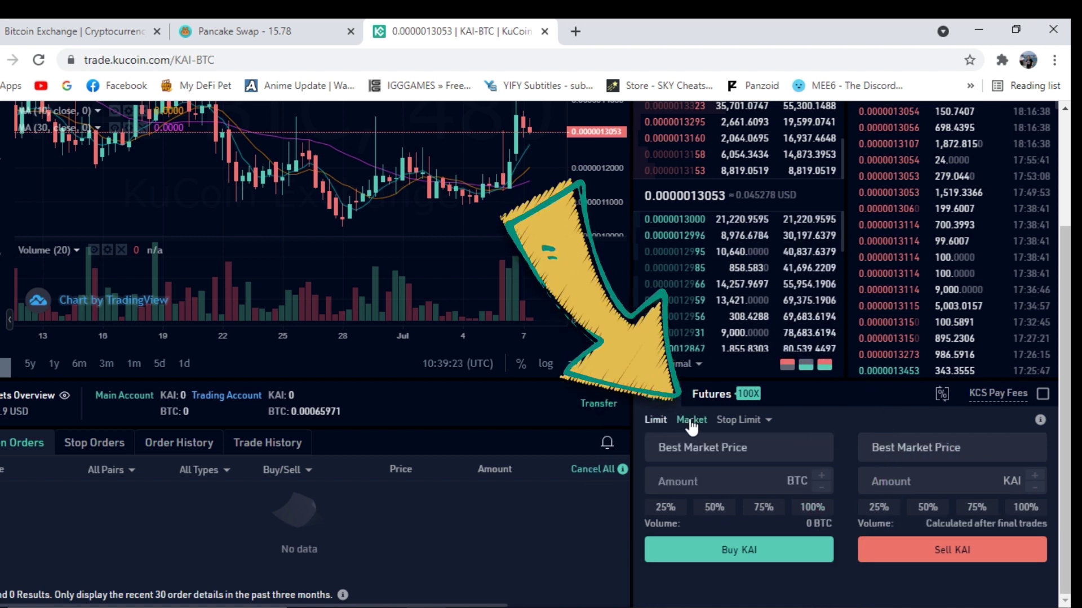
{"action": "left_click", "coordinate": [811, 510]}
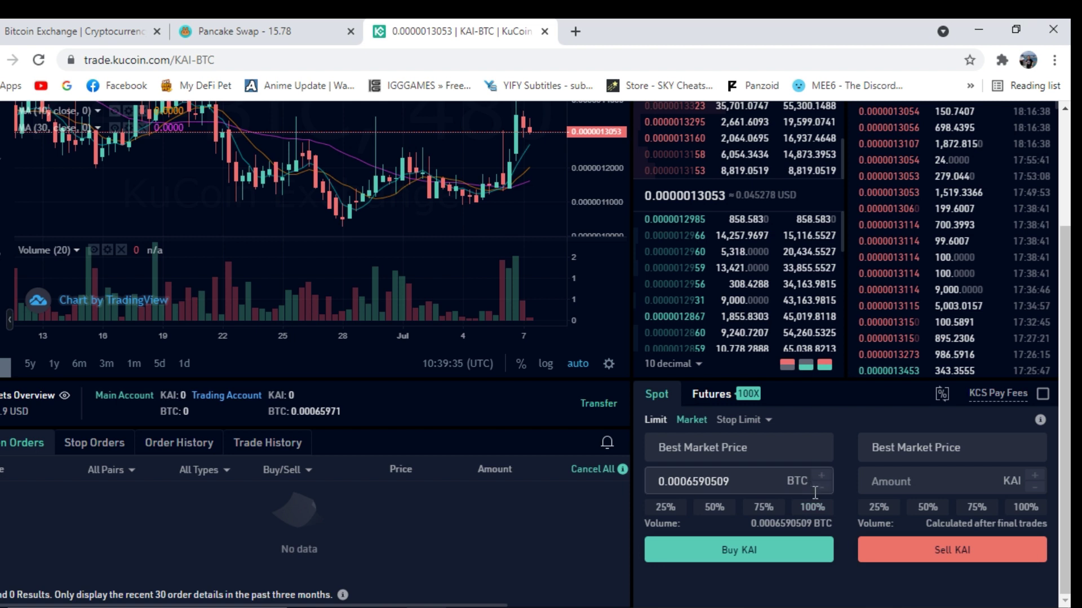
{"action": "left_click", "coordinate": [753, 553]}
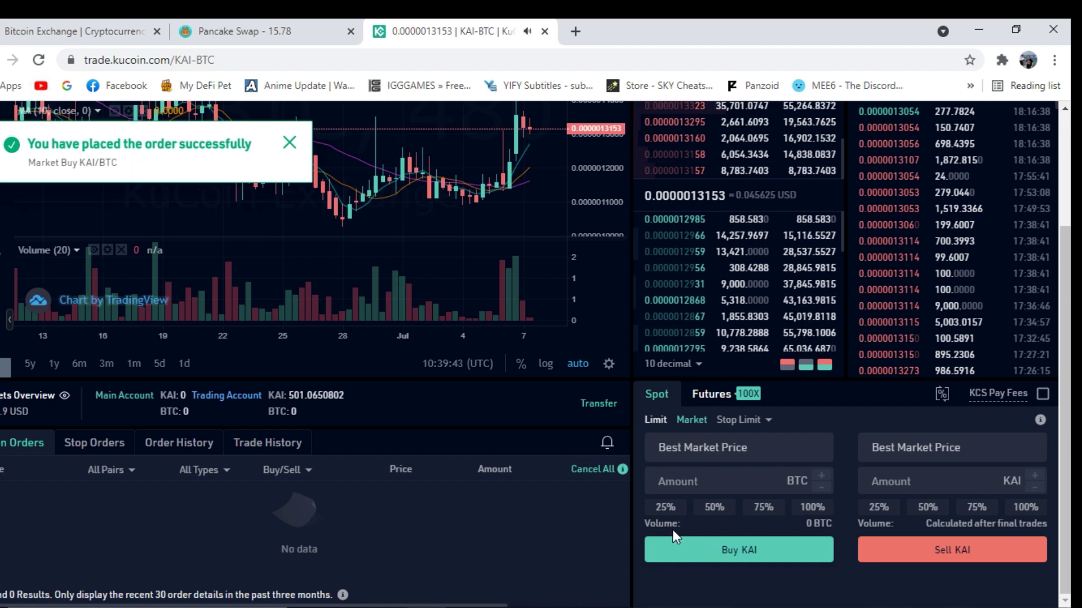
Step: Check the purchased KAI balance and its USD value in the Trading Account
{"action": "scroll", "coordinate": [132, 180], "scroll_direction": "up", "scroll_amount": 3}
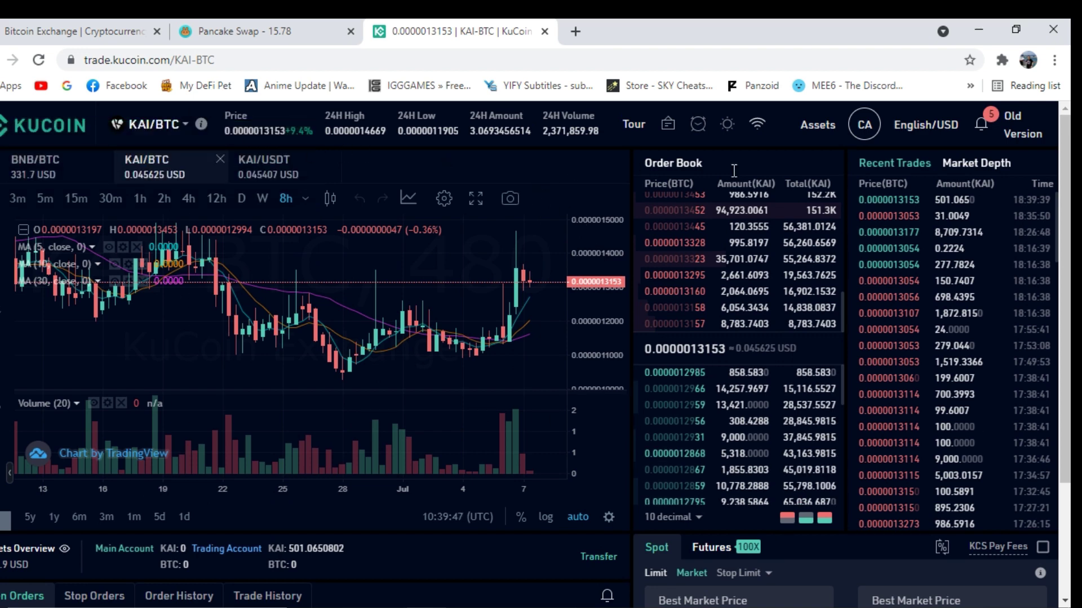
{"action": "mouse_move", "coordinate": [816, 125]}
{"action": "left_click", "coordinate": [761, 305]}
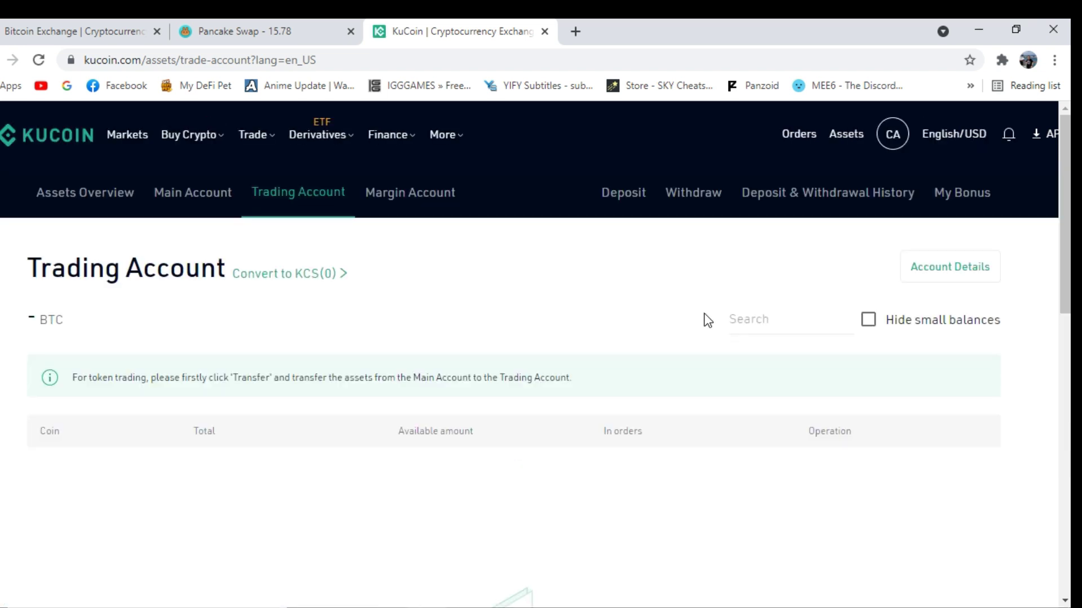
{"action": "scroll", "coordinate": [248, 428], "scroll_direction": "down", "scroll_amount": 2}
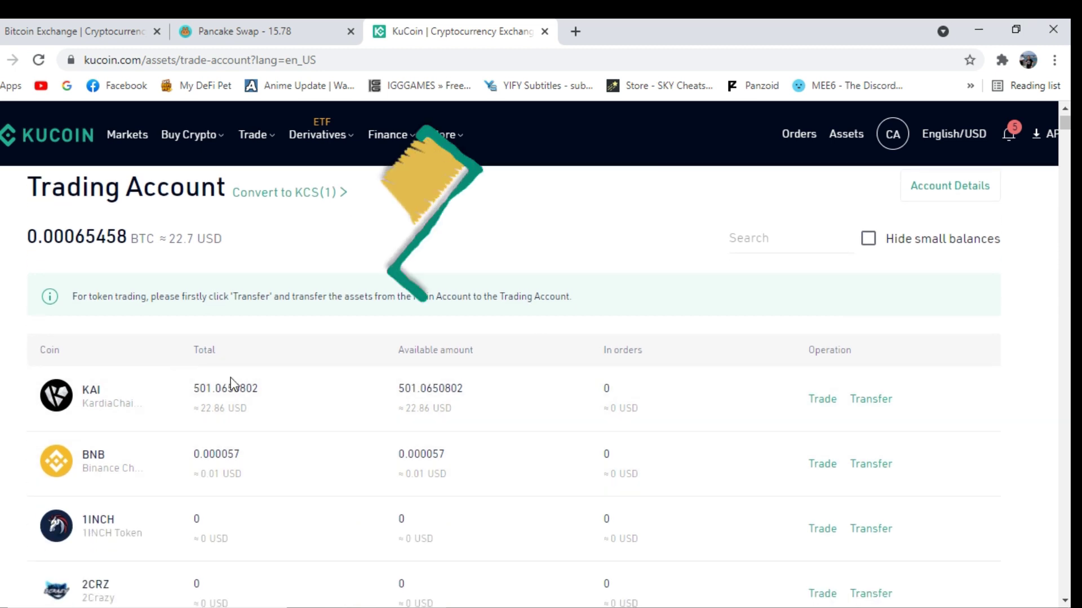
{"action": "left_click_drag", "start_coordinate": [200, 388], "coordinate": [259, 388]}
{"action": "left_click", "coordinate": [285, 400]}
{"action": "left_click", "coordinate": [281, 418]}
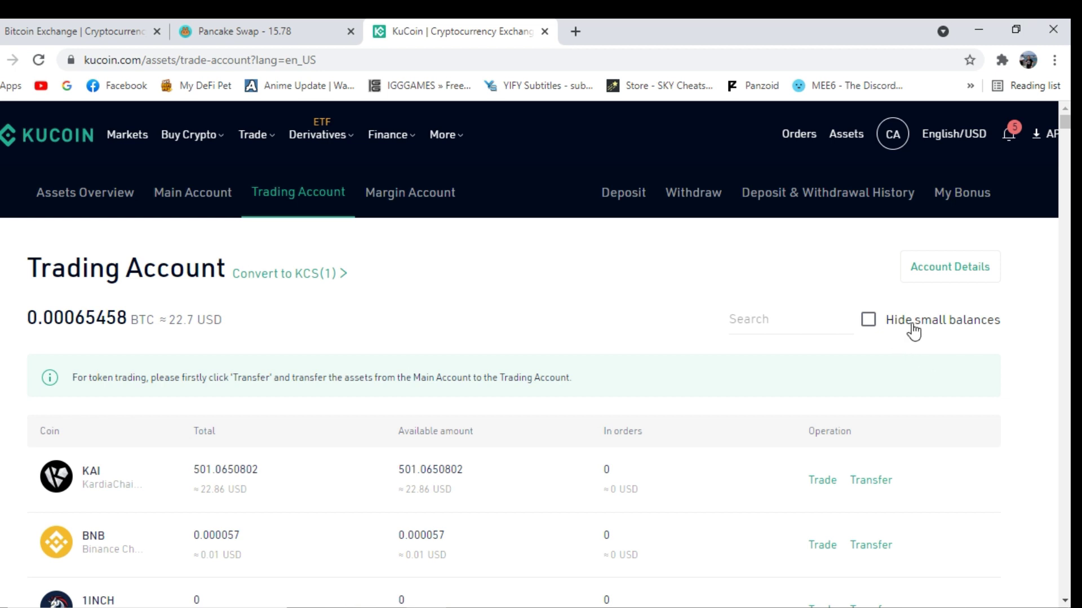
Step: Open the KardiaChain Wallet browser extension for a brief look and close it again
{"action": "mouse_move", "coordinate": [971, 118]}
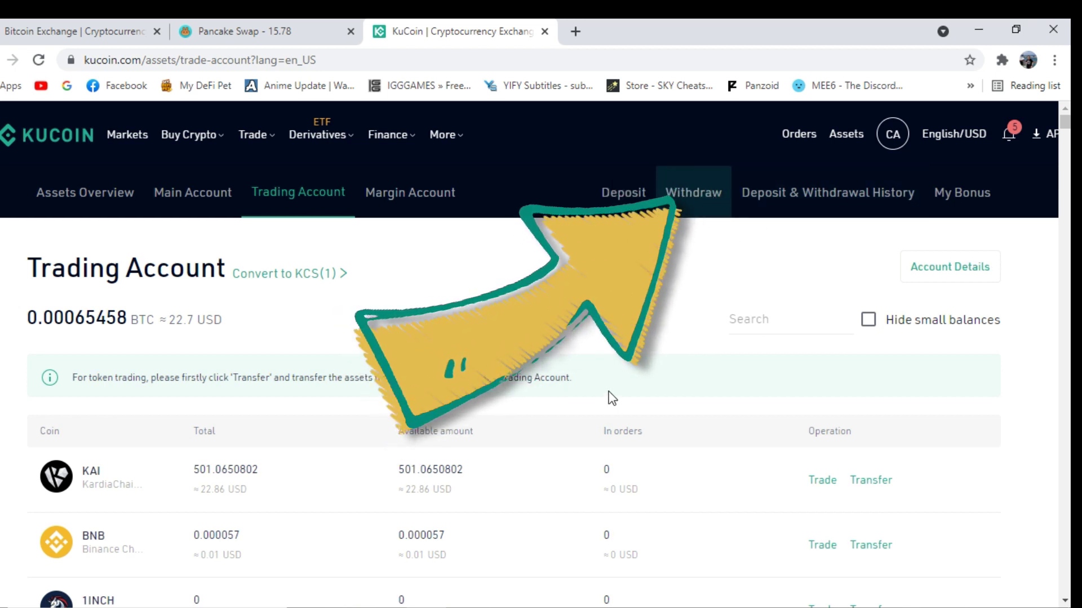
{"action": "left_click", "coordinate": [1001, 61]}
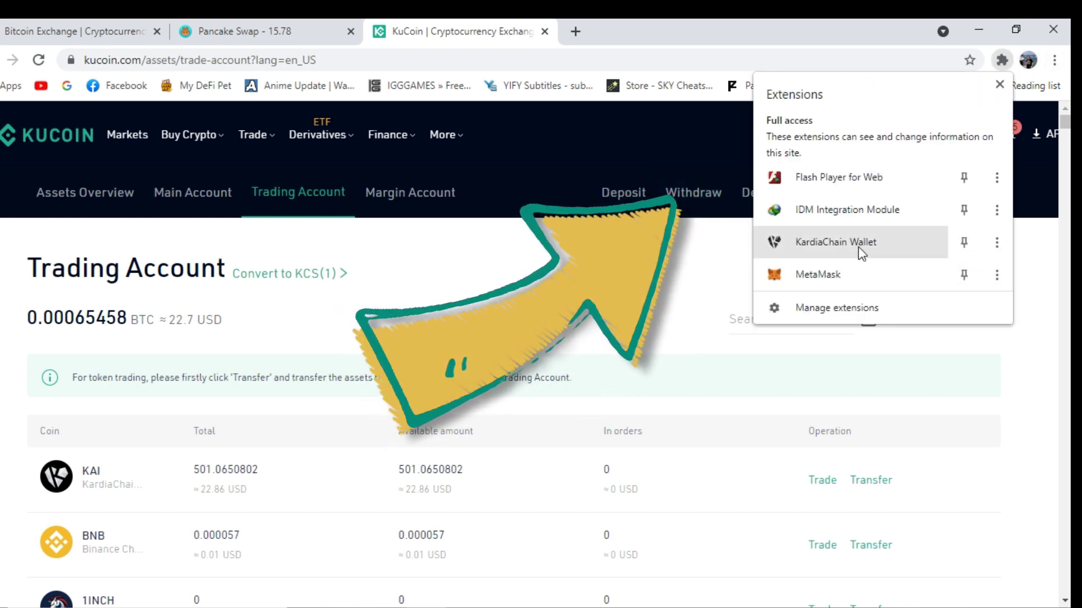
{"action": "left_click", "coordinate": [858, 247]}
{"action": "left_click", "coordinate": [986, 60]}
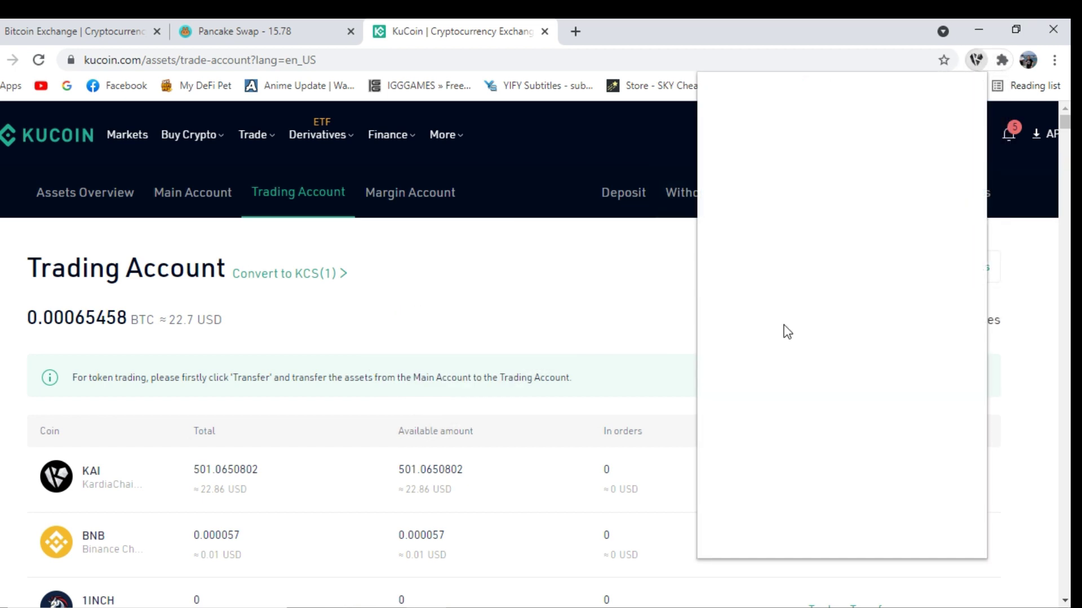
{"action": "left_click", "coordinate": [569, 331]}
{"action": "mouse_move", "coordinate": [901, 135]}
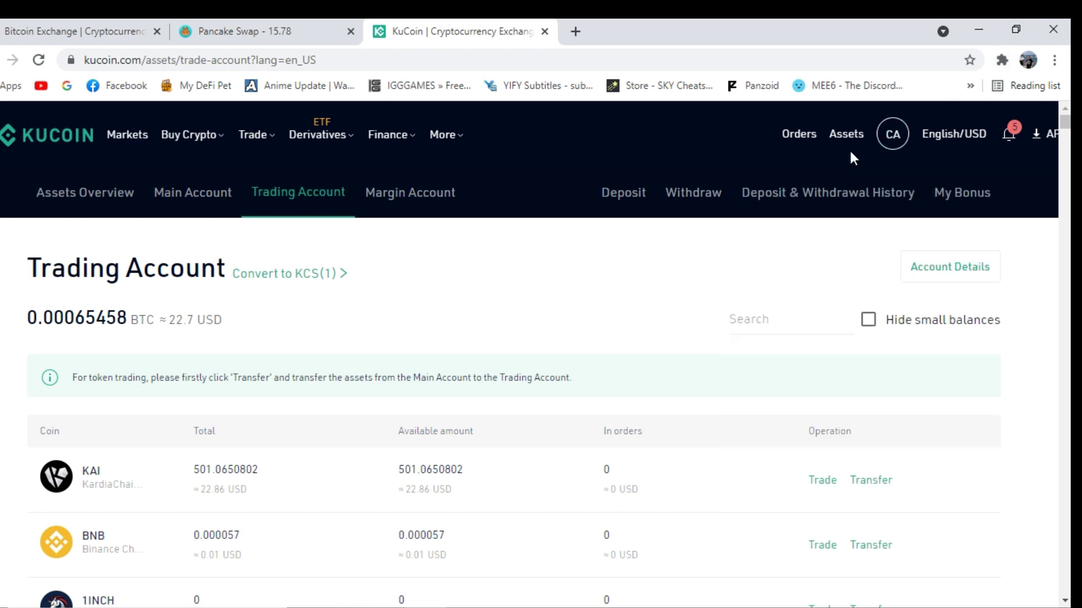
Step: Open the KuCoin withdrawal form for KAI and acknowledge the mainnet token risk notice
{"action": "left_click", "coordinate": [694, 197]}
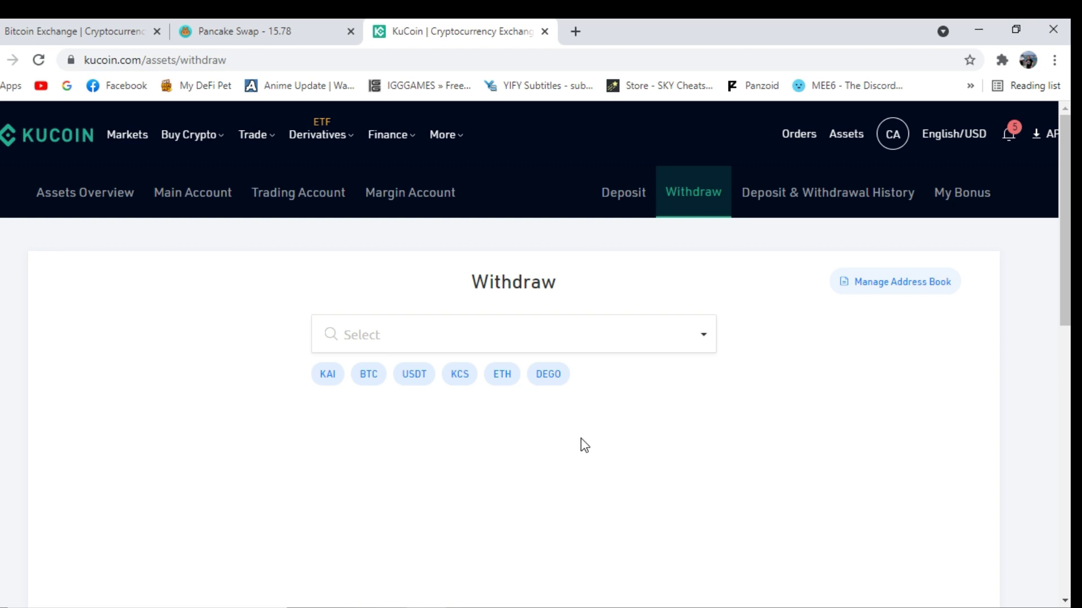
{"action": "left_click", "coordinate": [328, 377]}
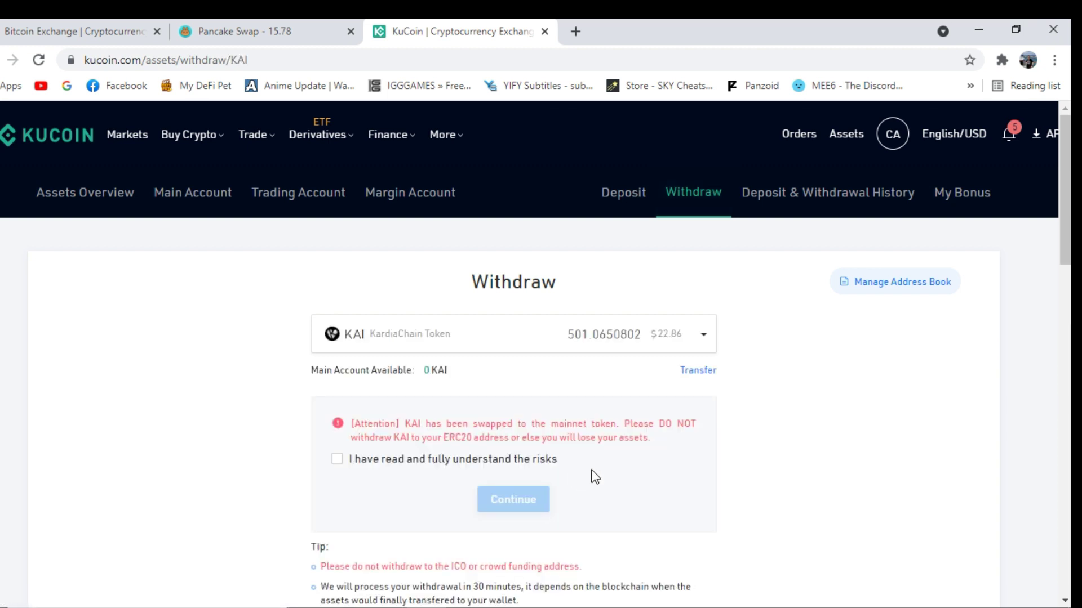
{"action": "left_click", "coordinate": [439, 467]}
{"action": "left_click", "coordinate": [513, 500]}
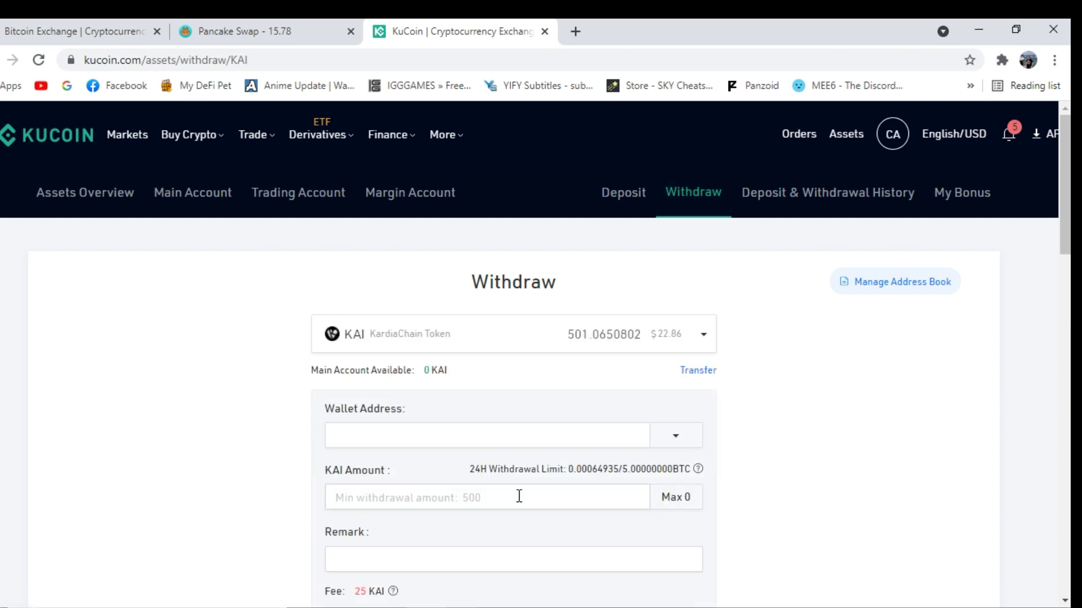
{"action": "scroll", "coordinate": [519, 497], "scroll_direction": "down", "scroll_amount": 3}
{"action": "scroll", "coordinate": [587, 275], "scroll_direction": "up", "scroll_amount": 3}
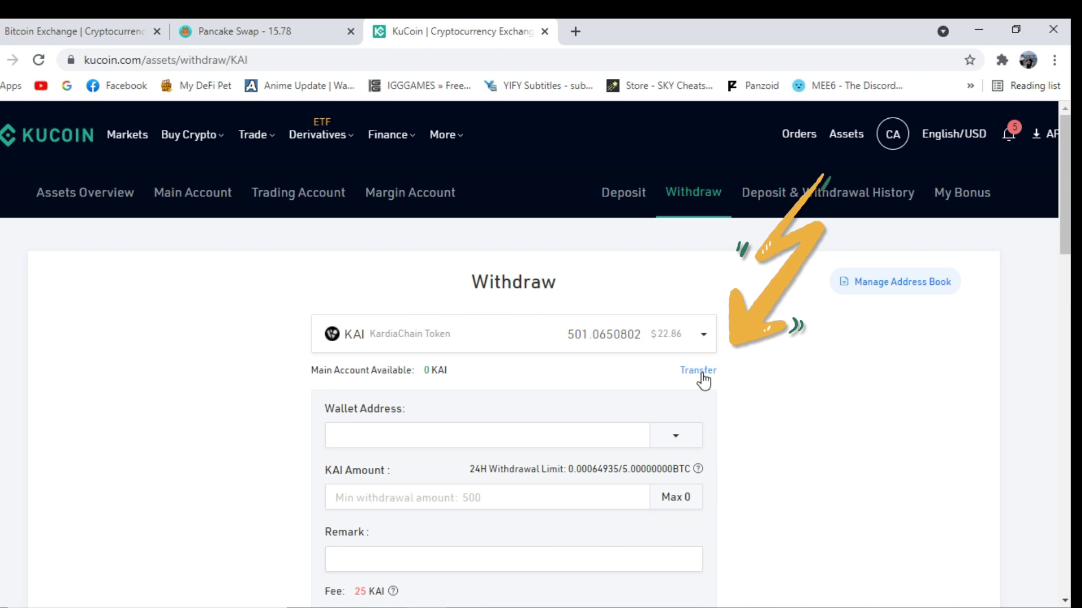
{"action": "left_click", "coordinate": [699, 370]}
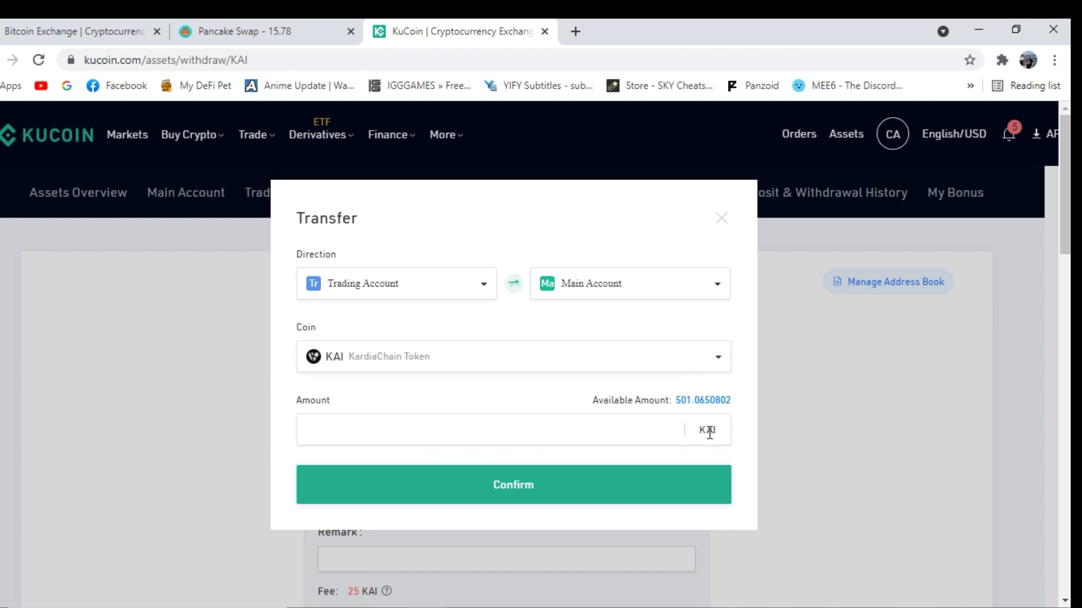
{"action": "left_click", "coordinate": [708, 401]}
{"action": "left_click", "coordinate": [724, 220]}
Step: Review the KAI withdrawal form, including the wallet address, amount and remark fields, the fee and the tips
{"action": "scroll", "coordinate": [564, 338], "scroll_direction": "down", "scroll_amount": 3}
{"action": "scroll", "coordinate": [491, 338], "scroll_direction": "up", "scroll_amount": 3}
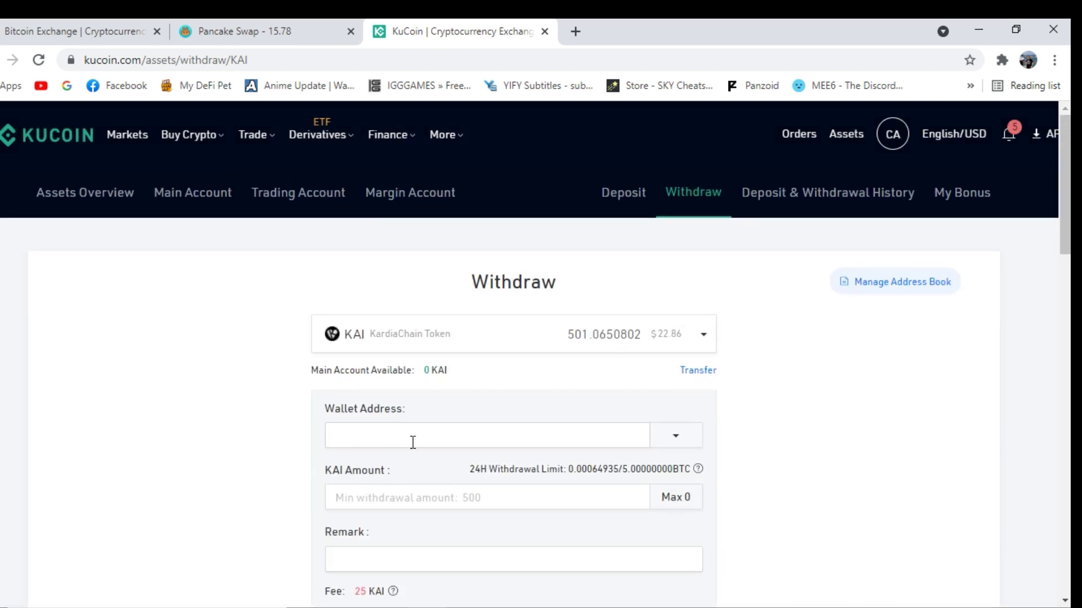
{"action": "scroll", "coordinate": [413, 442], "scroll_direction": "down", "scroll_amount": 3}
{"action": "scroll", "coordinate": [832, 451], "scroll_direction": "up", "scroll_amount": 3}
{"action": "left_click", "coordinate": [703, 345]}
{"action": "left_click", "coordinate": [827, 327]}
{"action": "scroll", "coordinate": [611, 357], "scroll_direction": "down", "scroll_amount": 4}
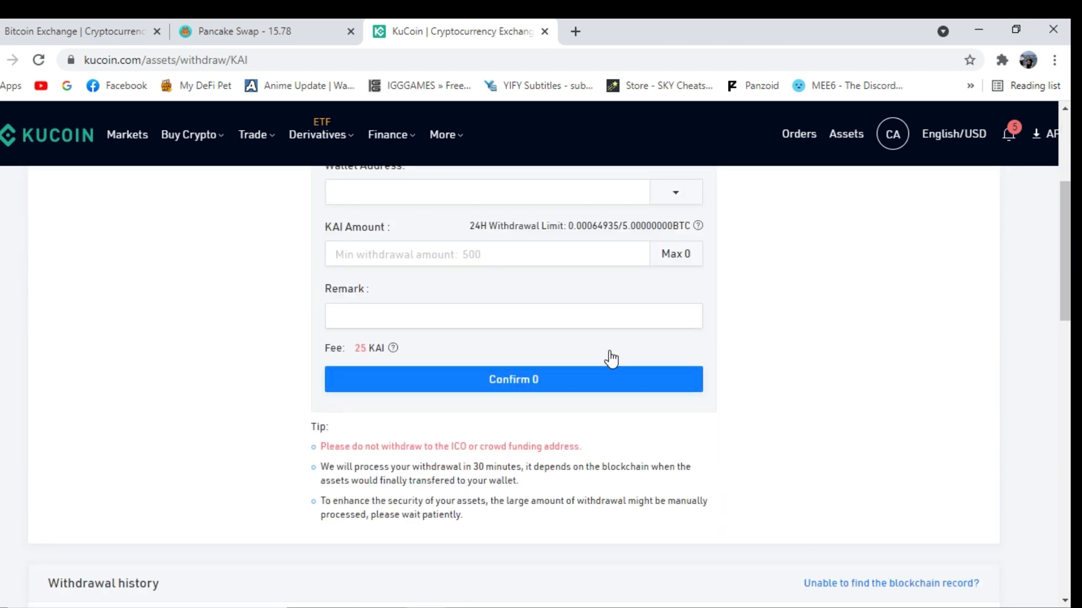
{"action": "scroll", "coordinate": [755, 409], "scroll_direction": "up", "scroll_amount": 4}
Step: Transfer the full available 501.0650802 KAI from the Trading Account to the Main Account
{"action": "left_click", "coordinate": [699, 370]}
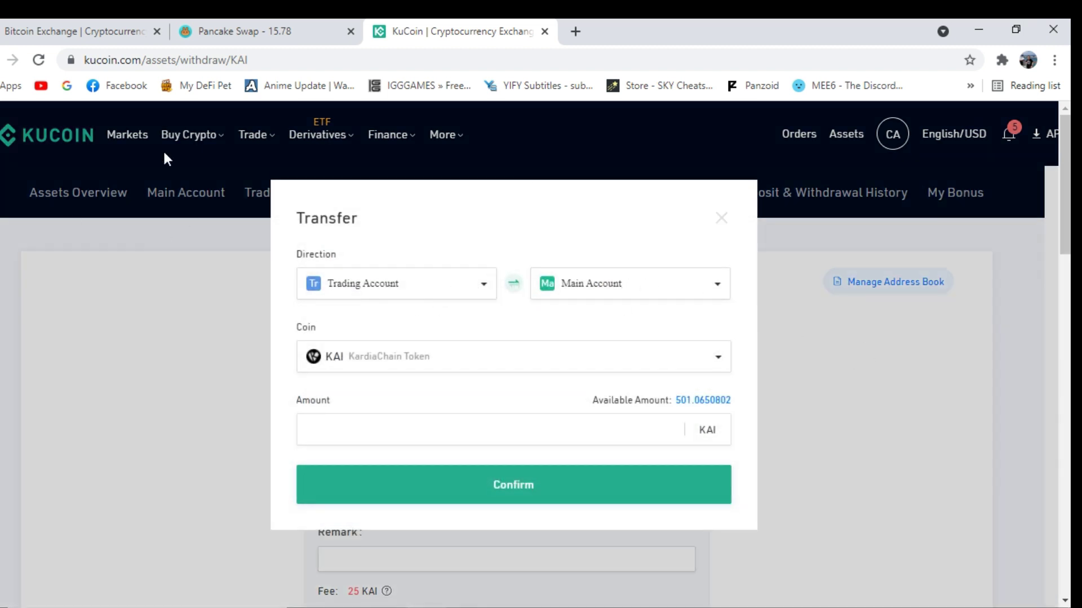
{"action": "left_click", "coordinate": [706, 402]}
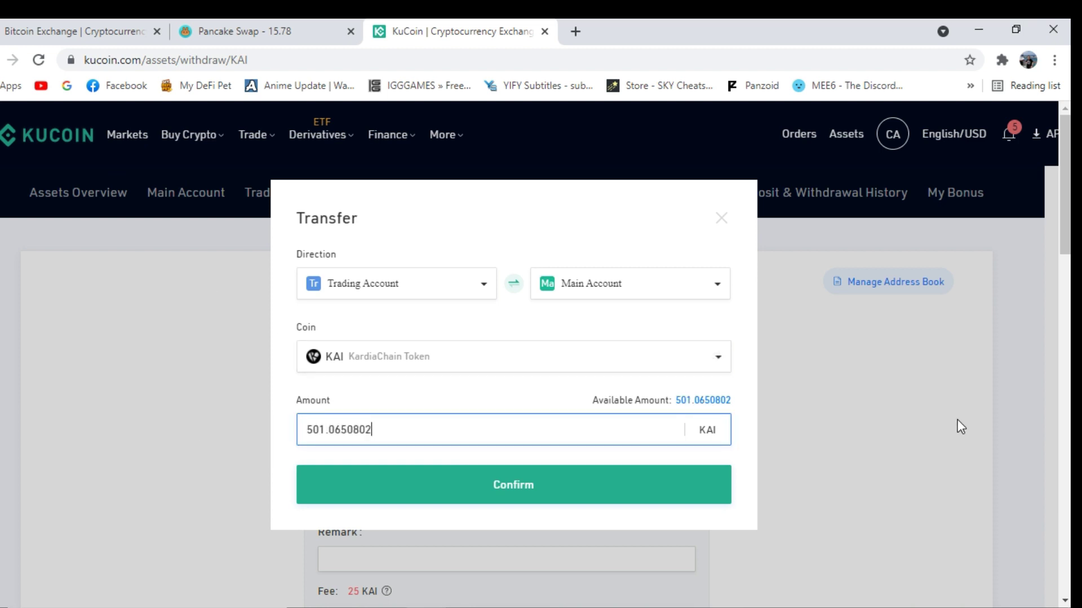
{"action": "left_click", "coordinate": [574, 486]}
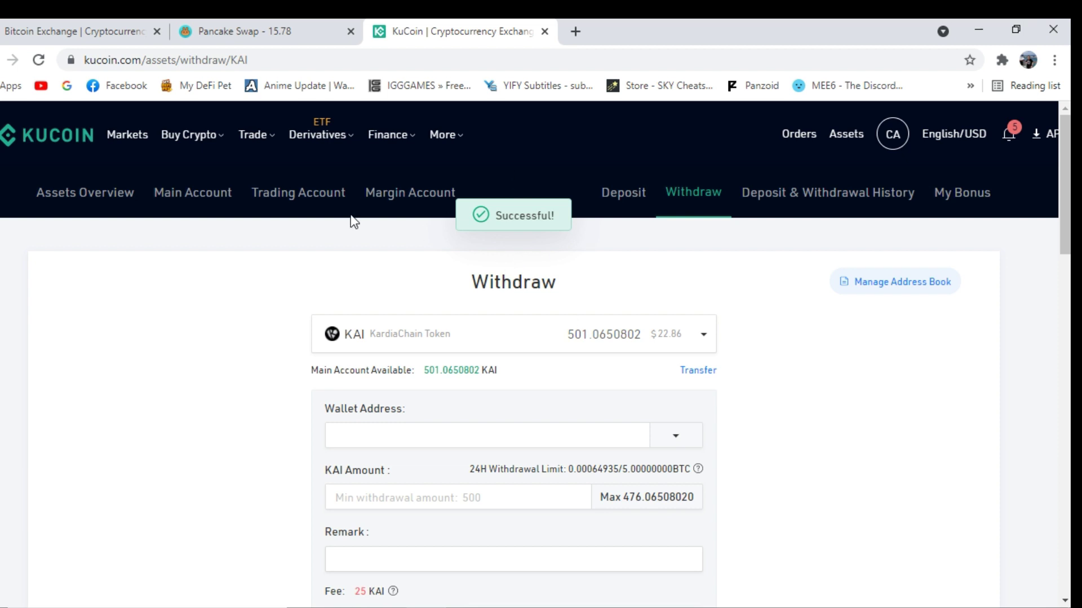
Step: Copy the account's receiving address from the KardiaChain Wallet extension for the KAI withdrawal form
{"action": "scroll", "coordinate": [843, 390], "scroll_direction": "down", "scroll_amount": 1}
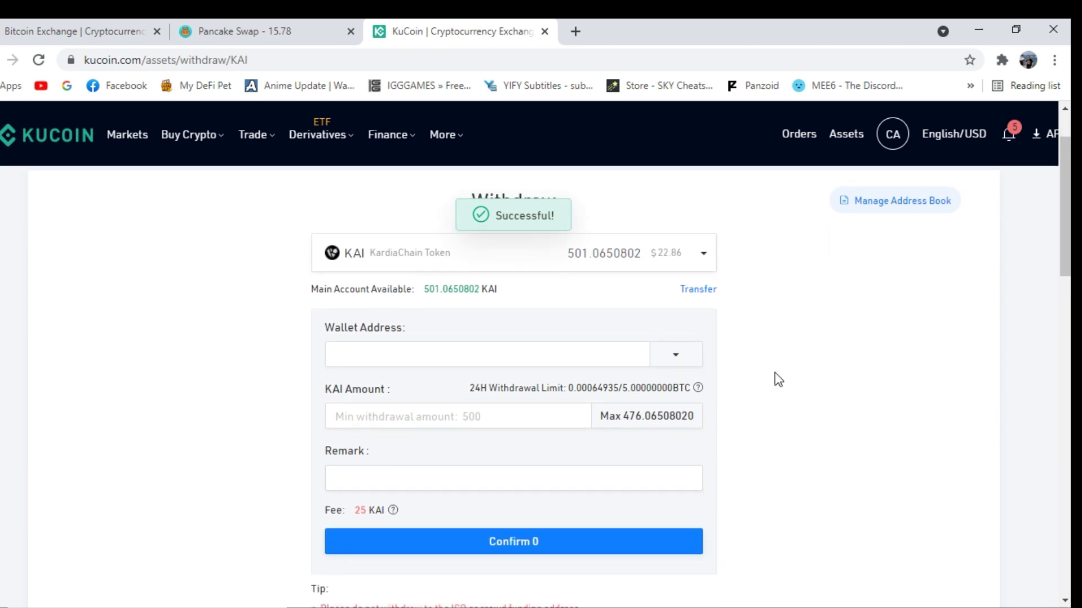
{"action": "left_click", "coordinate": [467, 363]}
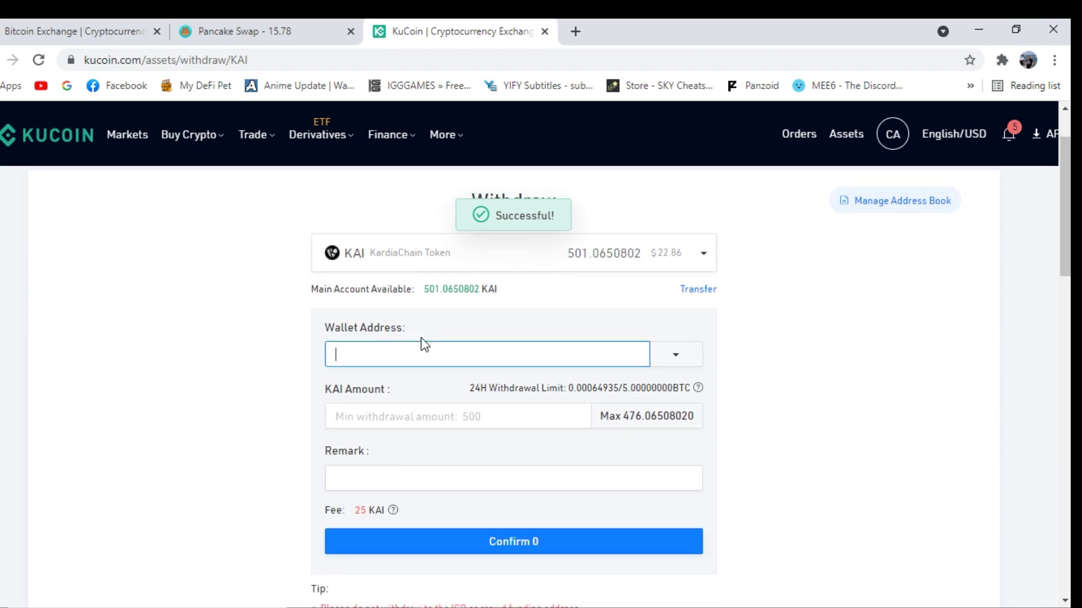
{"action": "left_click", "coordinate": [1002, 60]}
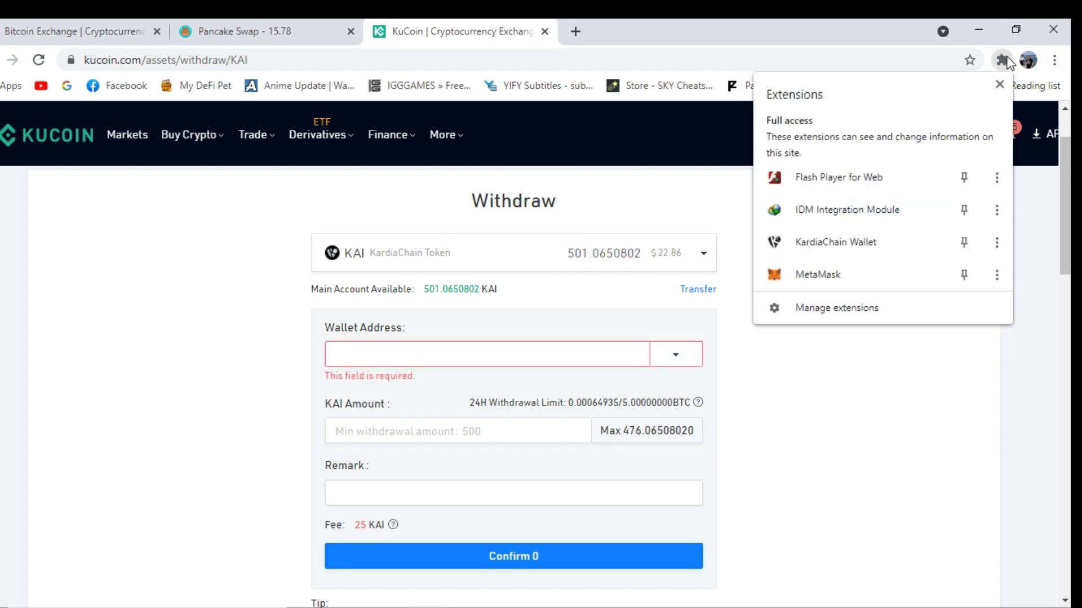
{"action": "left_click", "coordinate": [853, 242]}
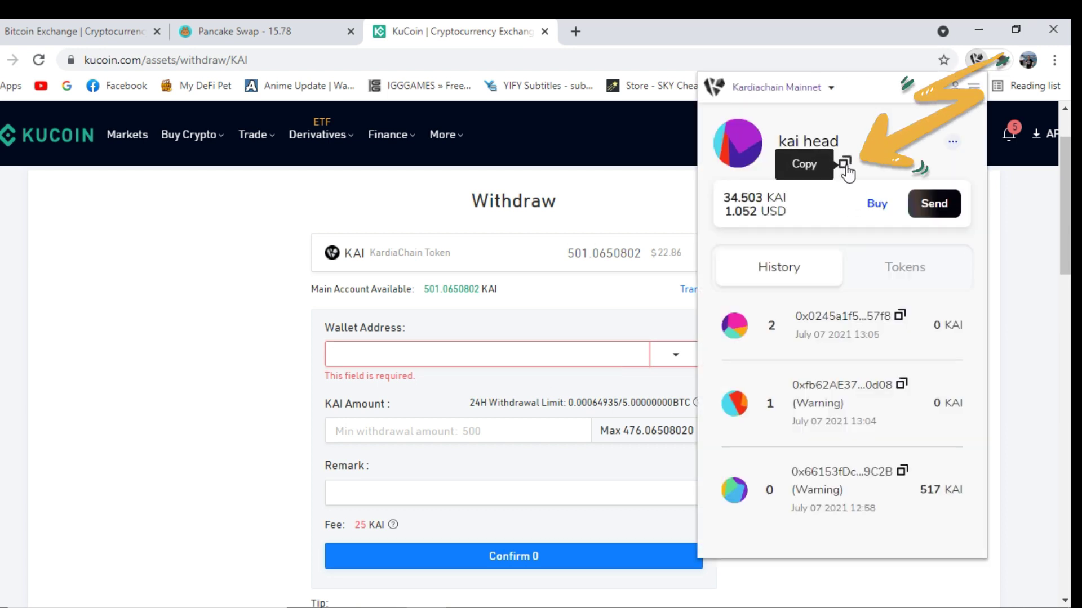
{"action": "left_click", "coordinate": [846, 169]}
{"action": "left_click", "coordinate": [594, 205]}
Step: Search the web for "kardiachain" in a new browser tab and open the official kardiachain.io site
{"action": "left_click", "coordinate": [575, 31]}
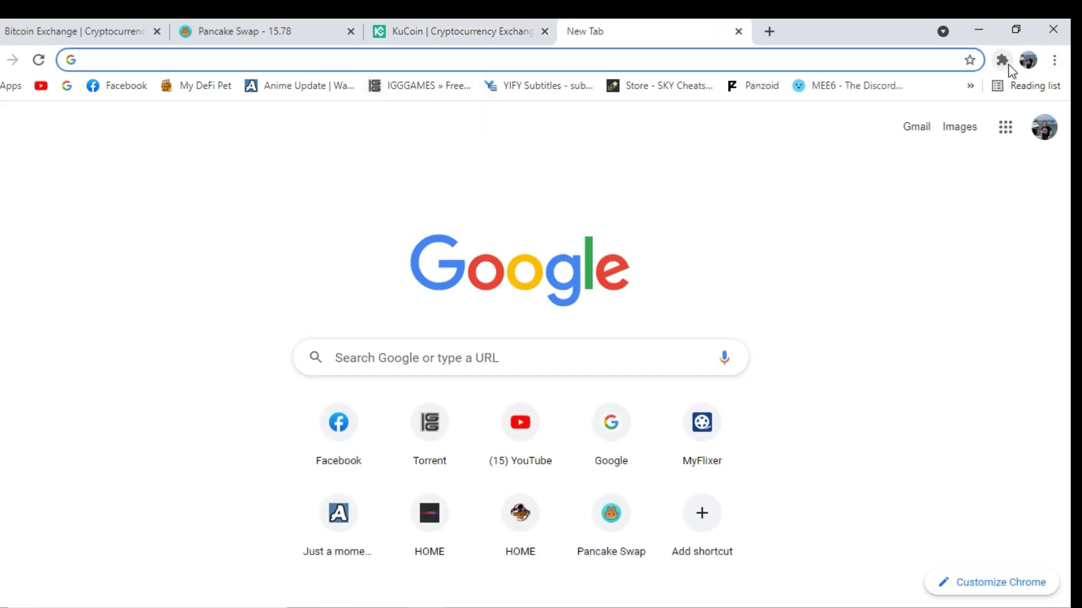
{"action": "left_click", "coordinate": [686, 67]}
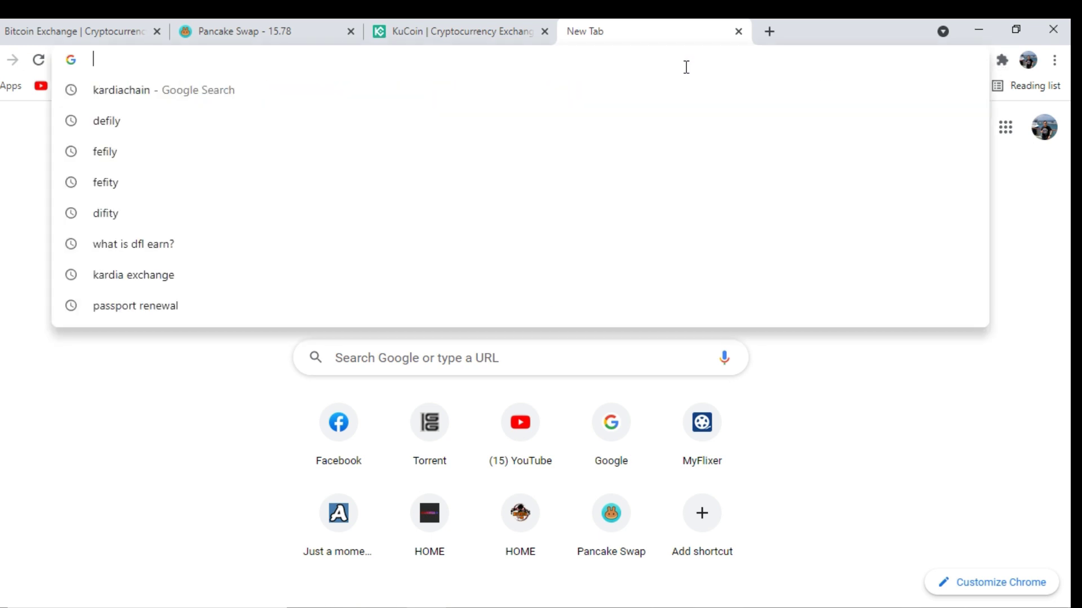
{"action": "type", "text": "kardiachain"}
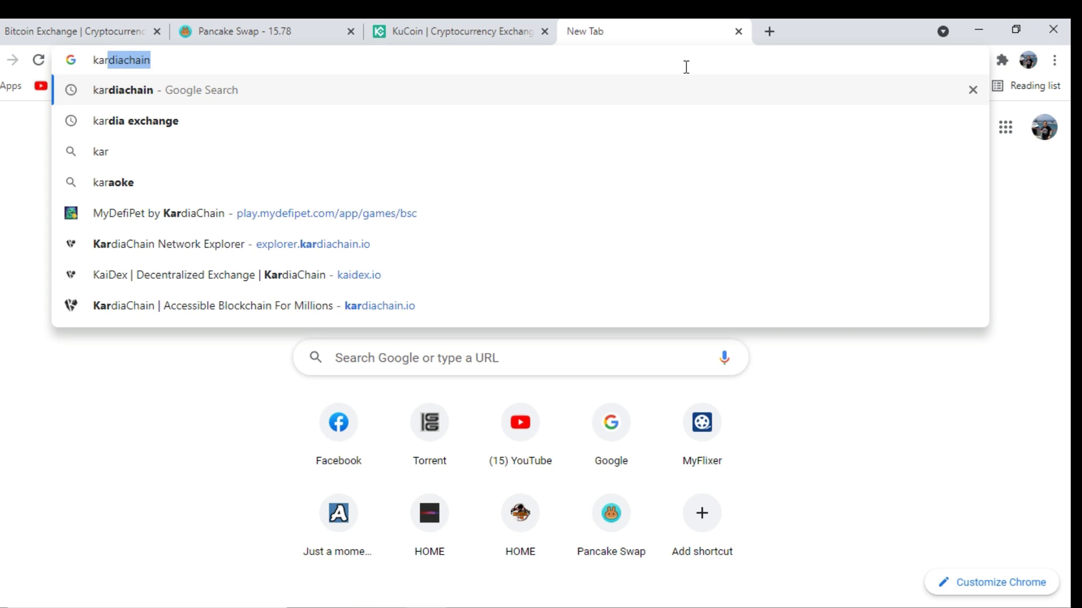
{"action": "key", "text": "Down"}
{"action": "key", "text": "Up"}
{"action": "key", "text": "Return"}
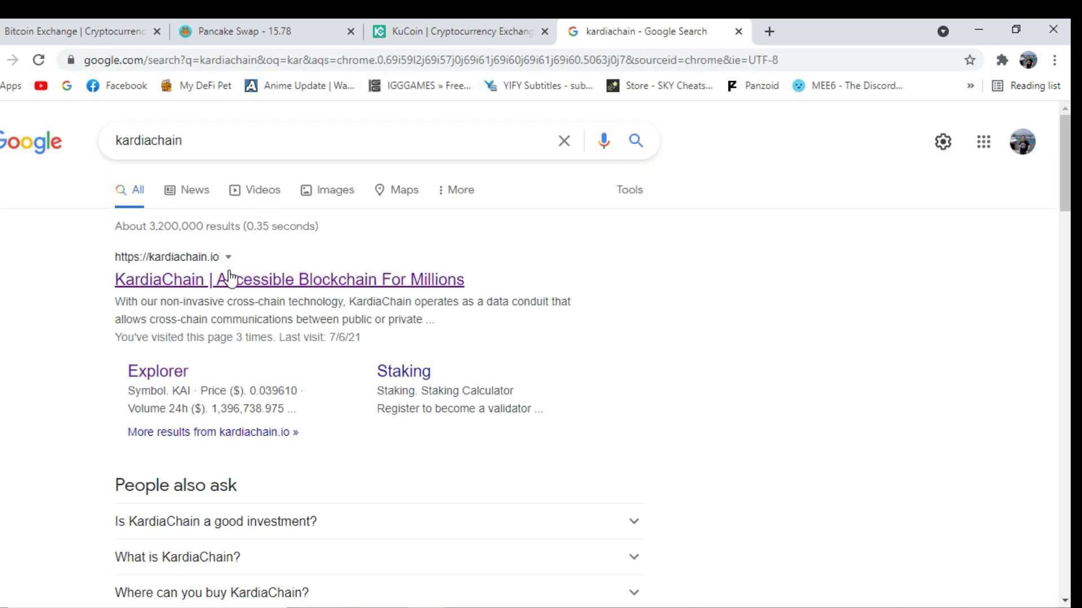
{"action": "left_click", "coordinate": [228, 287]}
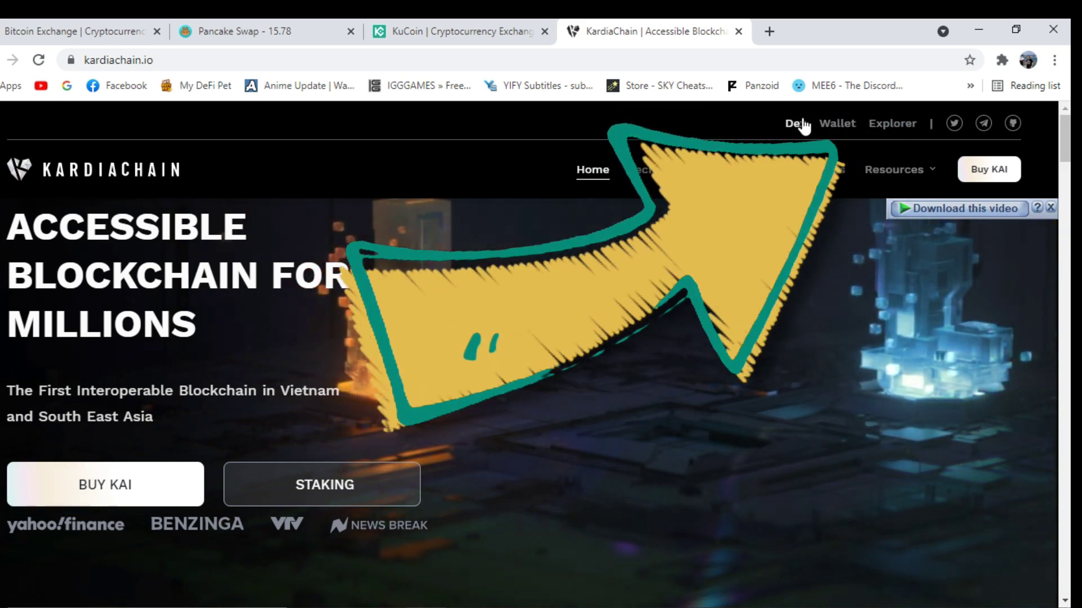
Step: Access the existing wallet on the KardiaChain site through Kardia Extension Wallet Connect and copy the address from its dashboard
{"action": "left_click", "coordinate": [838, 124]}
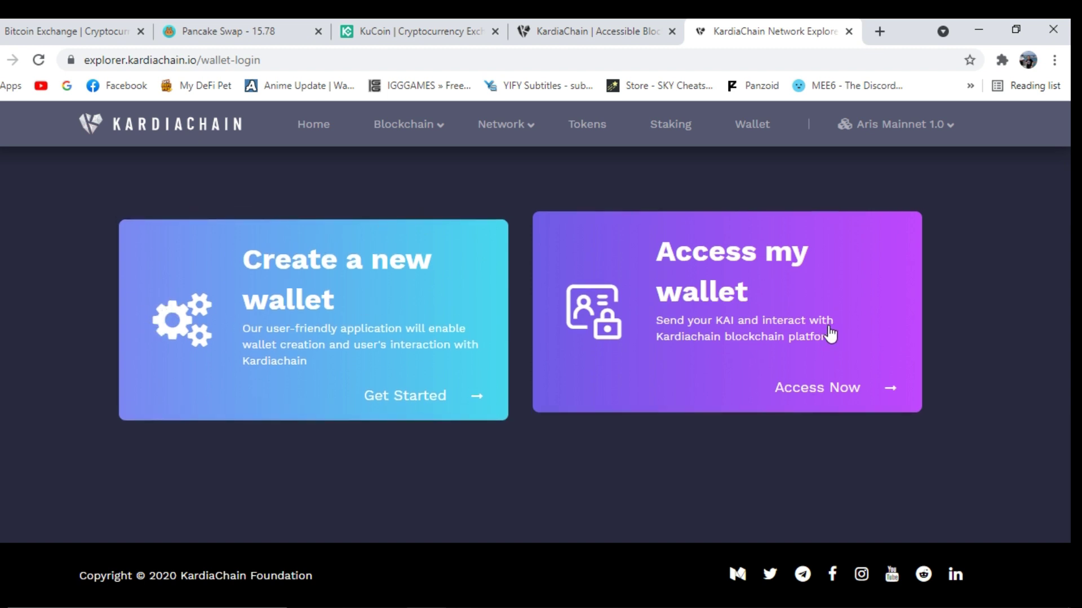
{"action": "left_click", "coordinate": [804, 337]}
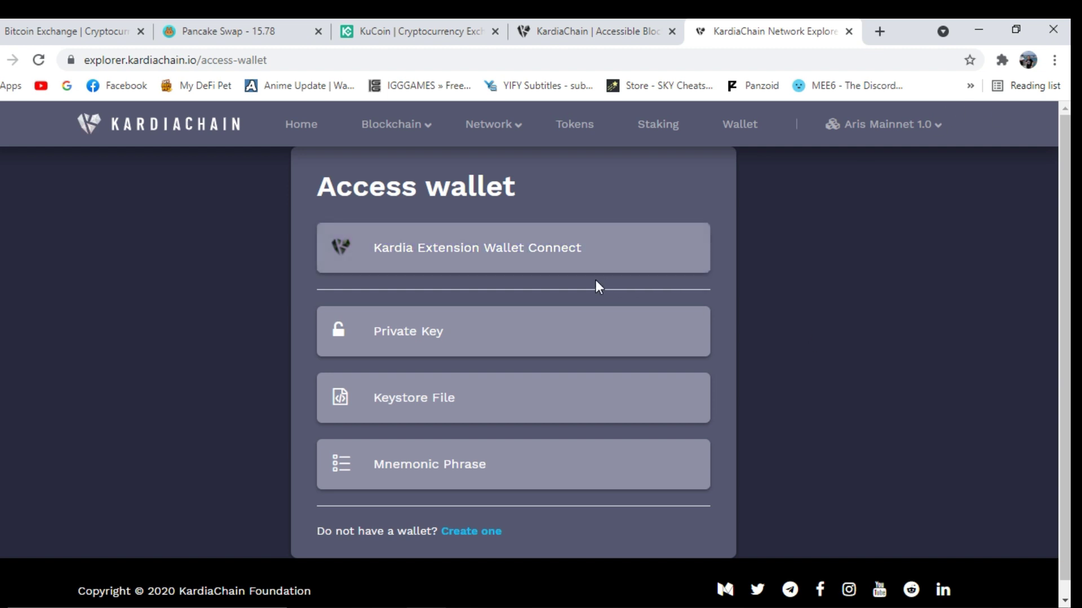
{"action": "left_click", "coordinate": [558, 262]}
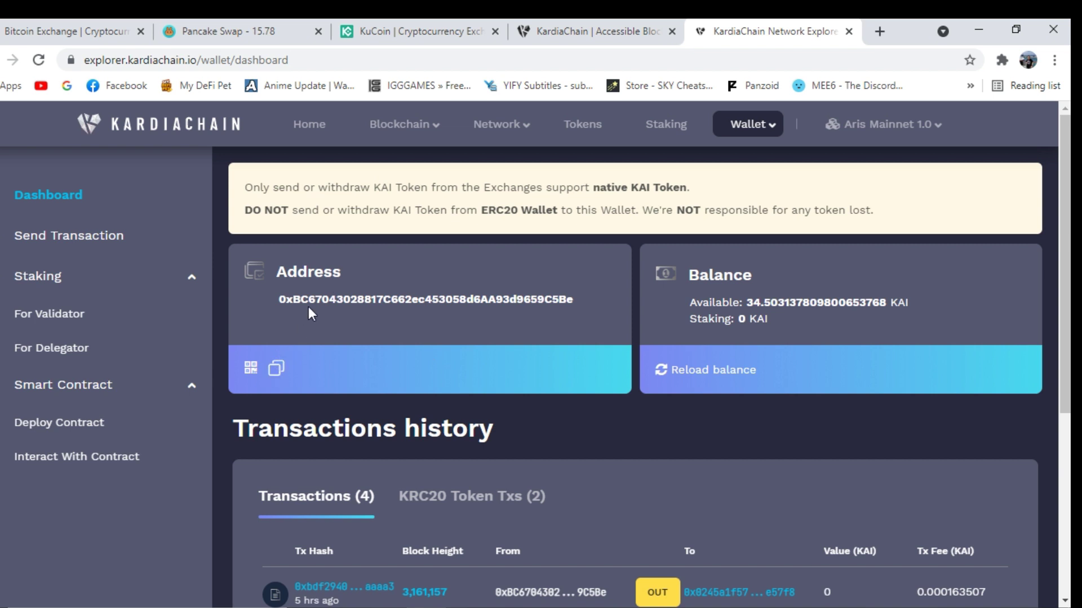
{"action": "left_click", "coordinate": [277, 371]}
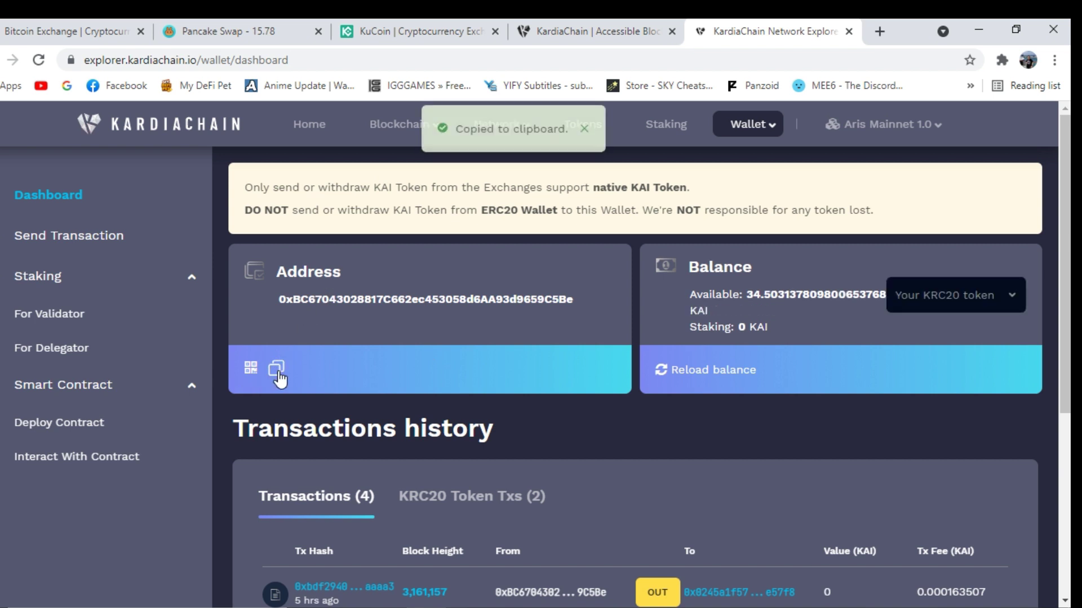
Step: Copy the same account's address from the KardiaChain Wallet extension as an alternative source
{"action": "left_click", "coordinate": [1001, 60]}
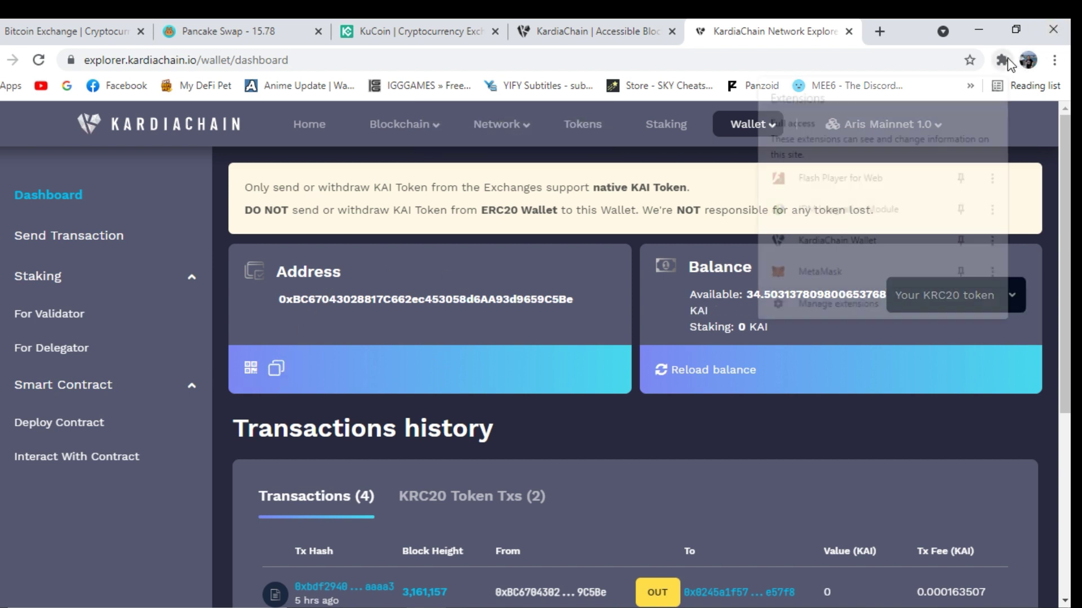
{"action": "left_click", "coordinate": [854, 238]}
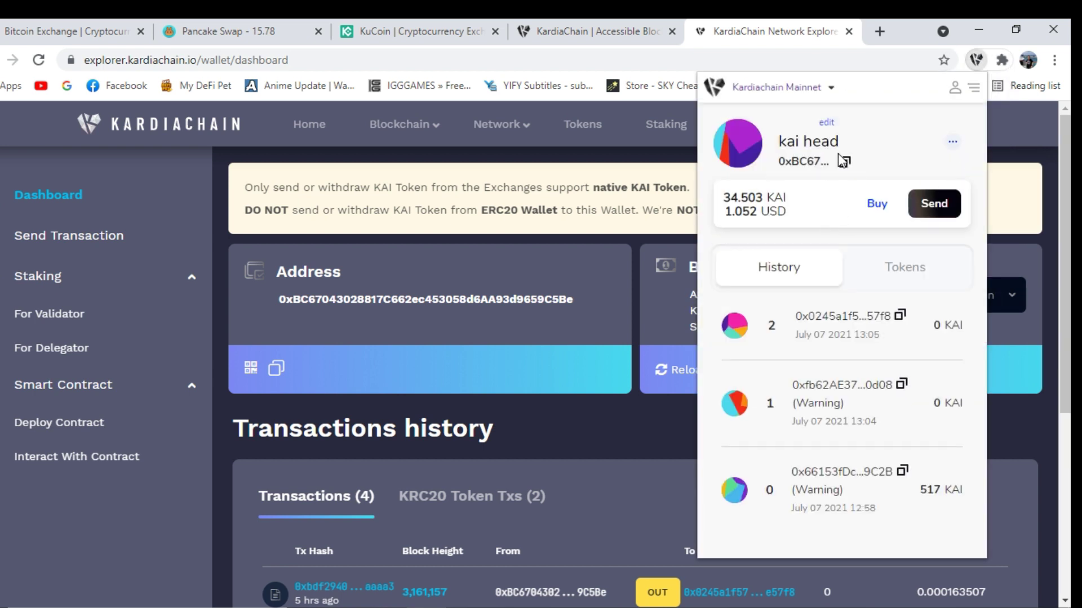
{"action": "left_click", "coordinate": [844, 164]}
{"action": "mouse_move", "coordinate": [786, 198]}
{"action": "left_click", "coordinate": [613, 286]}
Step: Copy the wallet address again from the Address card of the KardiaChain Explorer dashboard
{"action": "left_click", "coordinate": [274, 372]}
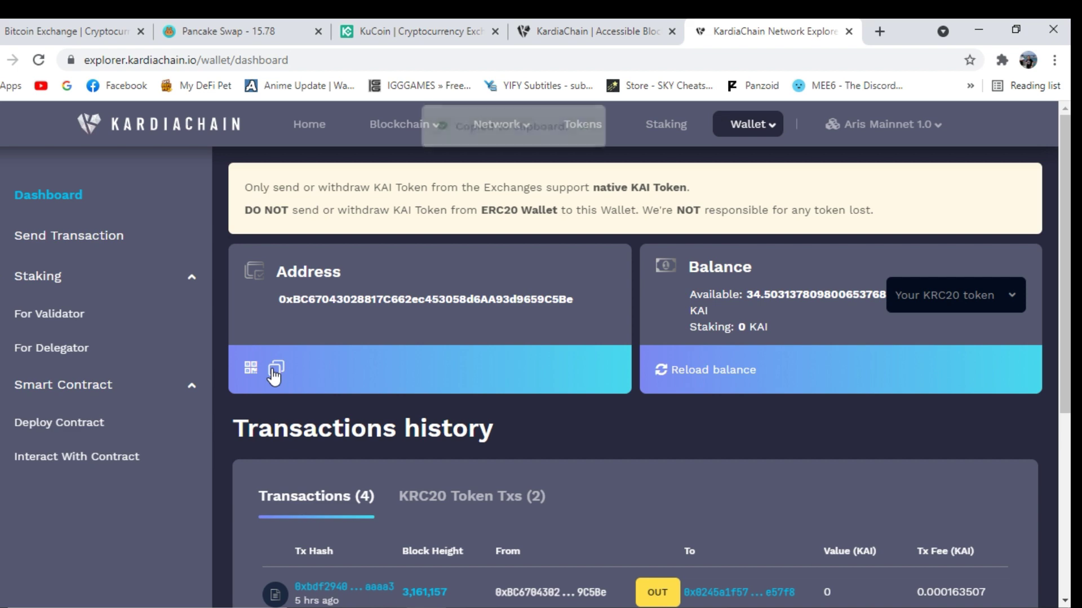
{"action": "left_click", "coordinate": [1002, 61]}
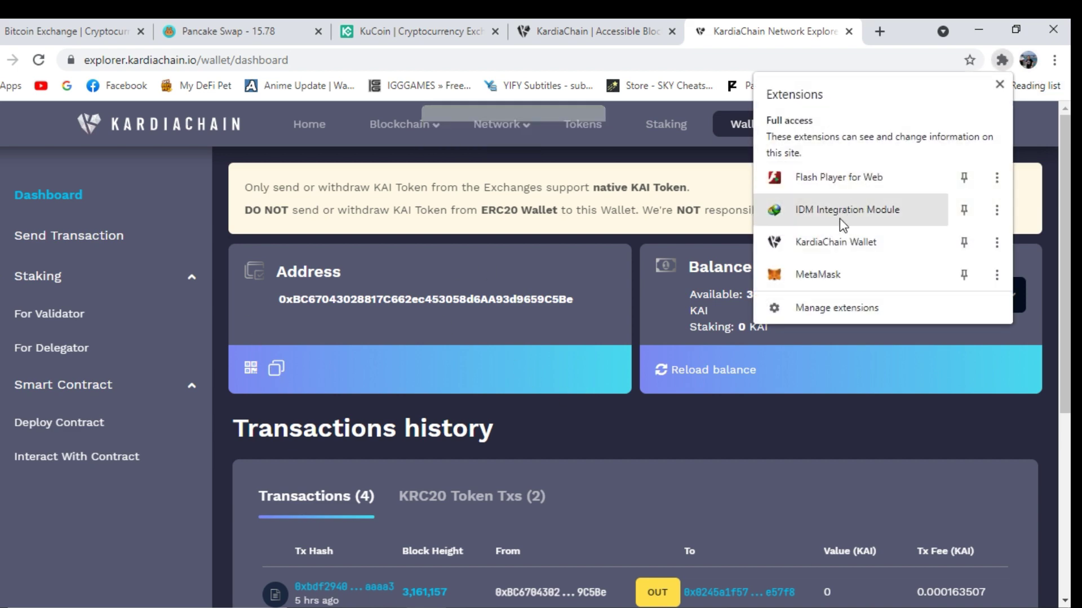
{"action": "left_click", "coordinate": [1002, 61]}
{"action": "left_click", "coordinate": [276, 372]}
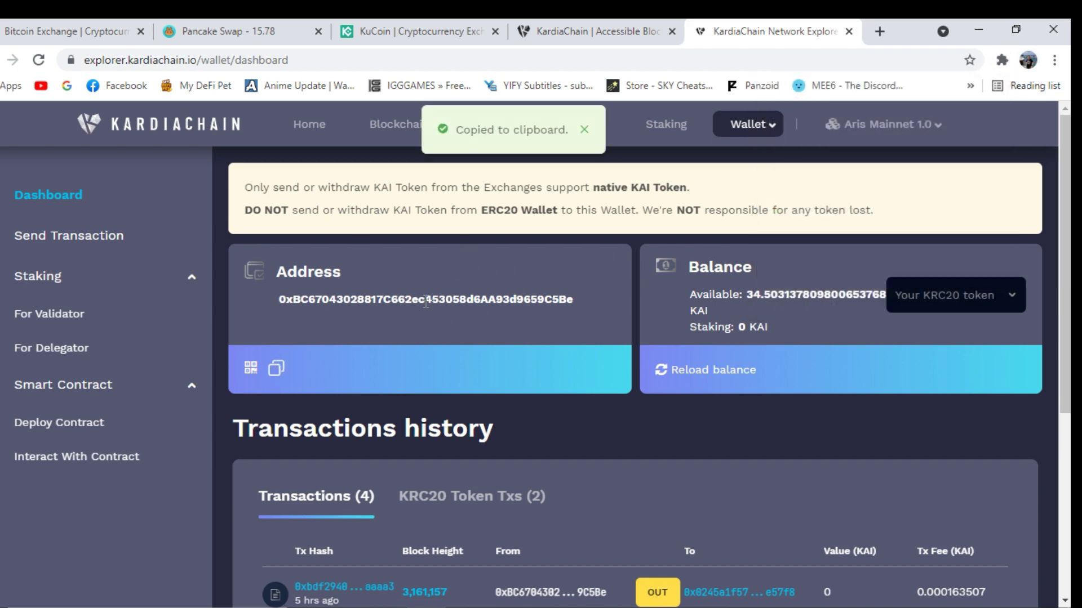
Step: Close the kardiachain.io home page and paste the copied wallet address into the KuCoin KAI withdrawal form
{"action": "left_click", "coordinate": [634, 32]}
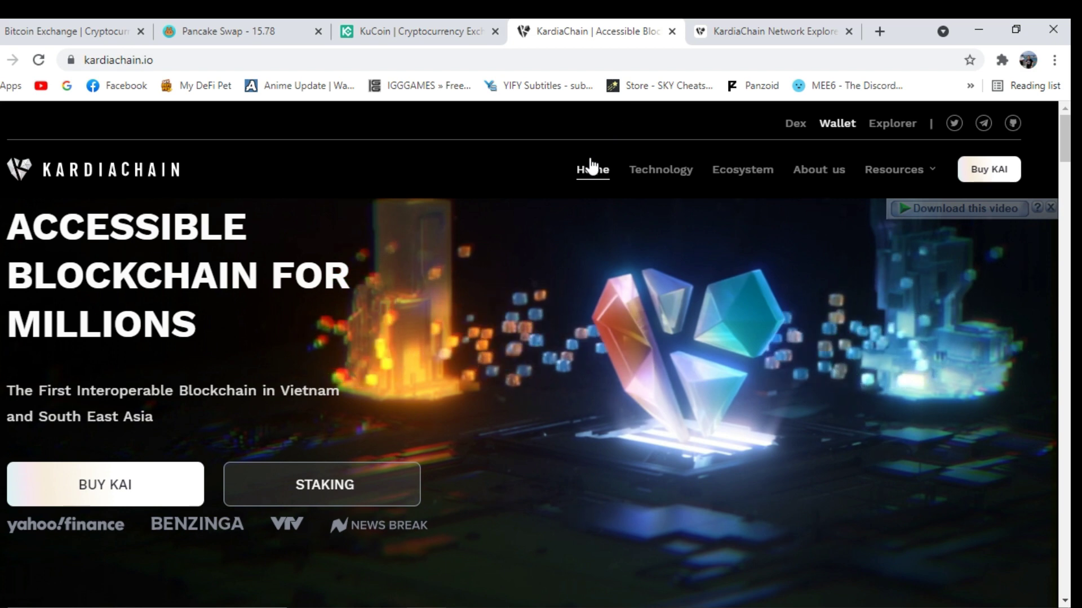
{"action": "left_click", "coordinate": [671, 31]}
{"action": "left_click", "coordinate": [473, 26]}
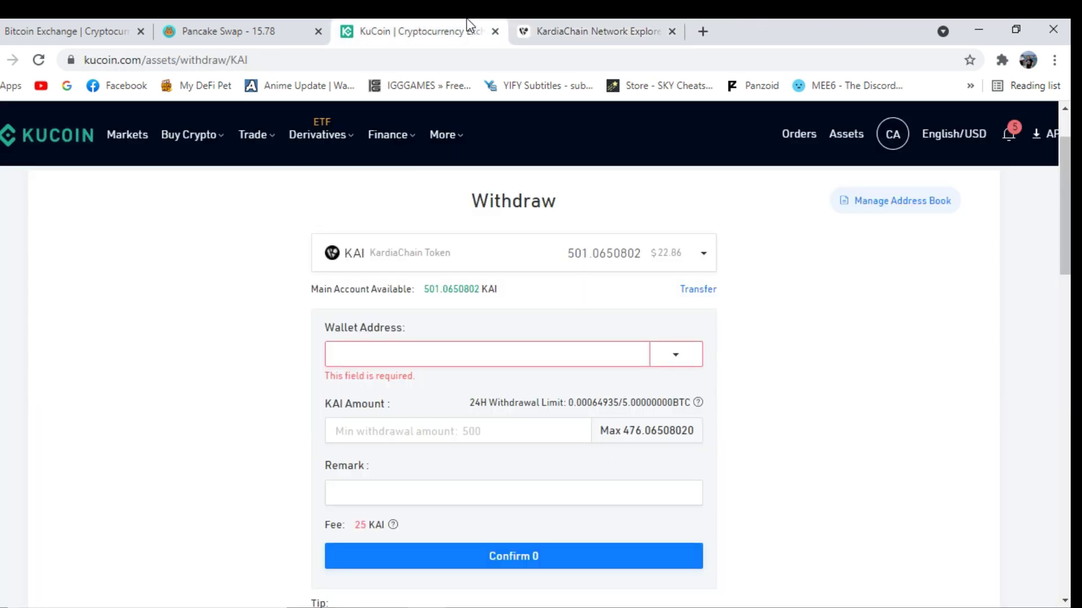
{"action": "left_click", "coordinate": [542, 354]}
{"action": "right_click", "coordinate": [542, 351]}
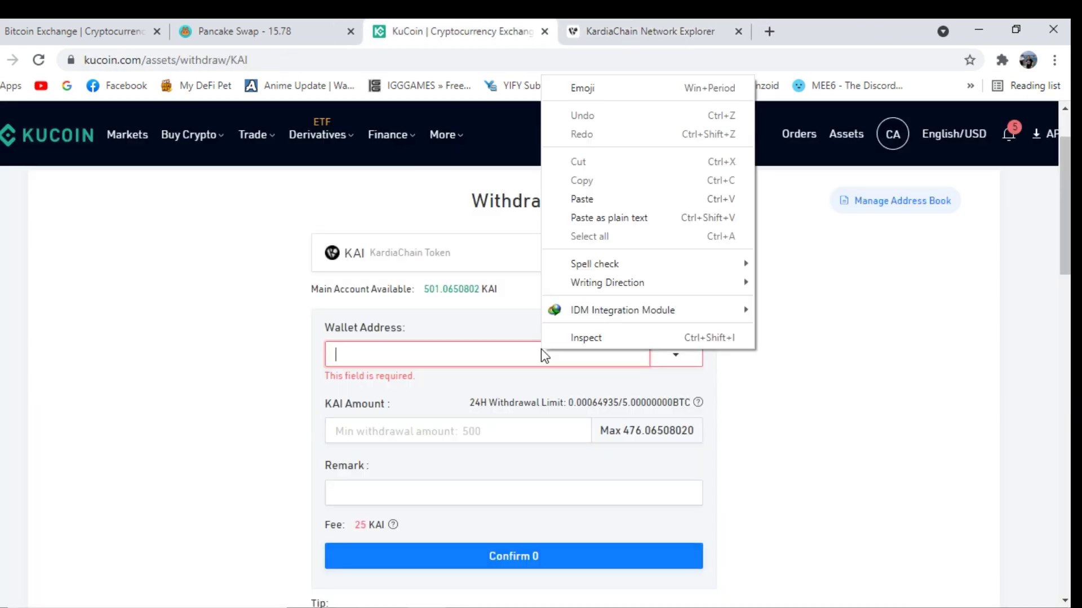
{"action": "left_click", "coordinate": [631, 196]}
{"action": "left_click", "coordinate": [601, 396]}
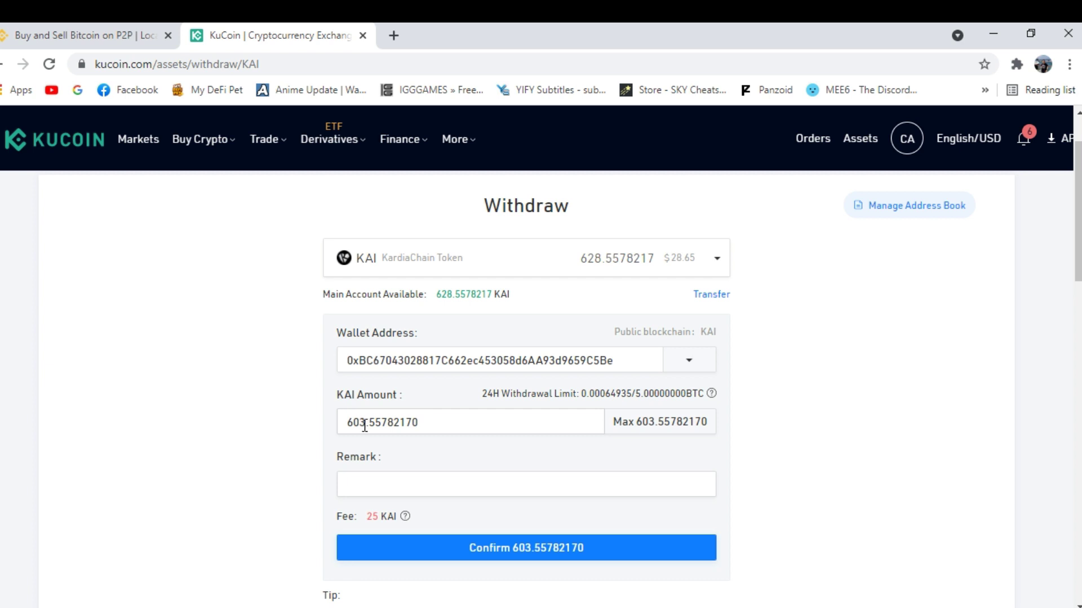
Step: Set the withdrawal amount to the maximum 603.55782170 KAI and submit it with the trading password
{"action": "triple_click", "coordinate": [666, 423]}
{"action": "left_click", "coordinate": [666, 422]}
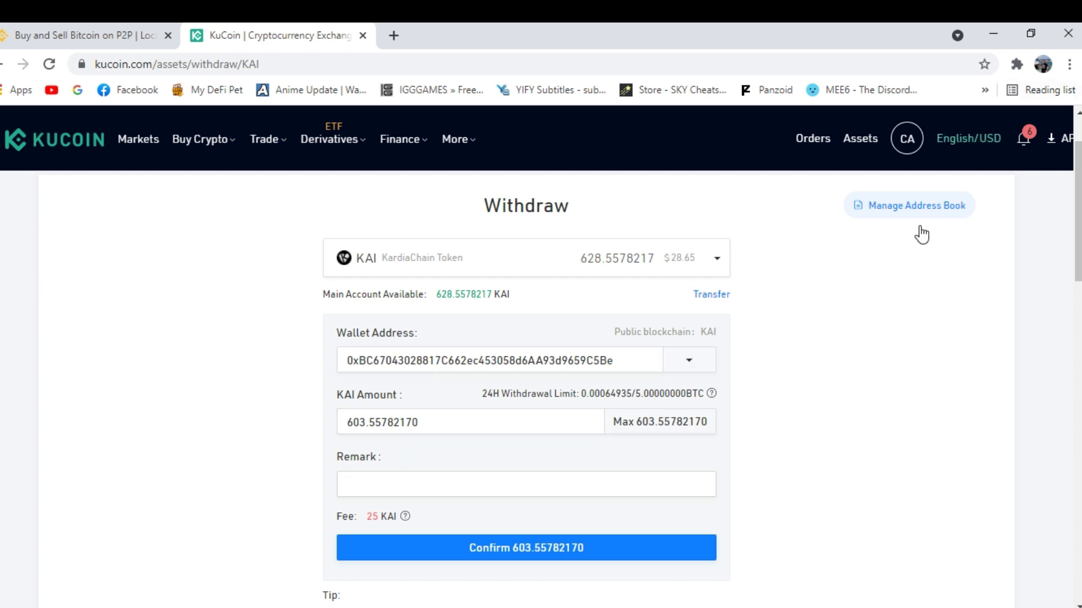
{"action": "left_click", "coordinate": [506, 555]}
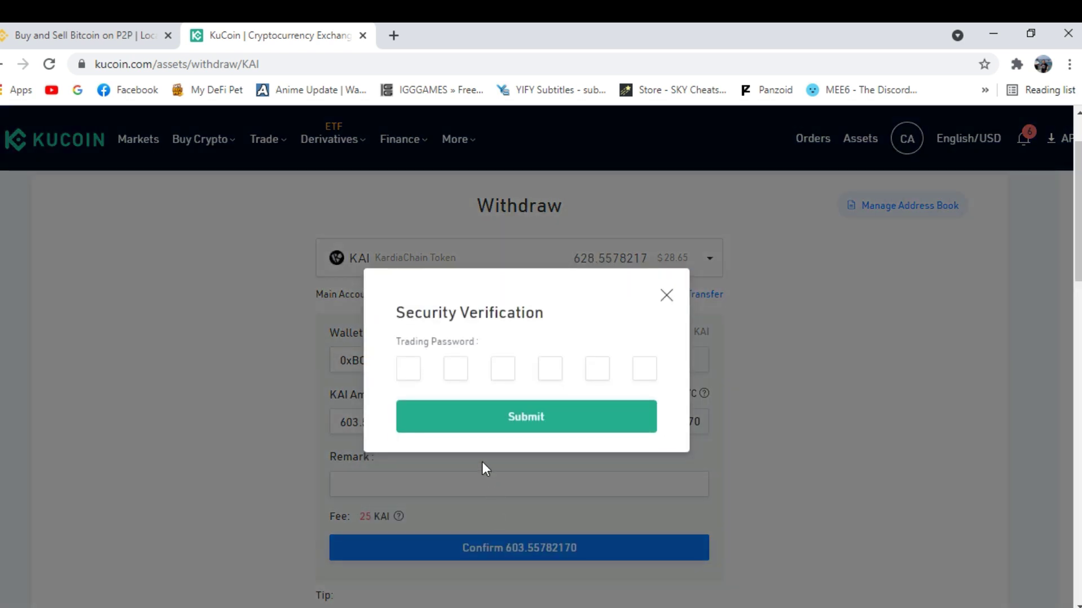
{"action": "left_click", "coordinate": [417, 371]}
{"action": "type", "text": "******"}
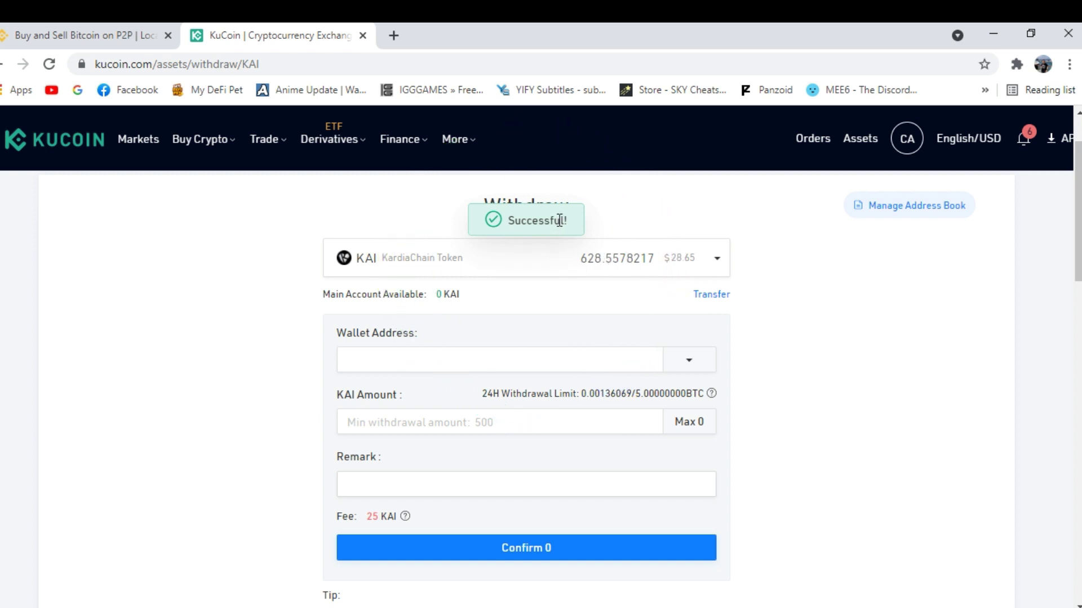
Step: Check the KAI balance, token list and transaction history in the KardiaChain Wallet extension
{"action": "left_click", "coordinate": [1016, 64]}
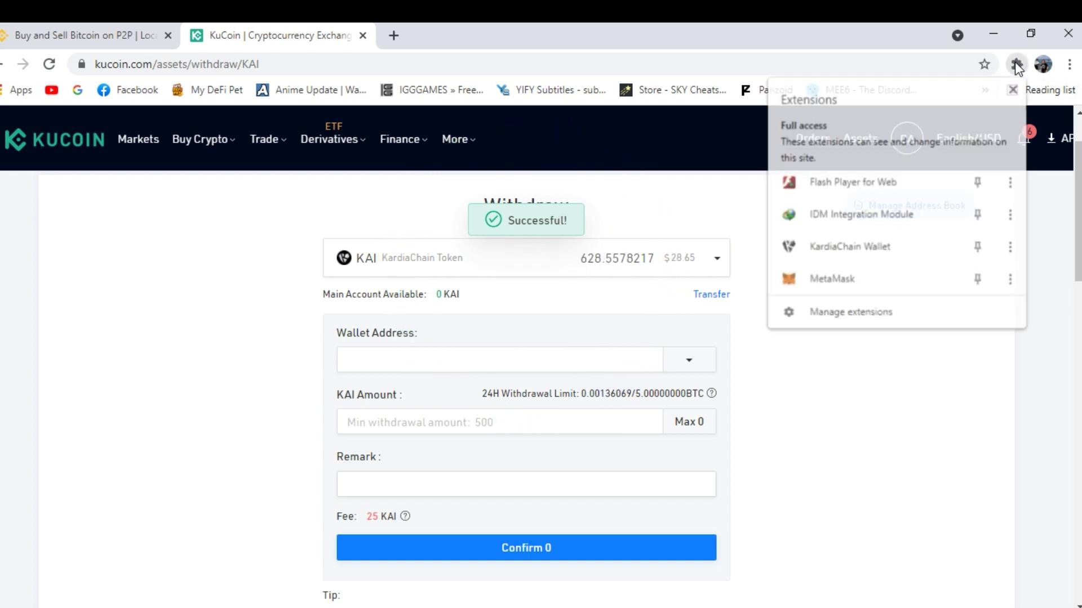
{"action": "left_click", "coordinate": [858, 258]}
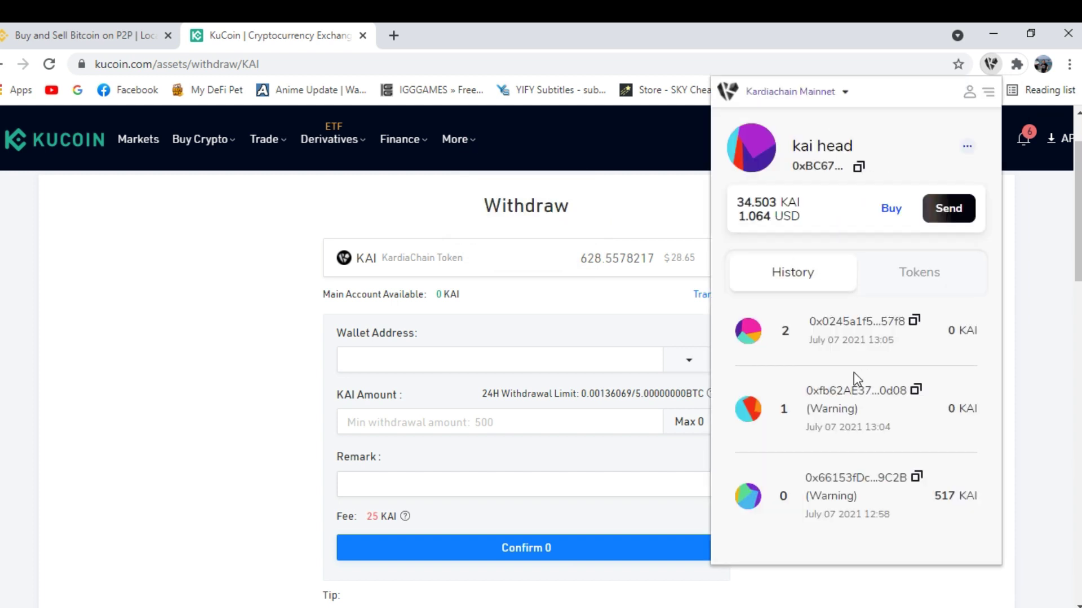
{"action": "left_click", "coordinate": [905, 272]}
{"action": "left_click", "coordinate": [804, 272]}
{"action": "left_click", "coordinate": [643, 339]}
Step: Check the status of the newest KAI withdrawal in the KuCoin withdrawal history
{"action": "scroll", "coordinate": [673, 343], "scroll_direction": "down", "scroll_amount": 8}
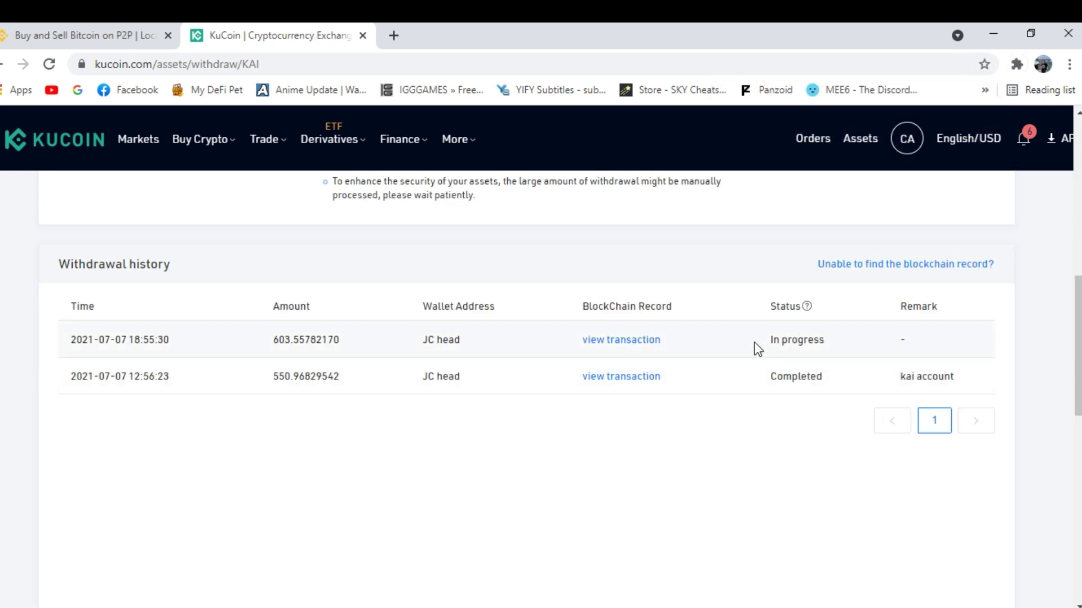
{"action": "left_click_drag", "start_coordinate": [754, 342], "coordinate": [834, 344]}
{"action": "left_click", "coordinate": [792, 449]}
{"action": "scroll", "coordinate": [794, 455], "scroll_direction": "up", "scroll_amount": 3}
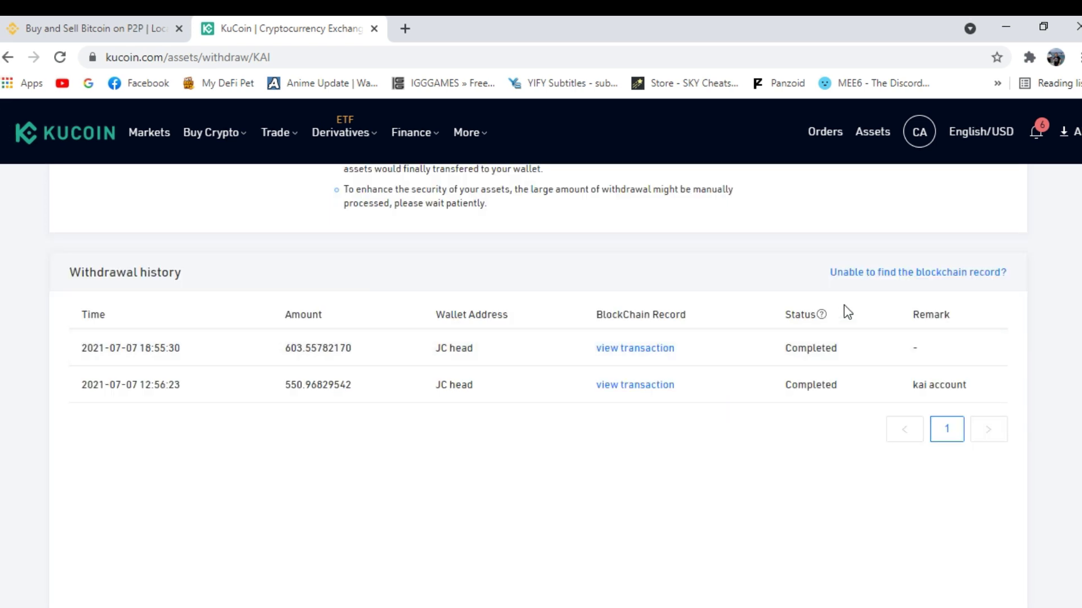
Step: Reopen the KardiaChain Wallet extension to verify that the withdrawn KAI has arrived
{"action": "left_click", "coordinate": [1029, 57]}
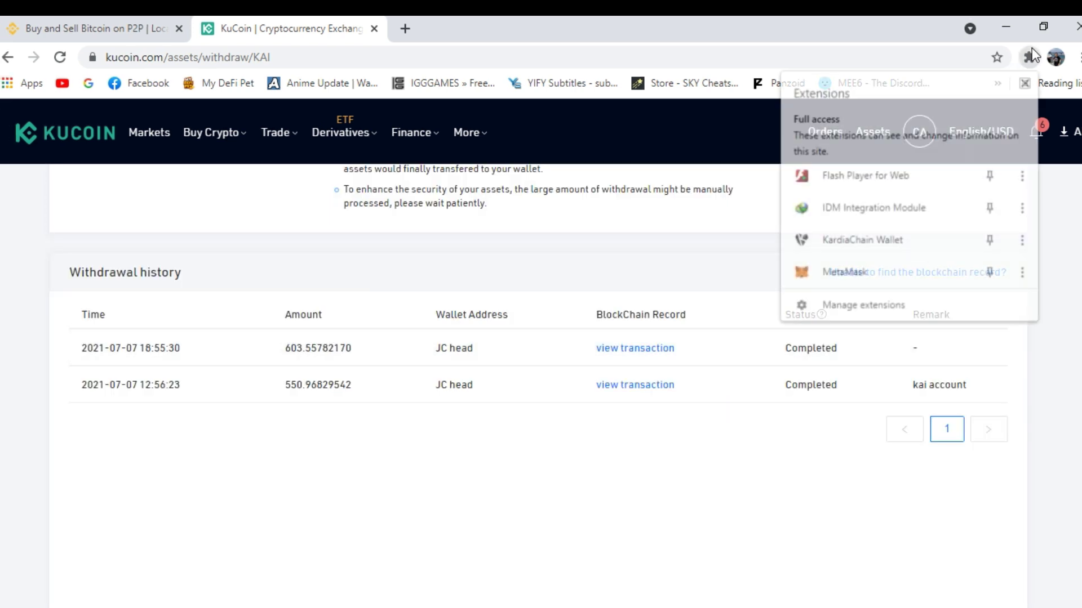
{"action": "left_click", "coordinate": [898, 248]}
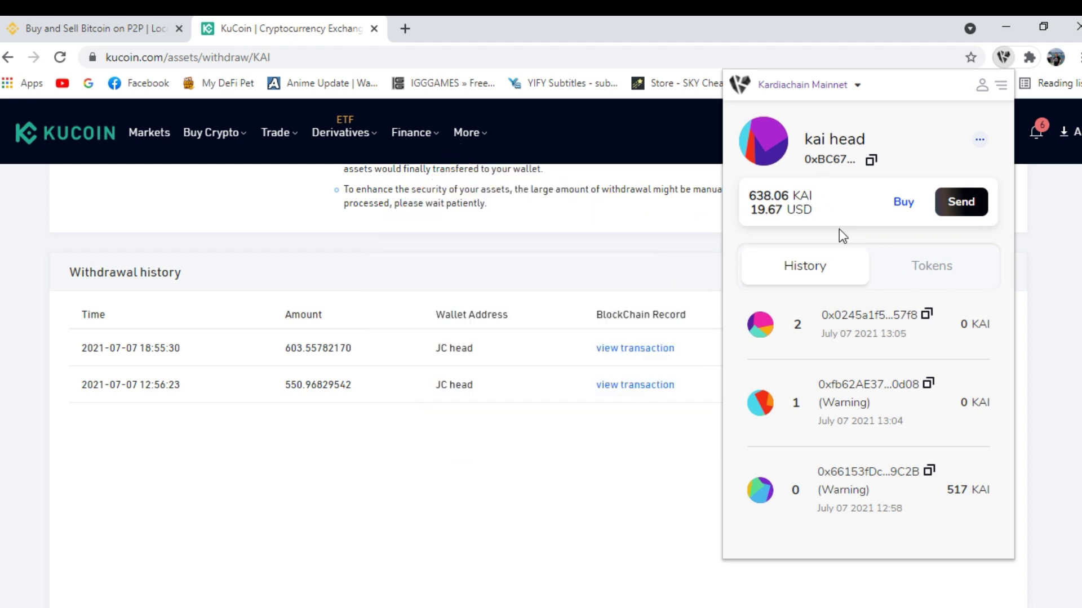
{"action": "left_click", "coordinate": [665, 256]}
{"action": "scroll", "coordinate": [697, 286], "scroll_direction": "up", "scroll_amount": 1}
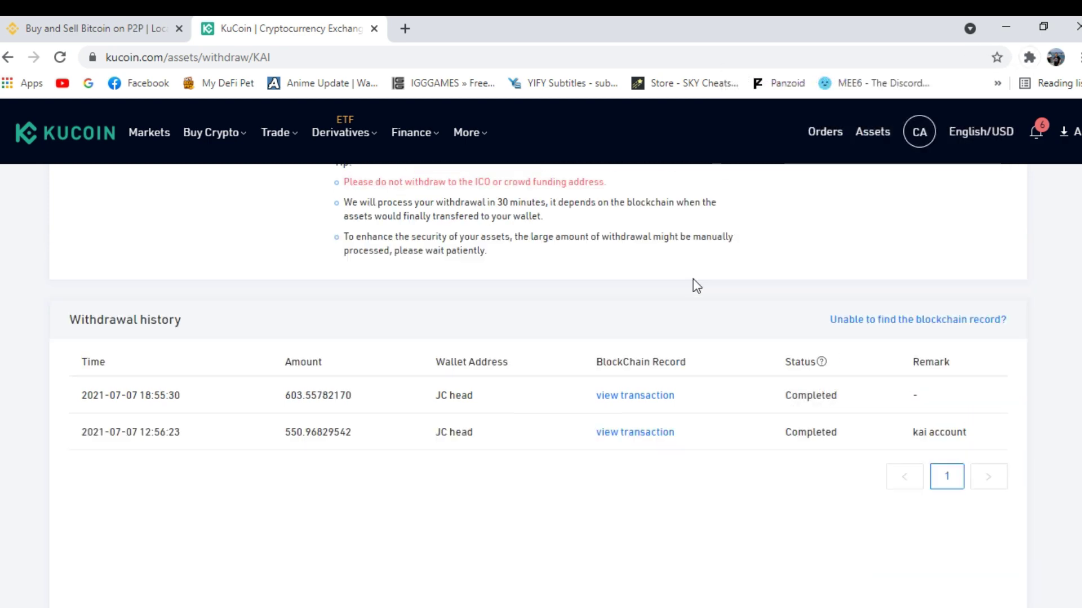
{"action": "scroll", "coordinate": [824, 399], "scroll_direction": "up", "scroll_amount": 10}
{"action": "scroll", "coordinate": [865, 400], "scroll_direction": "down", "scroll_amount": 3}
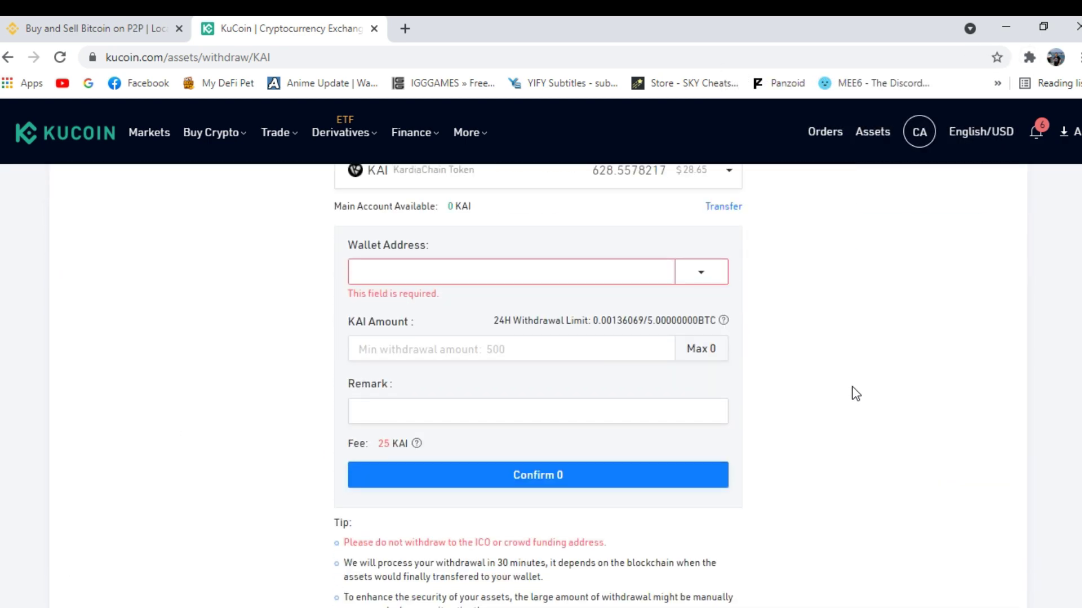
Step: Search Google for "kardia exchange" in a new tab and open the KaiDex decentralized exchange site
{"action": "left_click", "coordinate": [405, 29]}
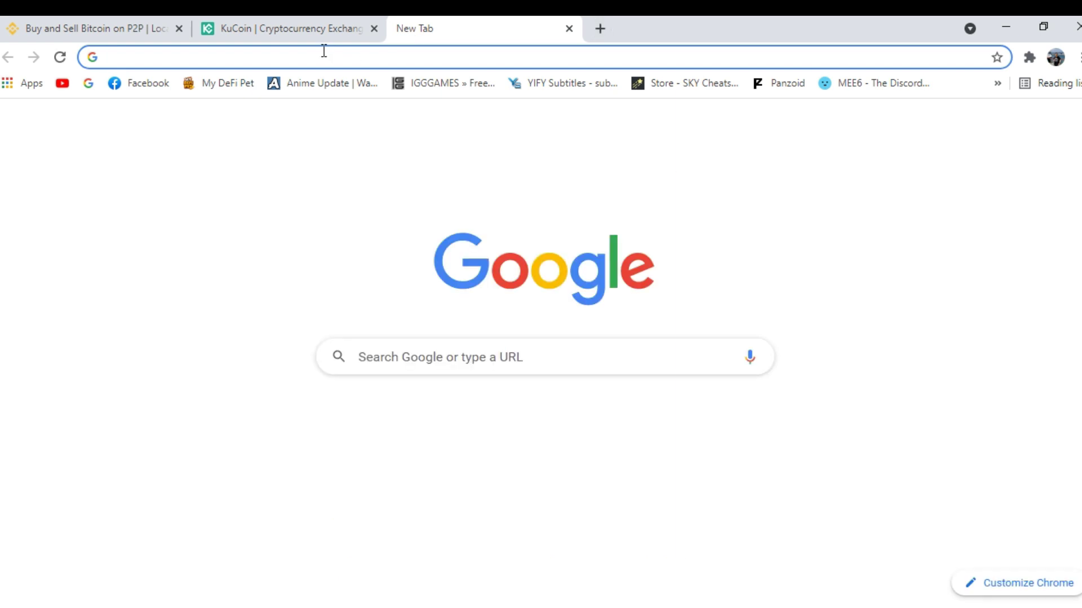
{"action": "type", "text": "kar"}
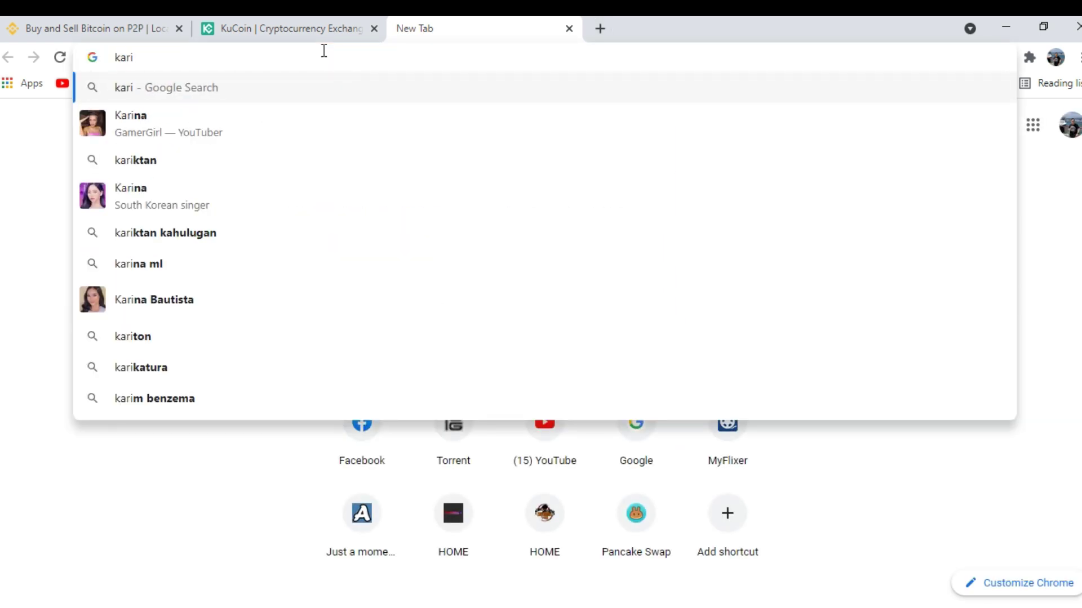
{"action": "type", "text": "dia"}
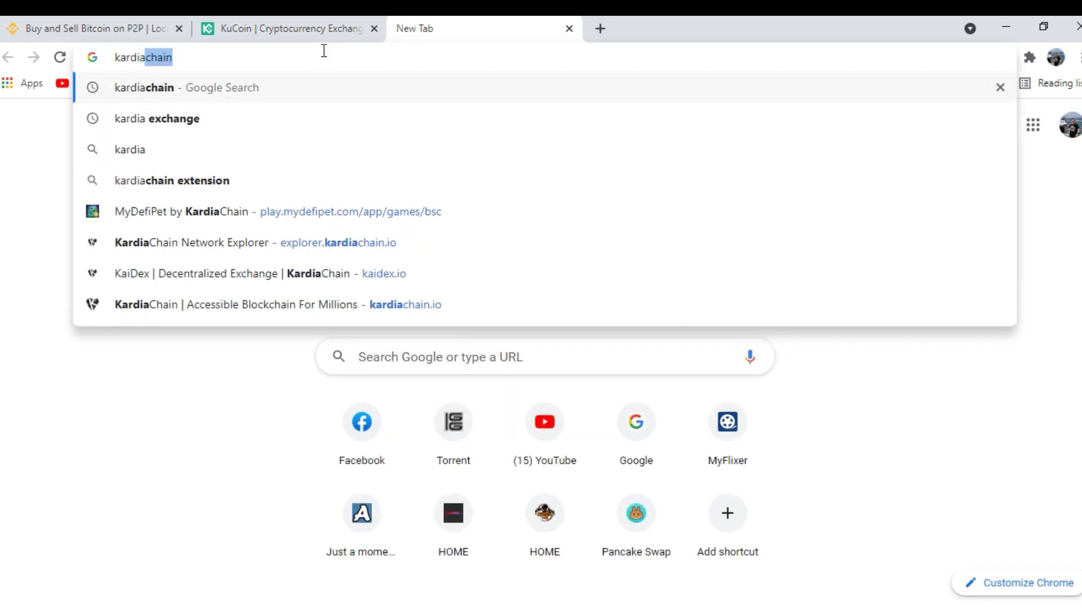
{"action": "key", "text": "Down"}
{"action": "key", "text": "Return"}
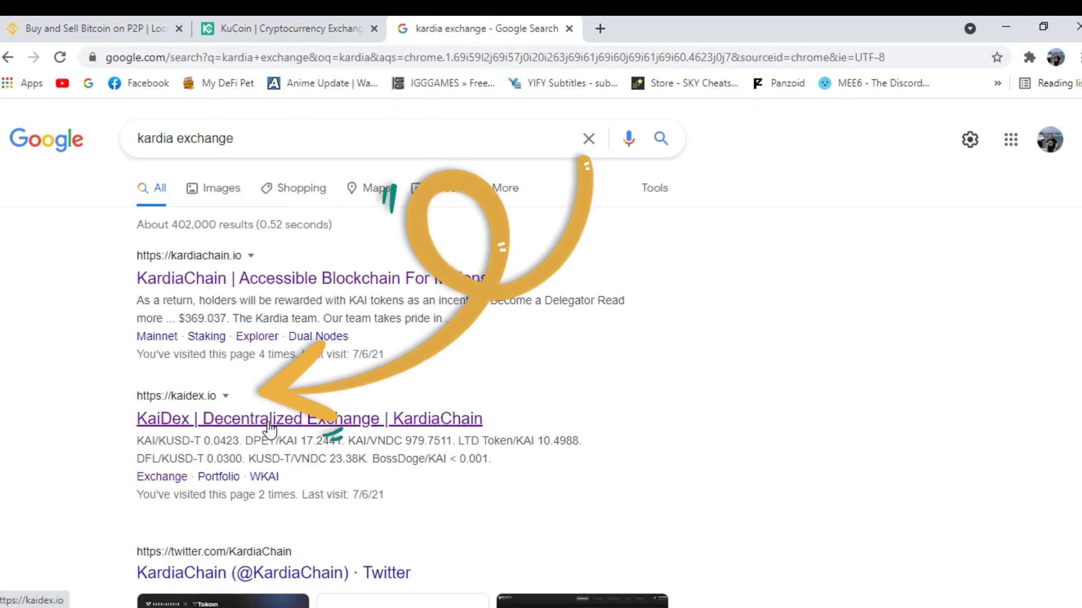
{"action": "left_click", "coordinate": [288, 423]}
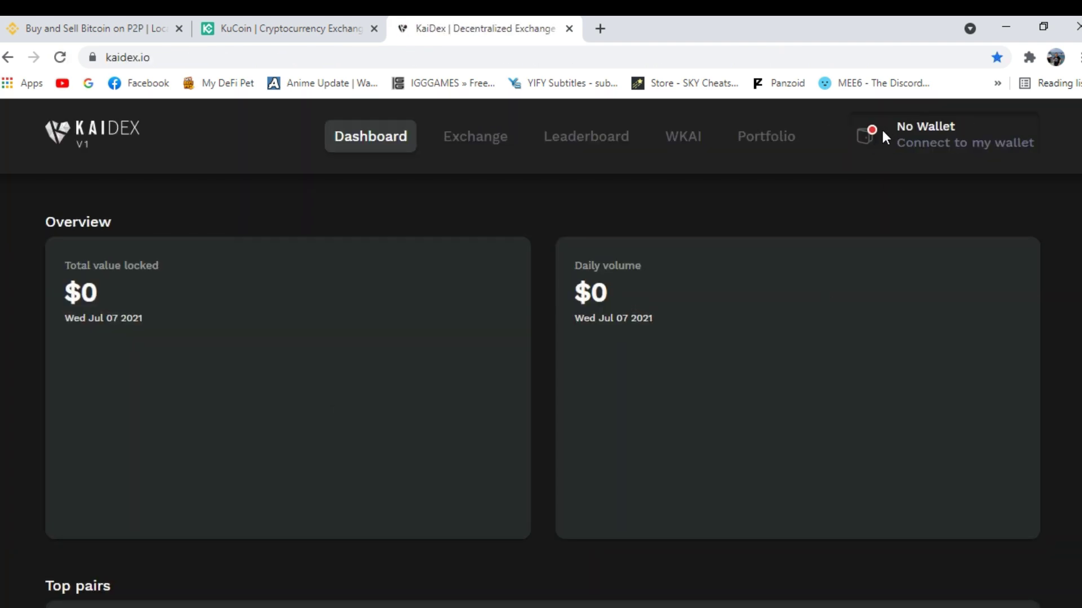
Step: Connect the wallet to KaiDex and check its KAI balance in the KardiaChain Wallet extension
{"action": "left_click", "coordinate": [870, 131]}
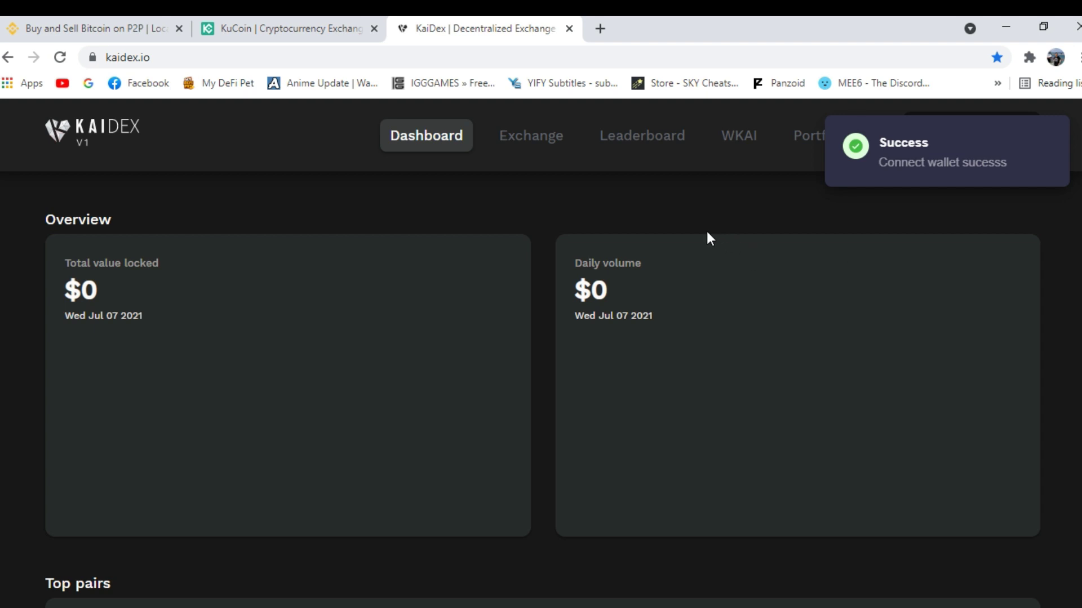
{"action": "left_click", "coordinate": [1030, 57]}
{"action": "left_click", "coordinate": [885, 251]}
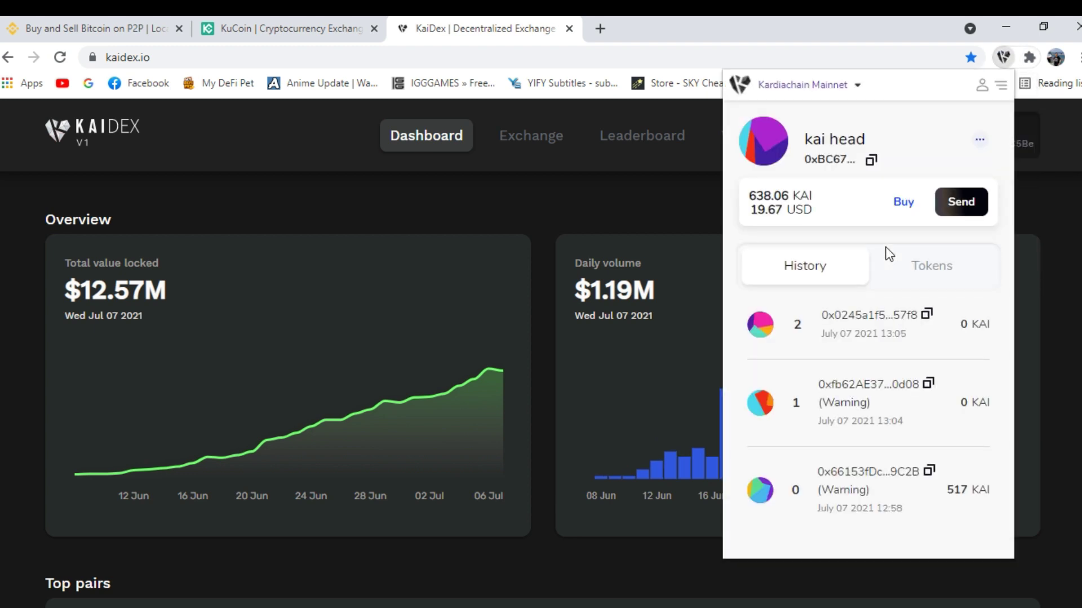
{"action": "left_click", "coordinate": [698, 222]}
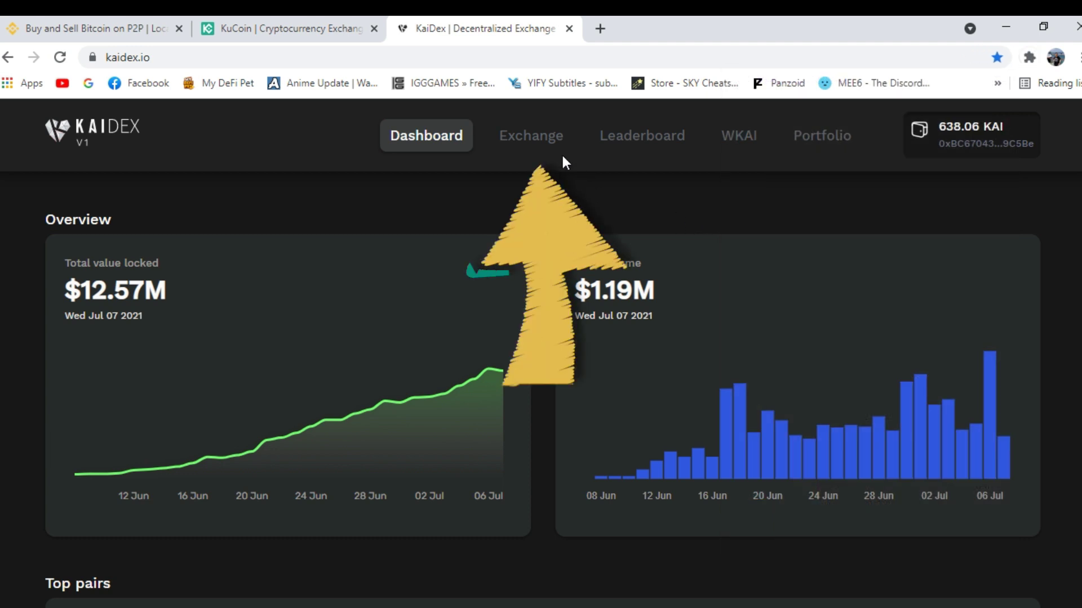
Step: Open the KaiDex exchange and select the DPET/KAI trading pair
{"action": "left_click", "coordinate": [539, 140]}
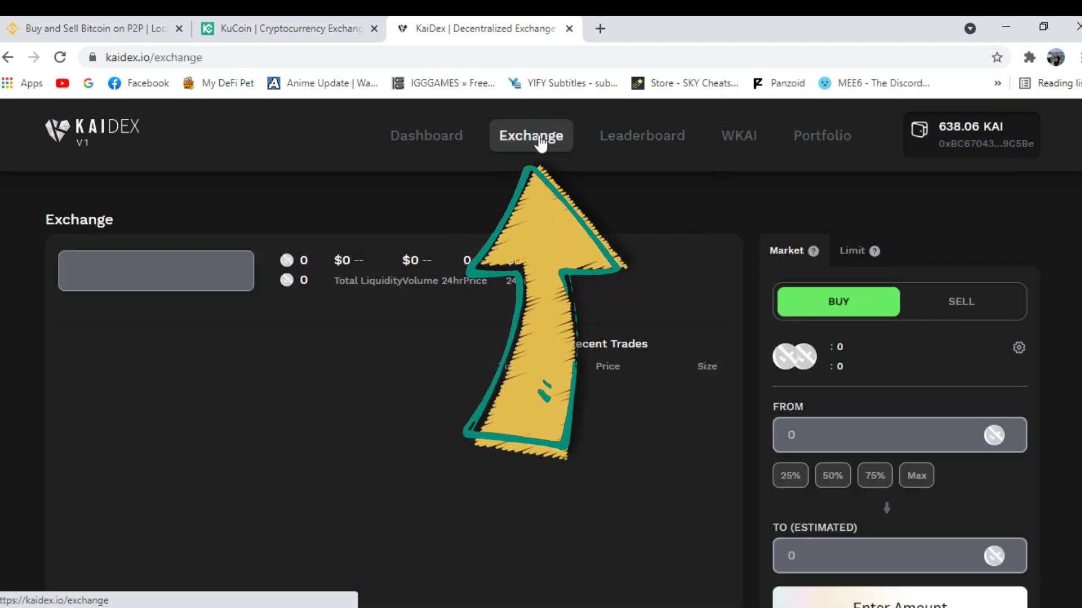
{"action": "left_click", "coordinate": [232, 272]}
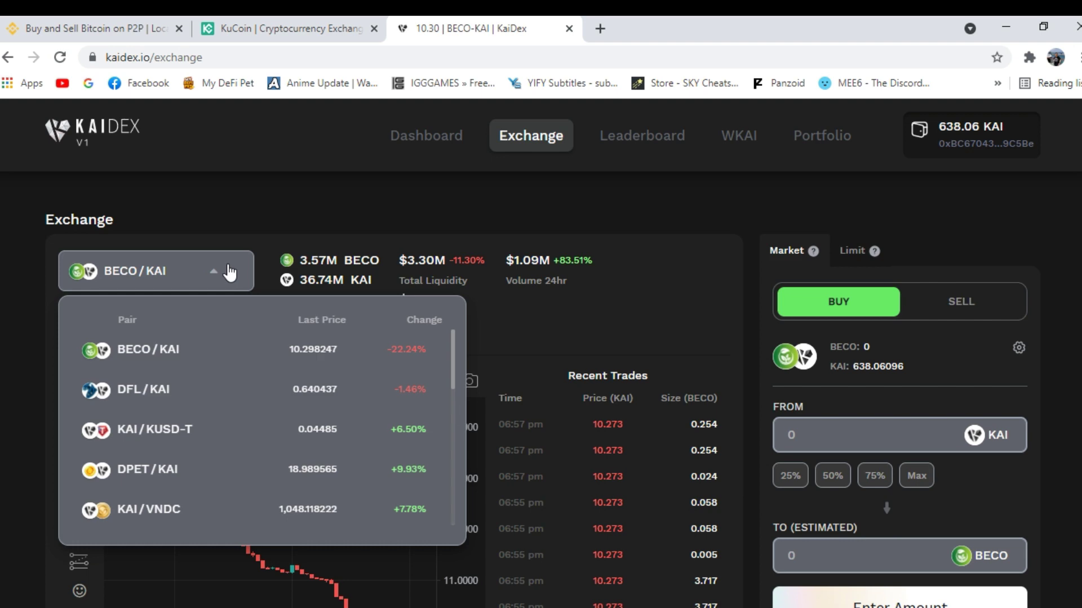
{"action": "left_click", "coordinate": [167, 473]}
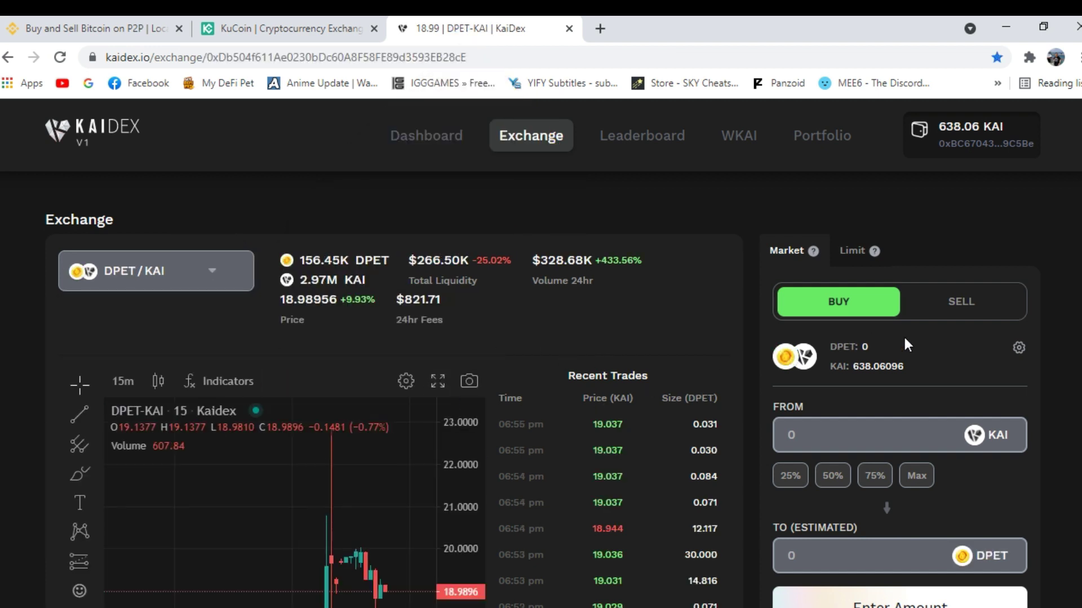
Step: Try the maximum KAI amount for the DPET market purchase and clear the amount again
{"action": "scroll", "coordinate": [776, 398], "scroll_direction": "down", "scroll_amount": 1}
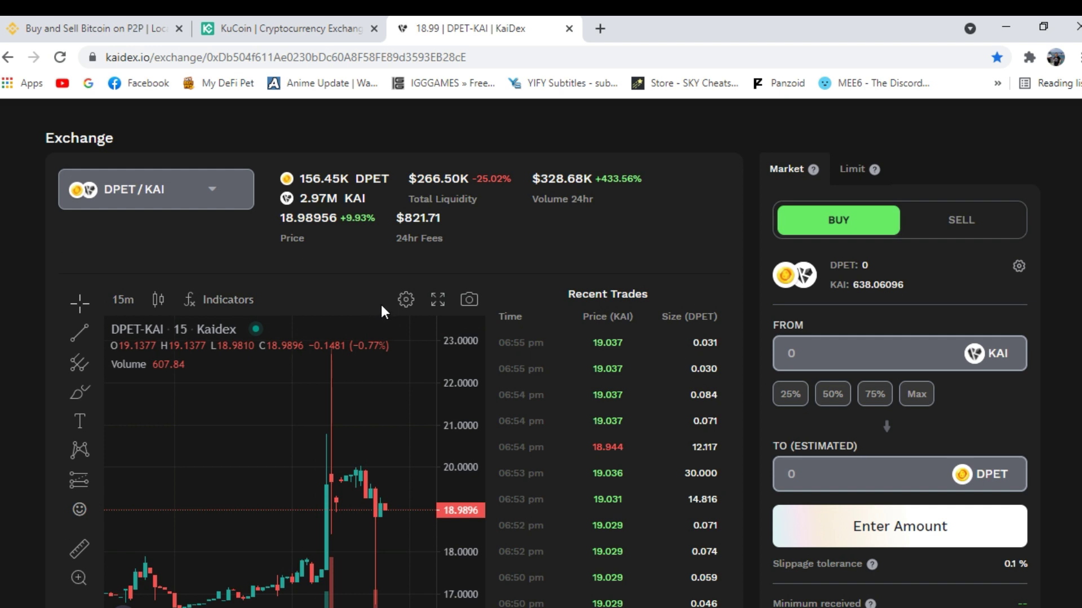
{"action": "left_click", "coordinate": [1015, 350]}
{"action": "left_click", "coordinate": [917, 395]}
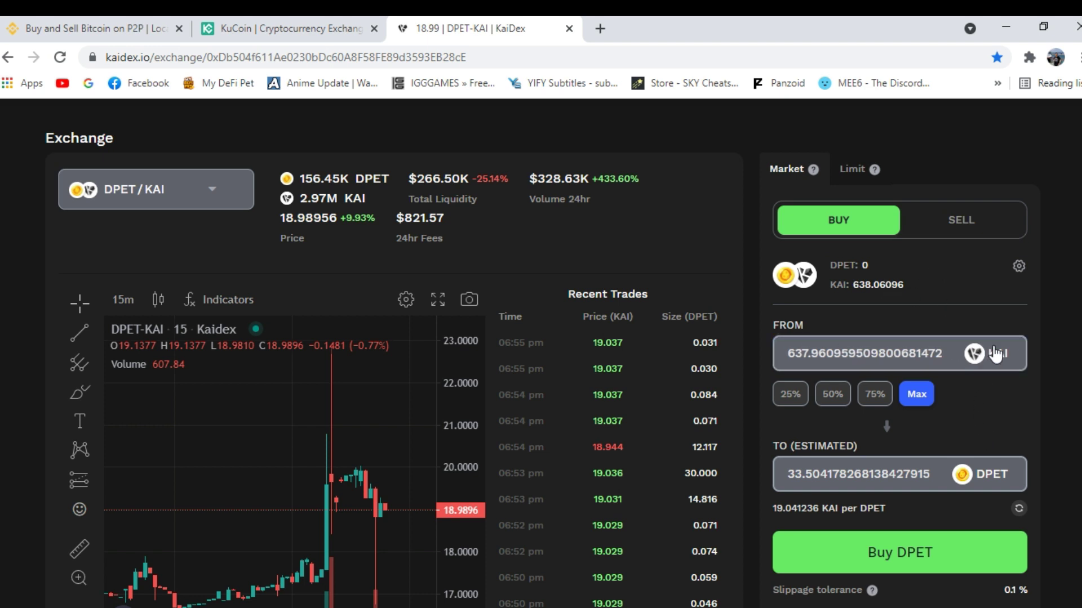
{"action": "left_click", "coordinate": [921, 396]}
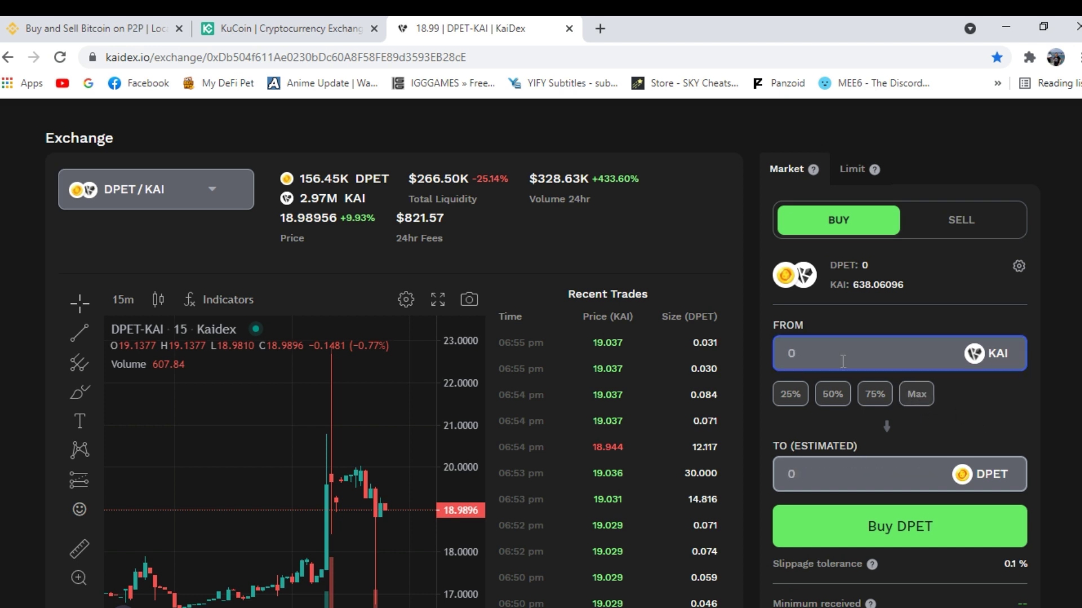